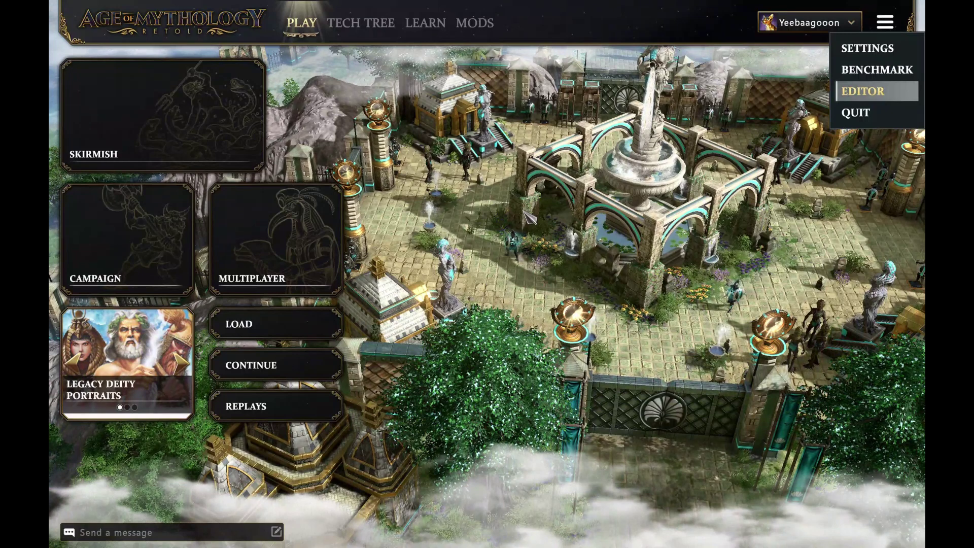
- Open the scenario editor and start the Paint Terrain tool
click(862, 91)
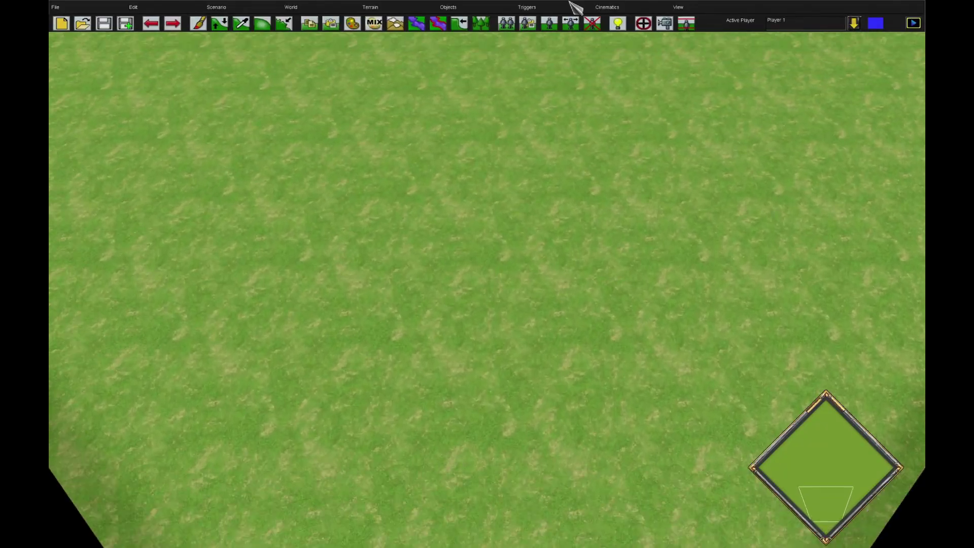
mouse_move(568, 1)
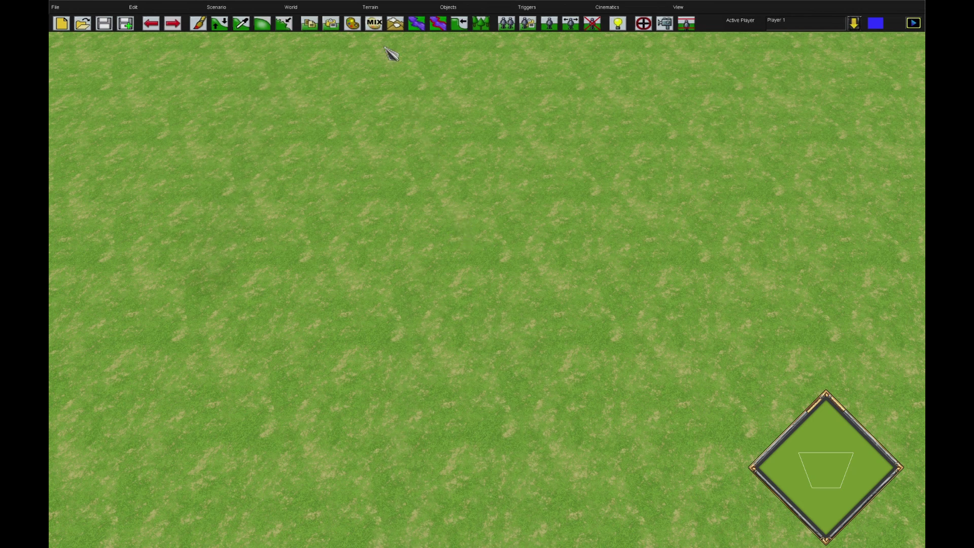
click(370, 7)
click(384, 24)
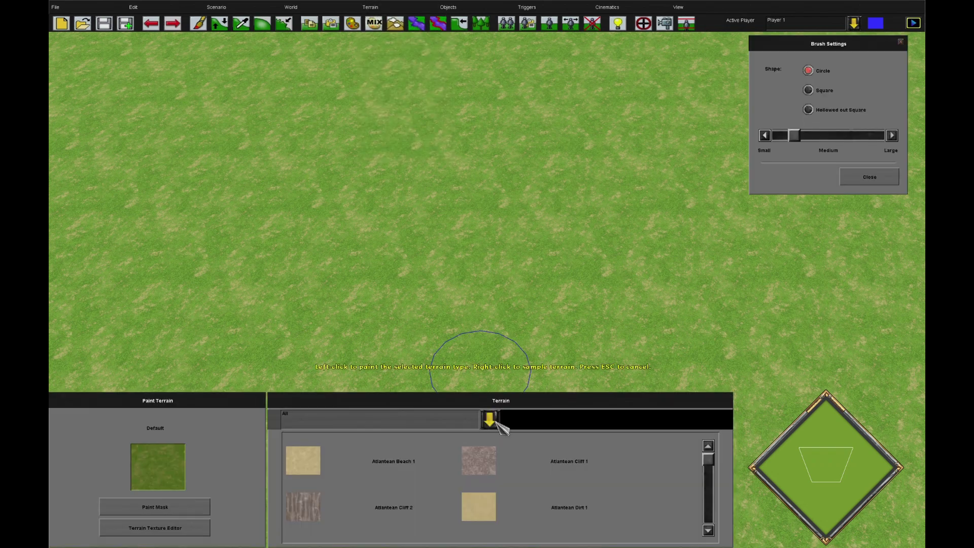
- Look through the available terrain textures from the Atlantean types down to the Norse types
scroll(635, 471, down, 8)
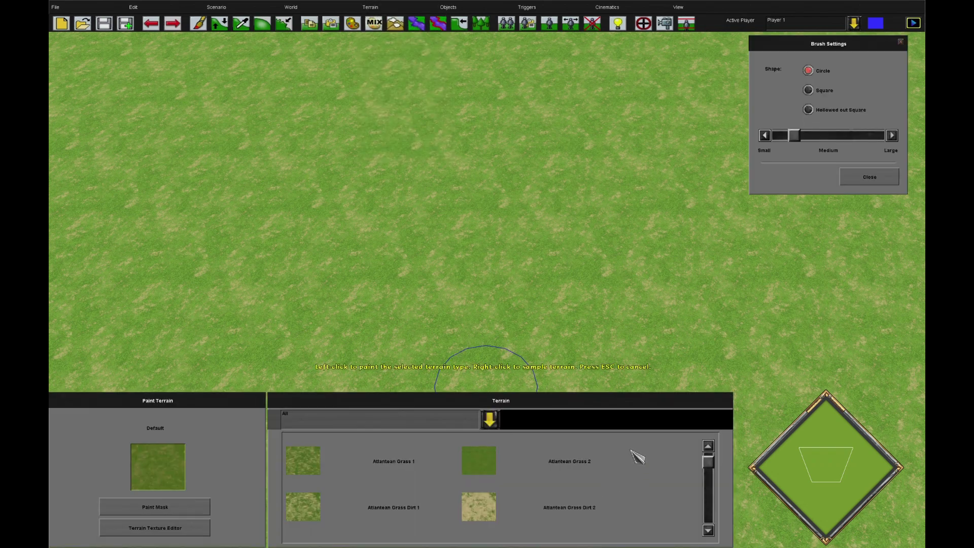
scroll(635, 464, down, 8)
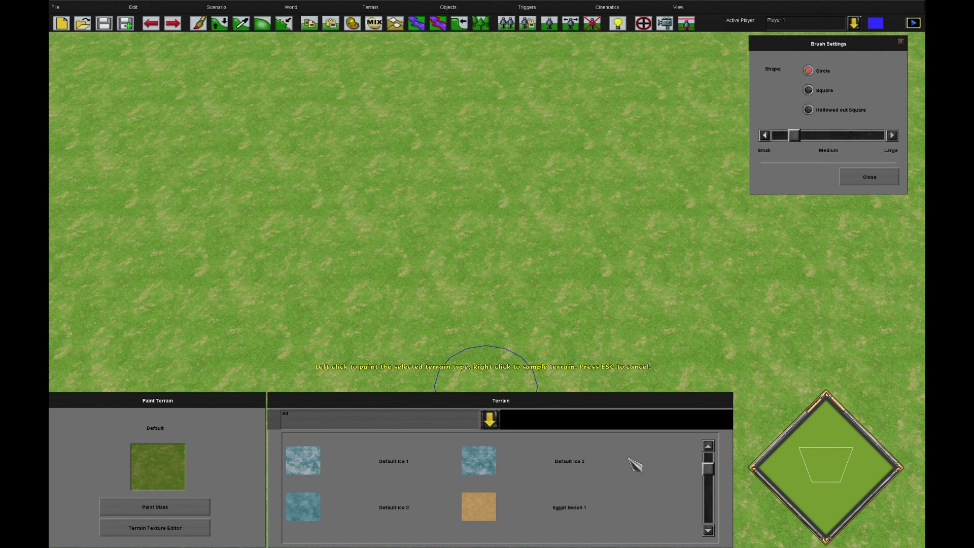
scroll(635, 465, down, 8)
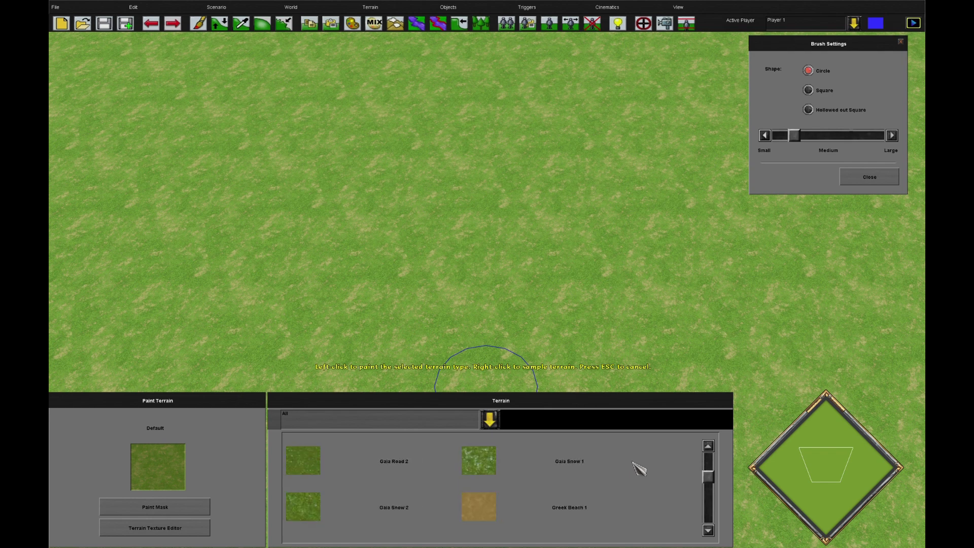
scroll(632, 469, down, 8)
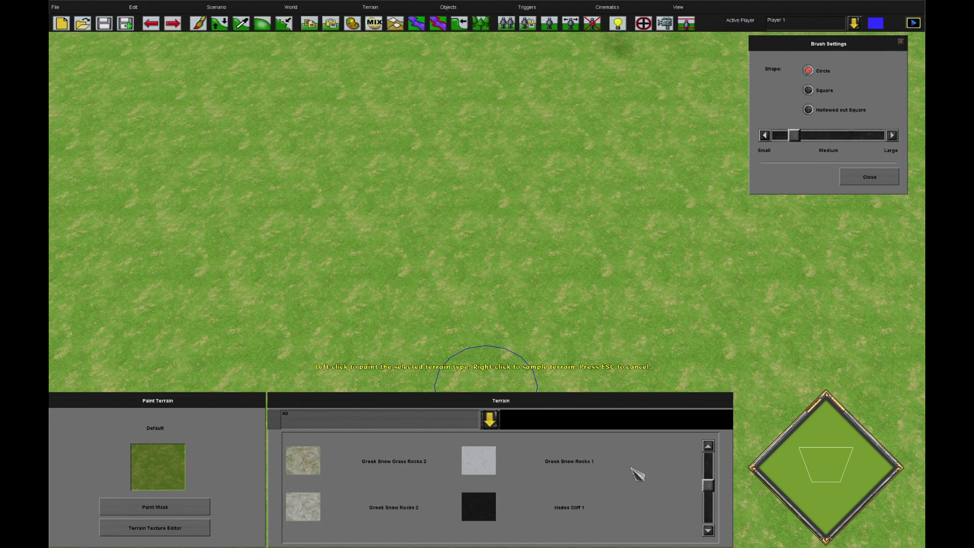
scroll(638, 473, down, 6)
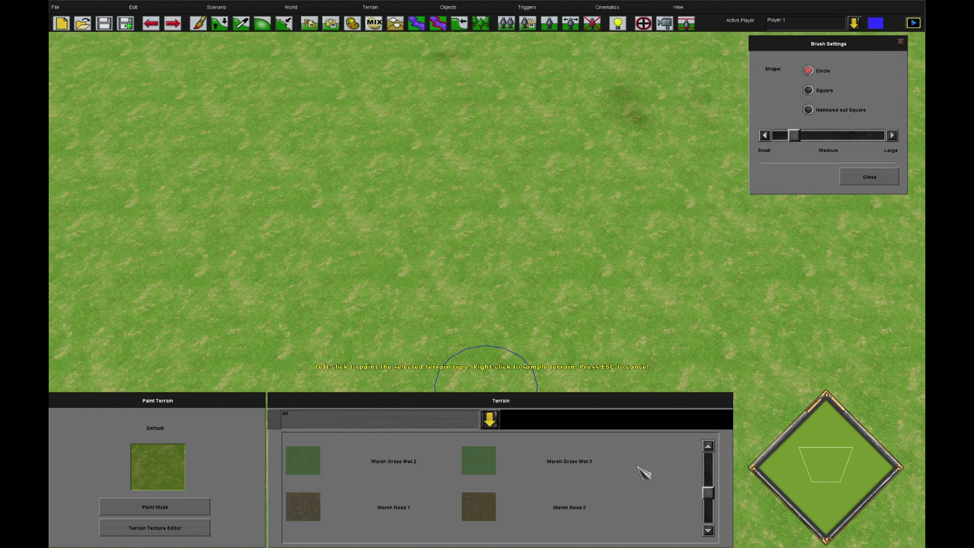
key(Up)
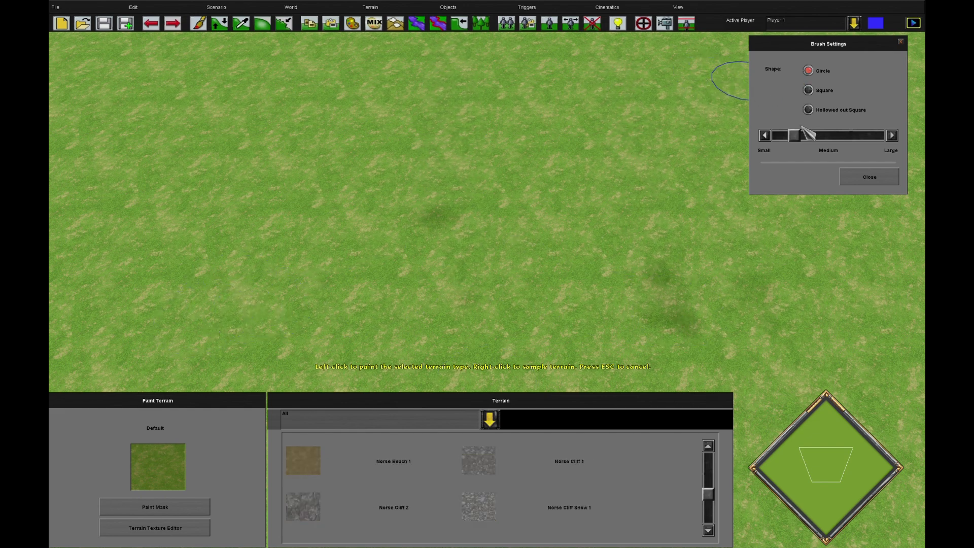
- Enlarge the terrain brush close to Large, try the Hollowed out Square shape and settle on Square
mouse_move(797, 136)
mouse_down()
mouse_move(876, 134)
mouse_move(834, 134)
mouse_up()
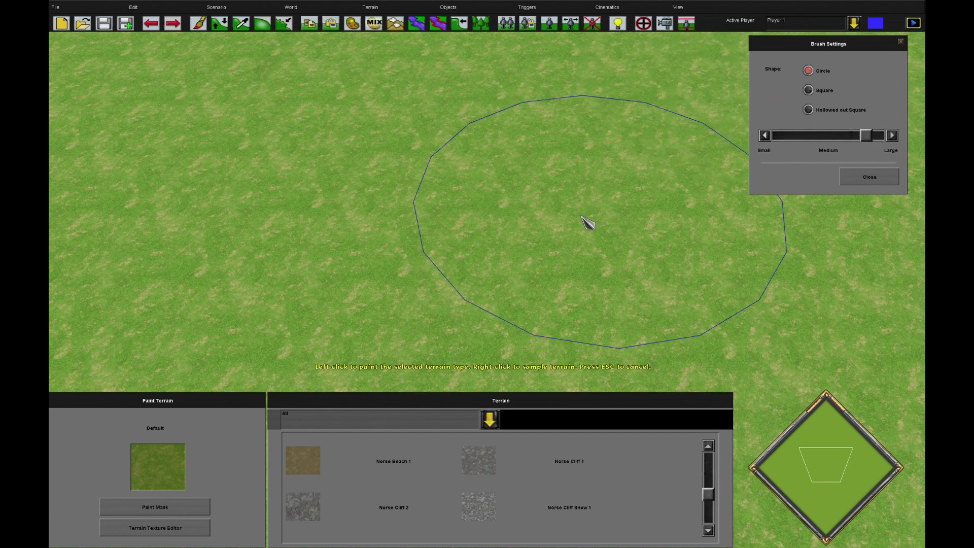
click(809, 110)
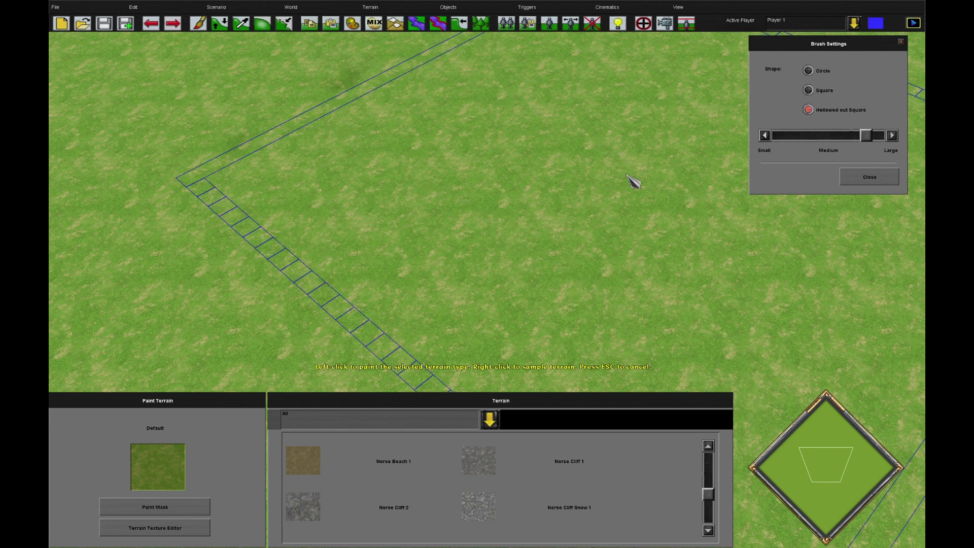
click(808, 92)
key(1)
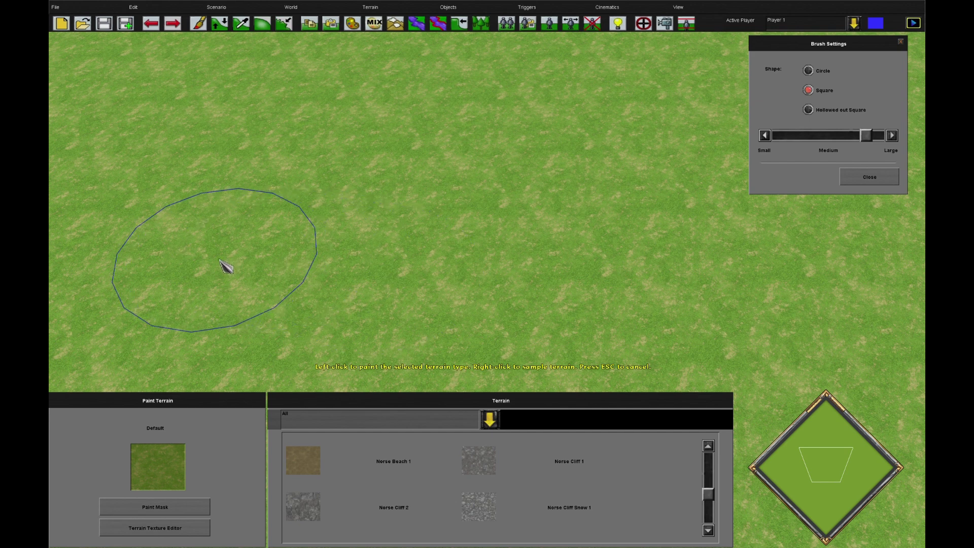
- Paint a wide Norse Beach 1 strip across the grass and sample the grass and beach terrain alternately
mouse_move(158, 167)
mouse_down()
mouse_move(239, 168)
mouse_move(753, 252)
mouse_move(530, 223)
mouse_up()
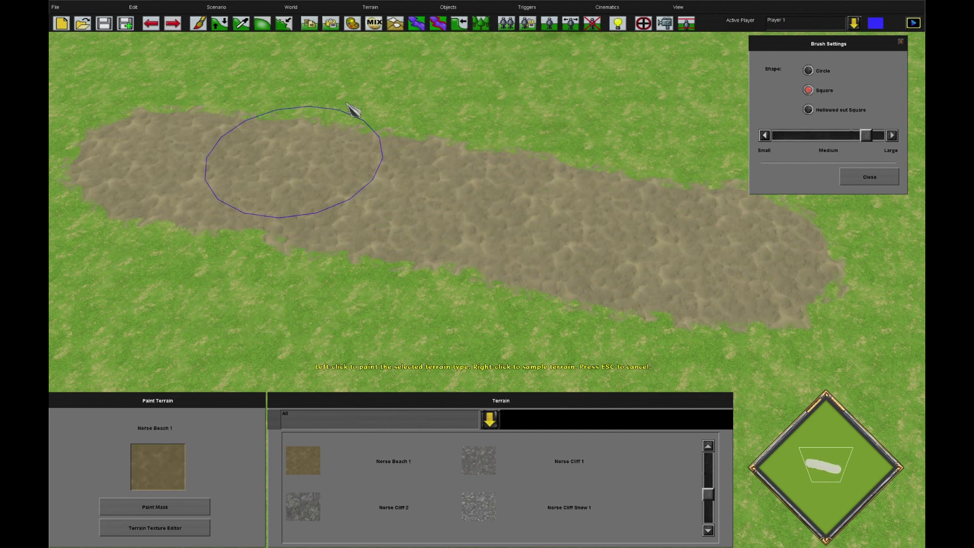
right_click(349, 269)
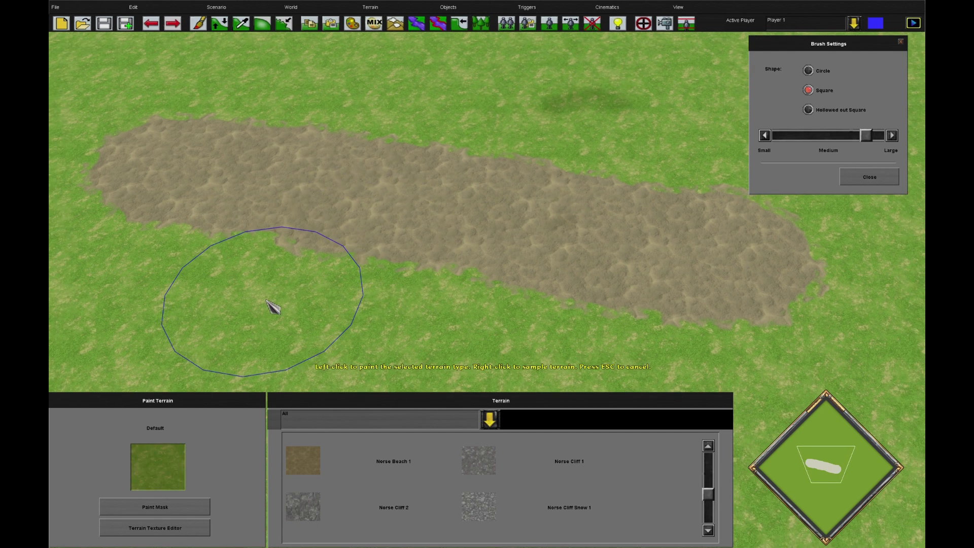
right_click(357, 205)
right_click(252, 317)
right_click(355, 220)
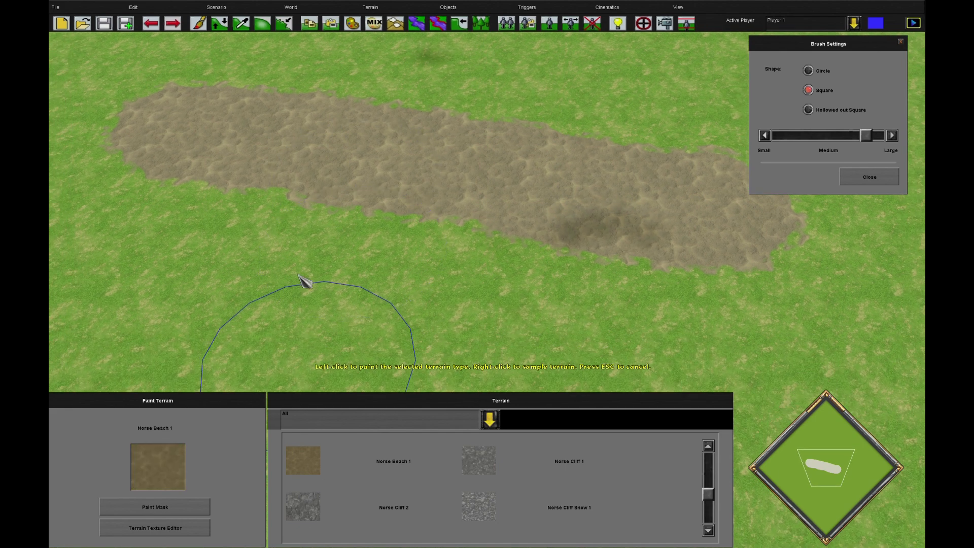
- Paint sampled grass through the middle of the beach strip, and cover the gap again with sampled Norse Beach 1
right_click(231, 331)
drag(329, 291, 511, 98)
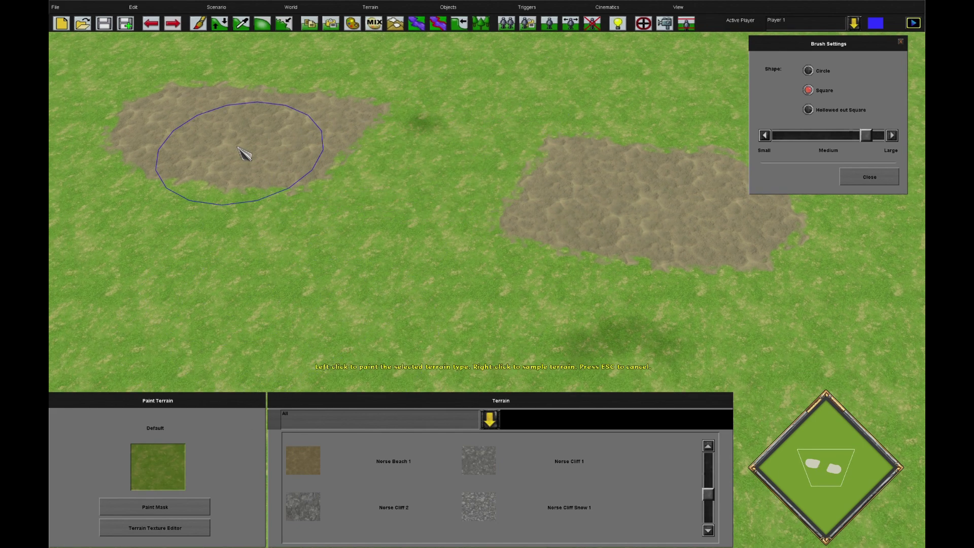
right_click(279, 146)
mouse_move(278, 146)
mouse_down()
mouse_move(290, 273)
mouse_move(469, 165)
mouse_up()
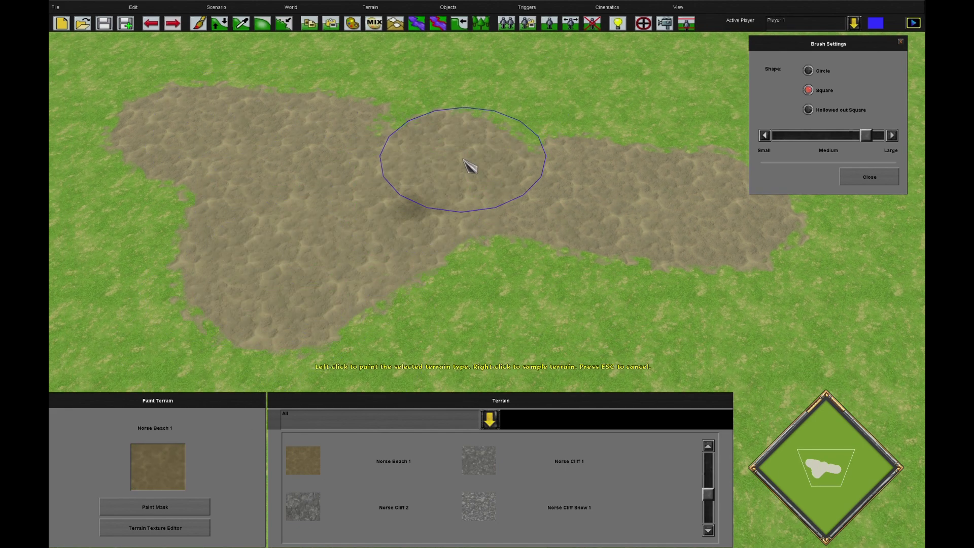
- Paint Norse Dirt 1 below the beach strip and cover the middle of the painted area with Norse Cliff Snow 1
scroll(449, 484, up, 1)
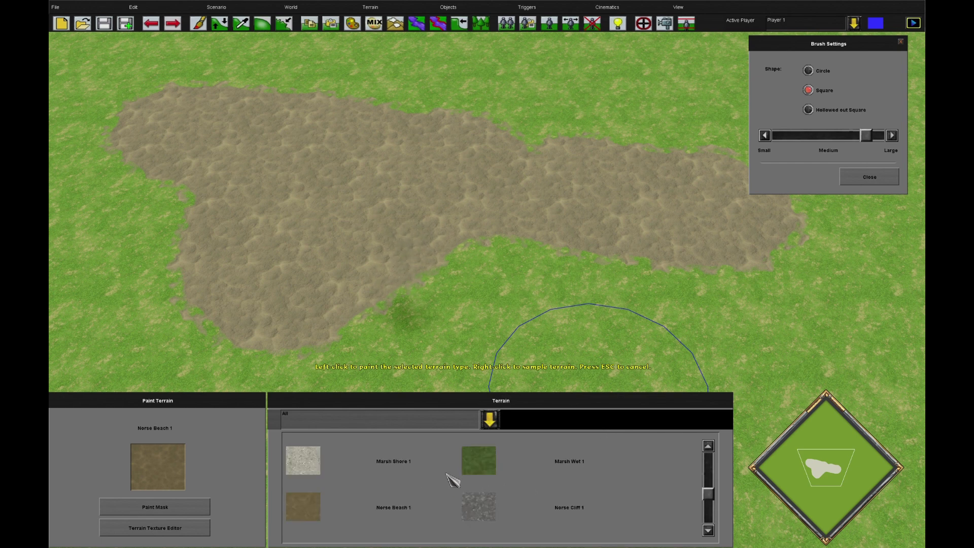
scroll(558, 495, down, 2)
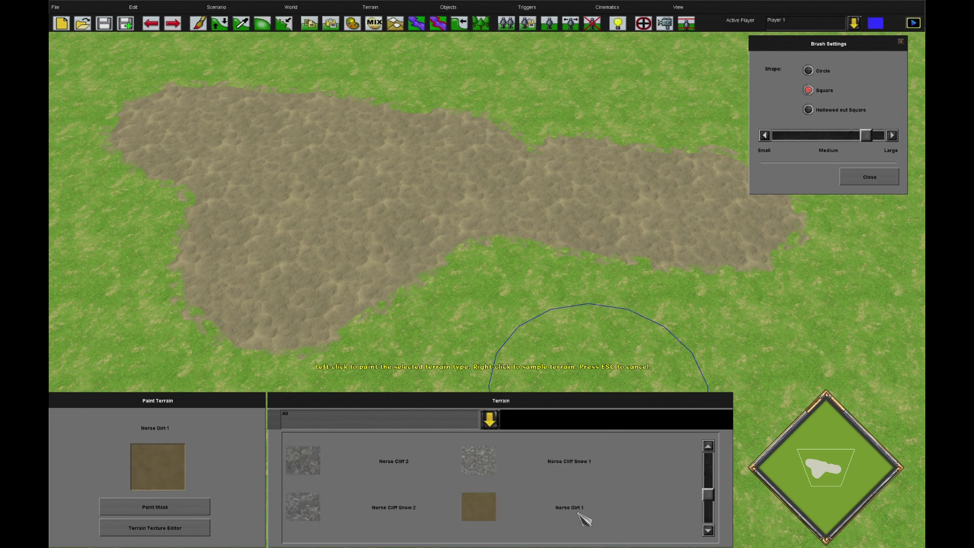
mouse_move(456, 314)
mouse_down()
mouse_move(463, 235)
mouse_move(426, 343)
mouse_move(452, 376)
mouse_up()
click(588, 464)
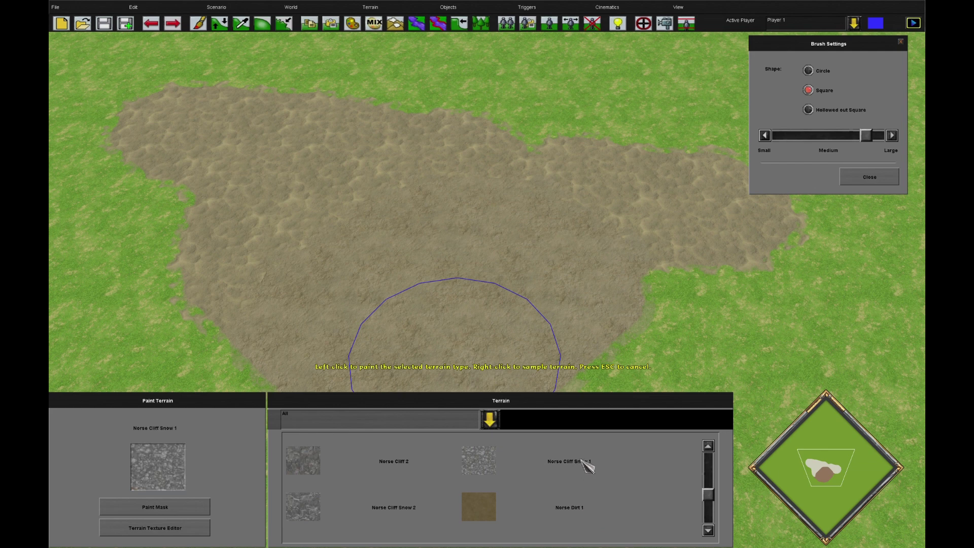
mouse_move(355, 178)
mouse_down()
mouse_move(376, 181)
mouse_move(451, 334)
mouse_move(513, 195)
mouse_move(583, 231)
mouse_up()
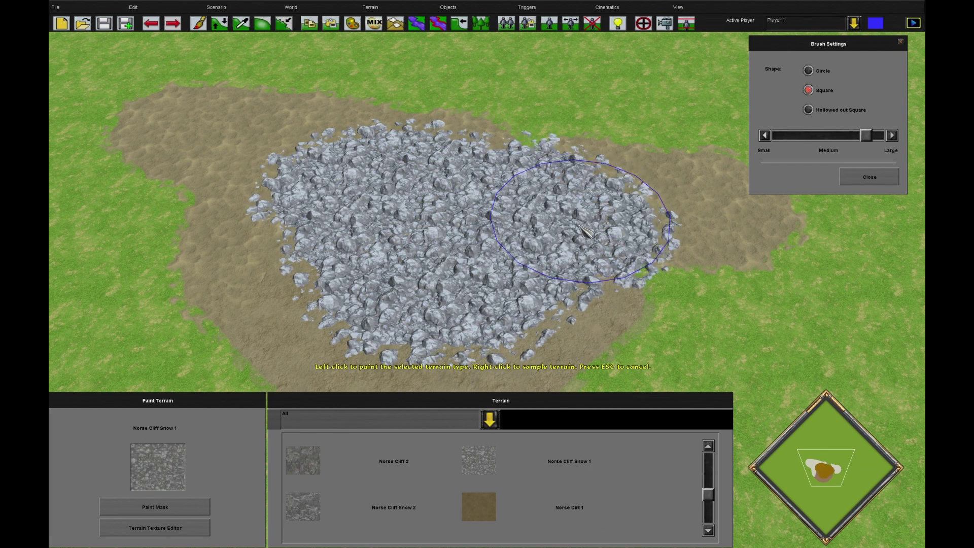
- Paint Norse Grass Dirt 3 at the lower right of the rocky patch and Norse Grass Rocks 2 partly over it
scroll(436, 479, down, 2)
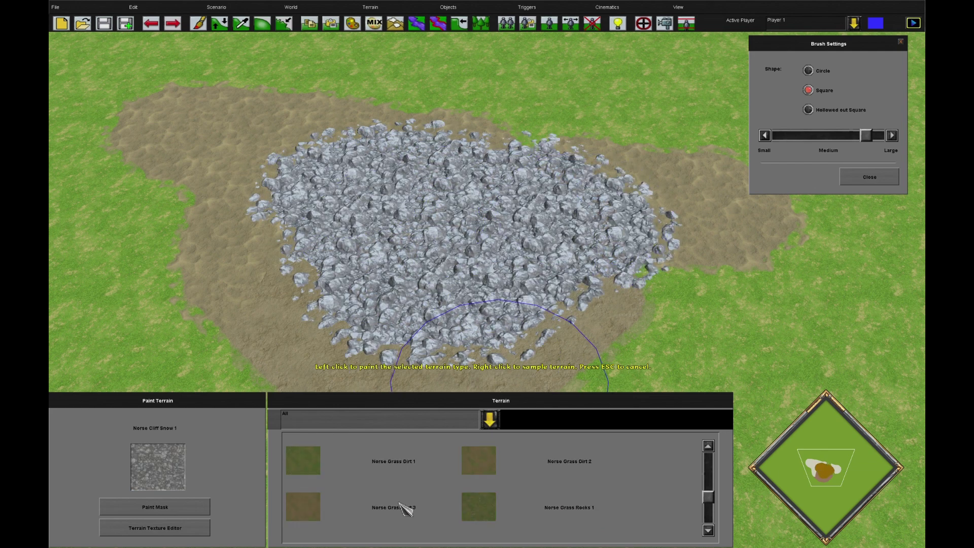
click(394, 507)
mouse_move(736, 355)
mouse_down()
mouse_move(713, 337)
mouse_move(720, 388)
mouse_up()
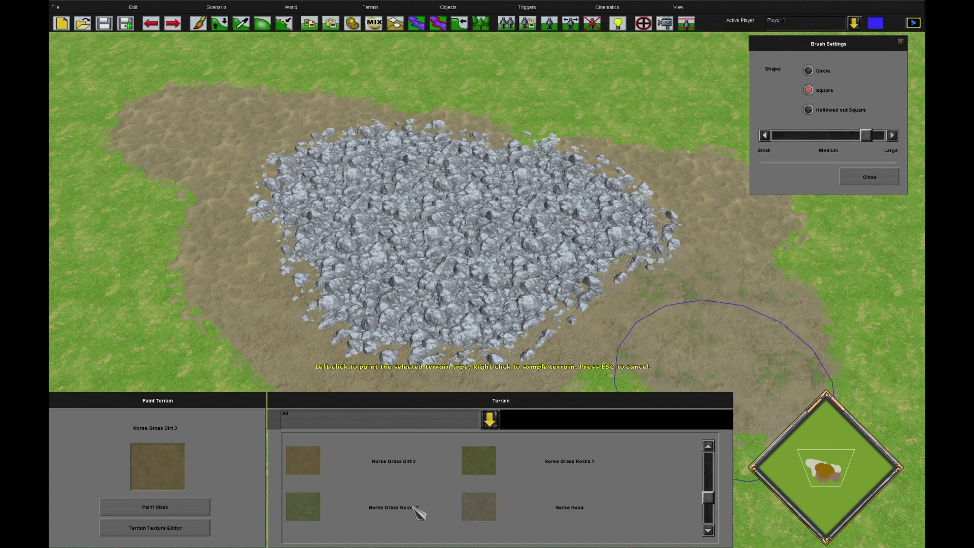
click(419, 513)
mouse_move(600, 386)
mouse_down()
mouse_move(600, 365)
mouse_move(588, 377)
mouse_move(663, 296)
mouse_up()
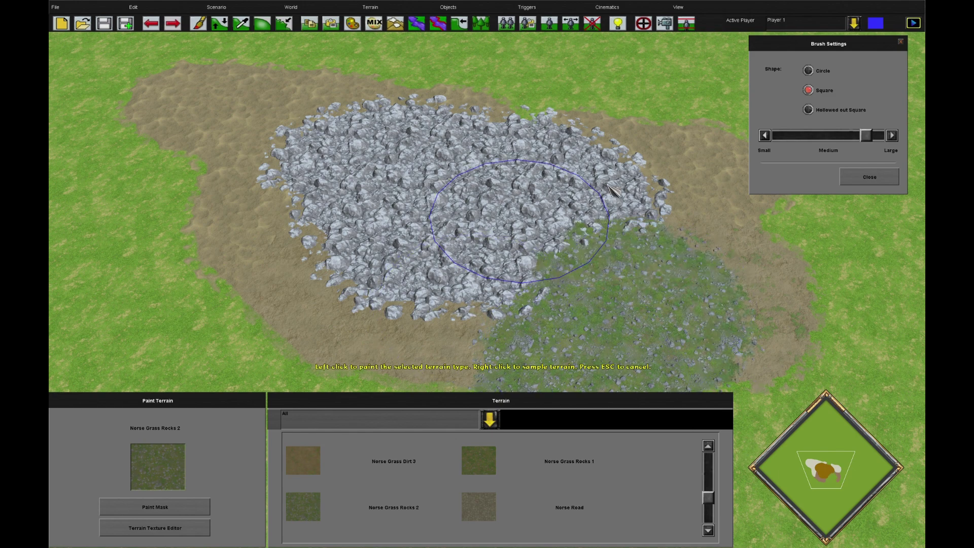
- Leave terrain painting and examine the blending of the painted textures up close and from afar
key(Right)
key(Escape)
scroll(486, 249, up, 1)
scroll(491, 253, up, 6)
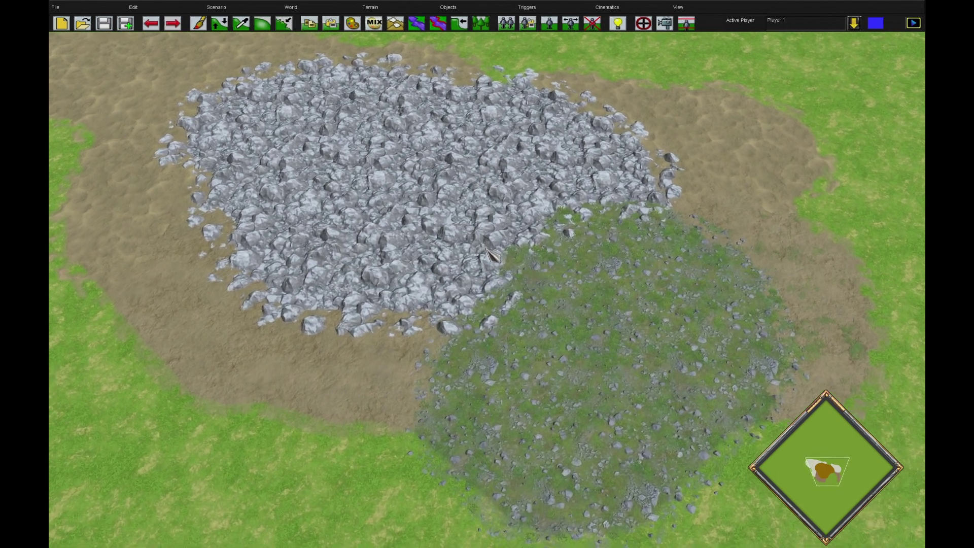
scroll(497, 246, down, 3)
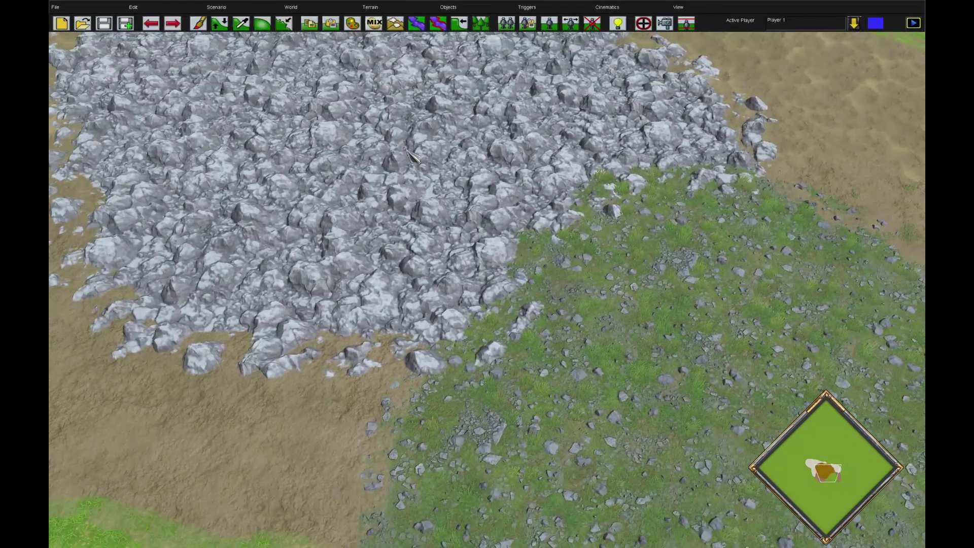
scroll(477, 300, down, 8)
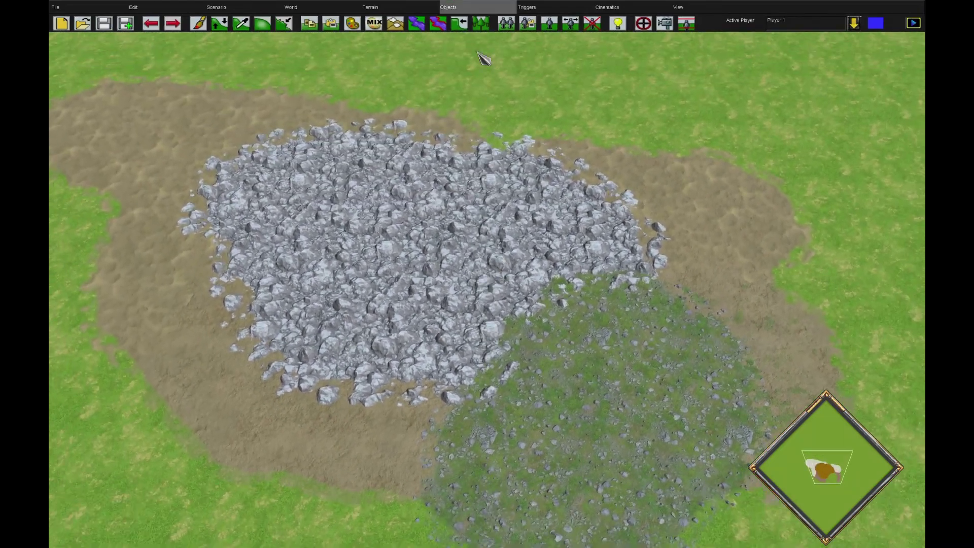
scroll(489, 223, up, 3)
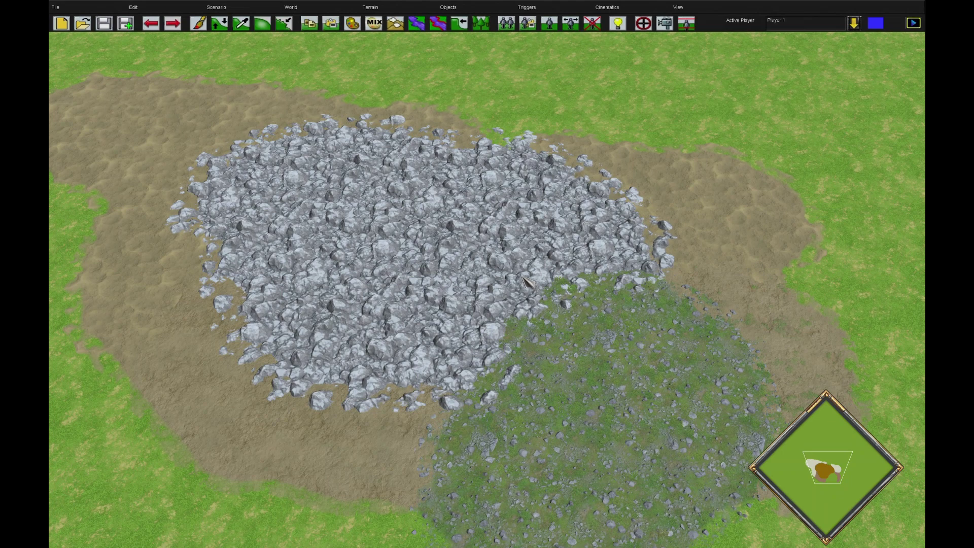
scroll(440, 132, down, 1)
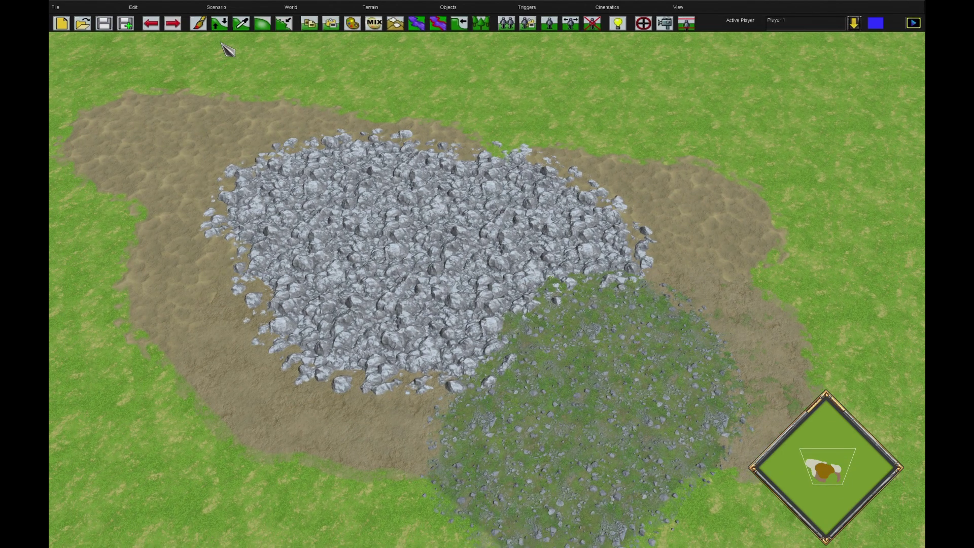
- With a medium circular elevation brush, raise a tall peak in the rocky patch and lower the ground in the grass-rocks area
click(218, 27)
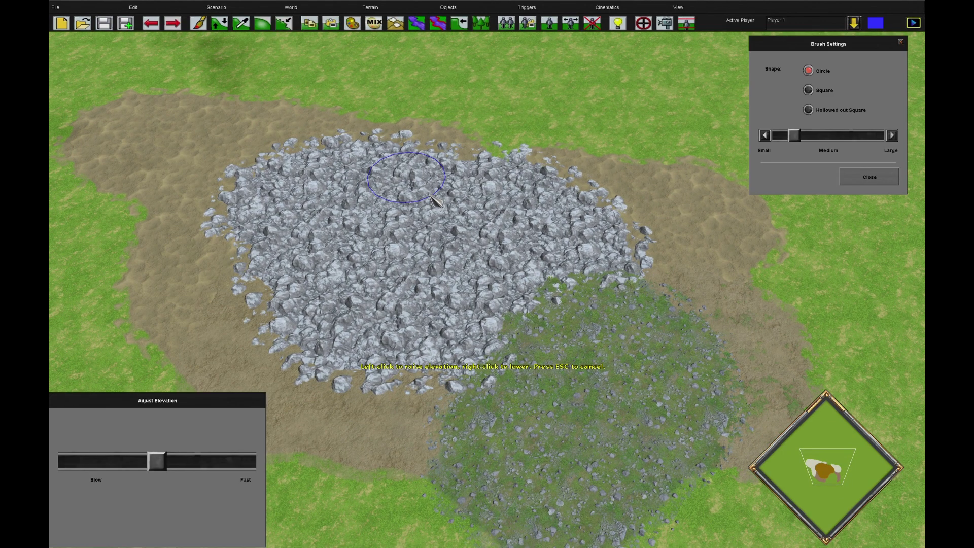
drag(794, 135, 840, 135)
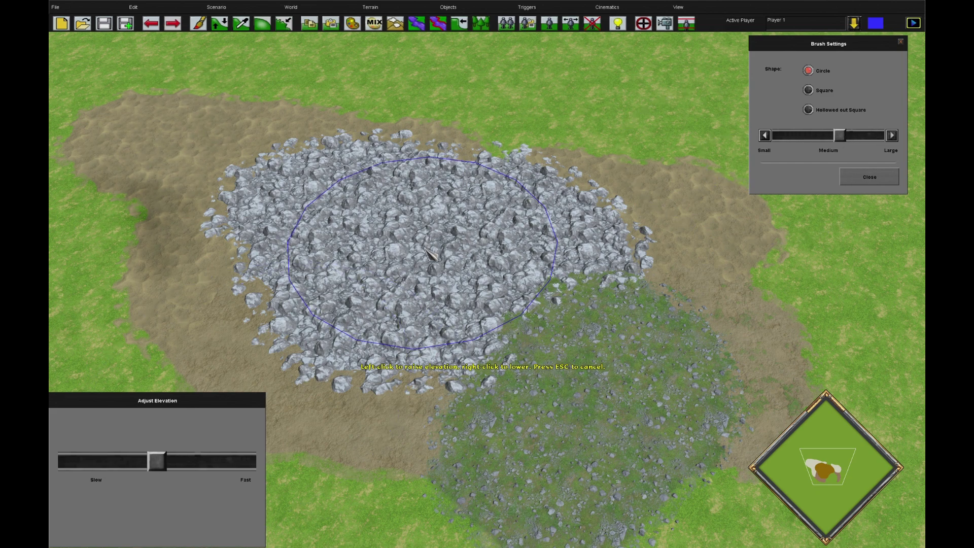
drag(430, 252, 430, 252)
mouse_move(654, 345)
right_down()
mouse_move(695, 350)
mouse_move(689, 344)
right_up()
- Reduce the elevation speed toward Slow and raise a second peak on the upper-left side of the first
mouse_move(91, 3)
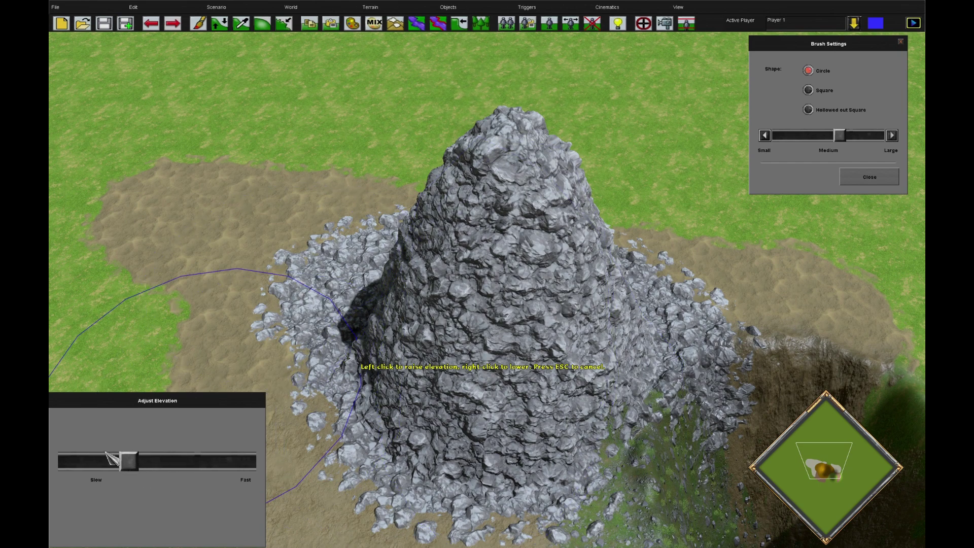
mouse_move(239, 259)
mouse_down()
mouse_move(286, 265)
mouse_move(362, 178)
mouse_up()
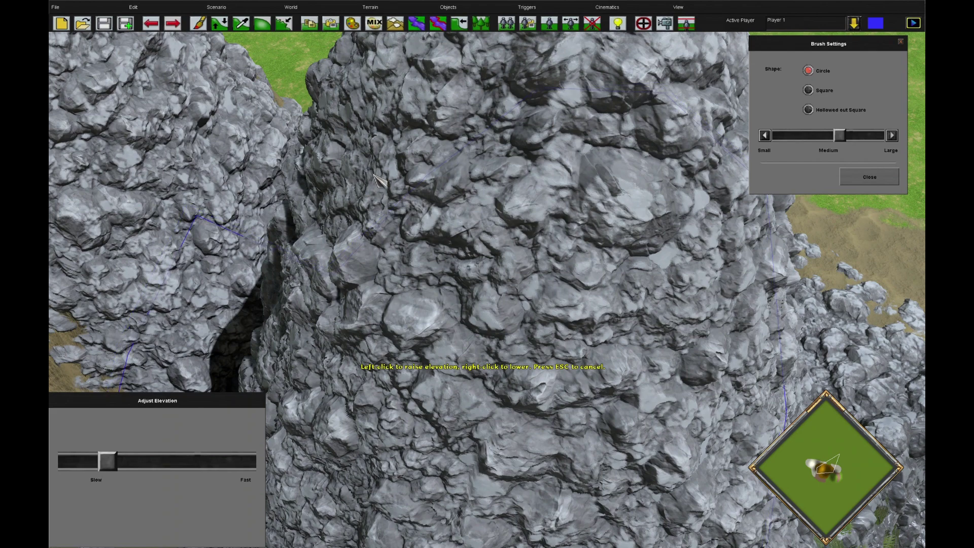
scroll(433, 213, down, 5)
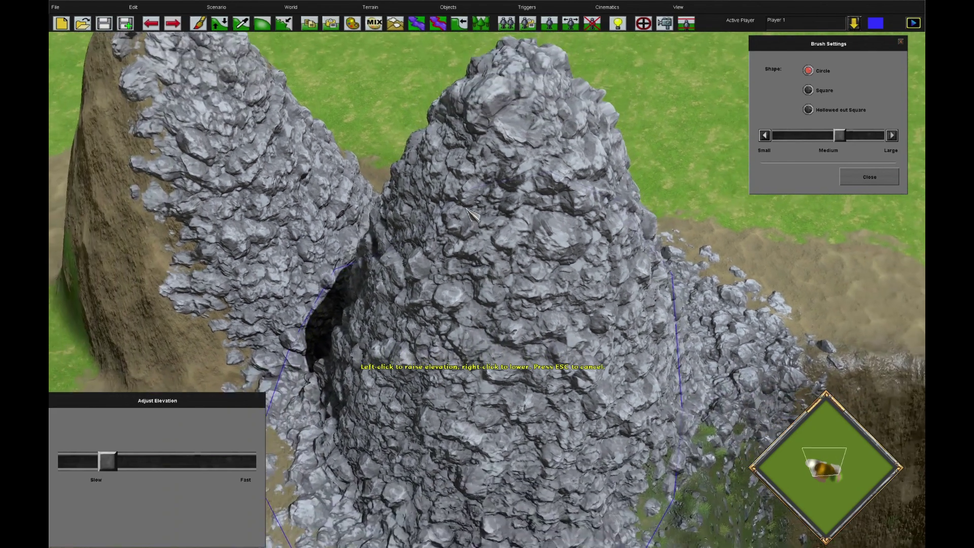
scroll(499, 235, down, 3)
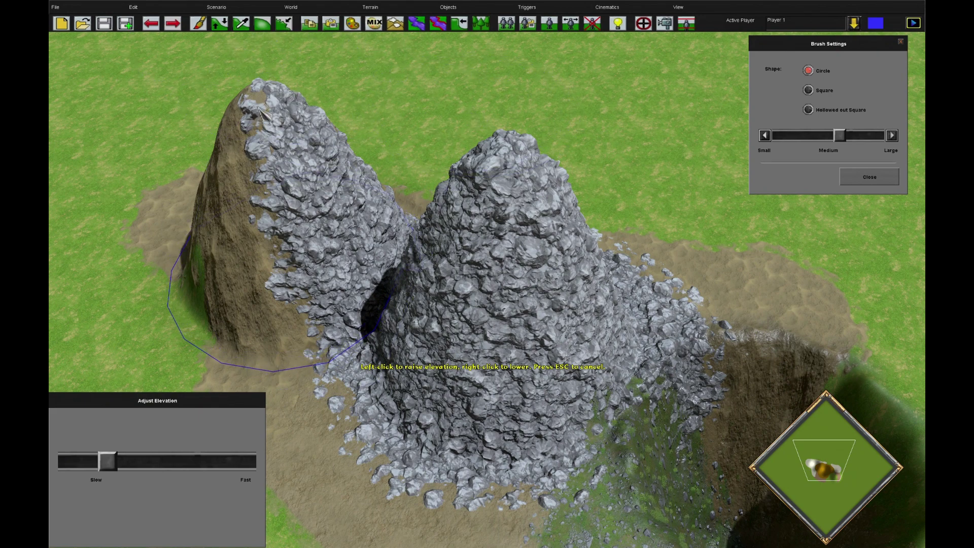
- Paint sampled elevation to raise high plateaus on the grass, around the peaks and over the rocky patch's far edge
click(242, 26)
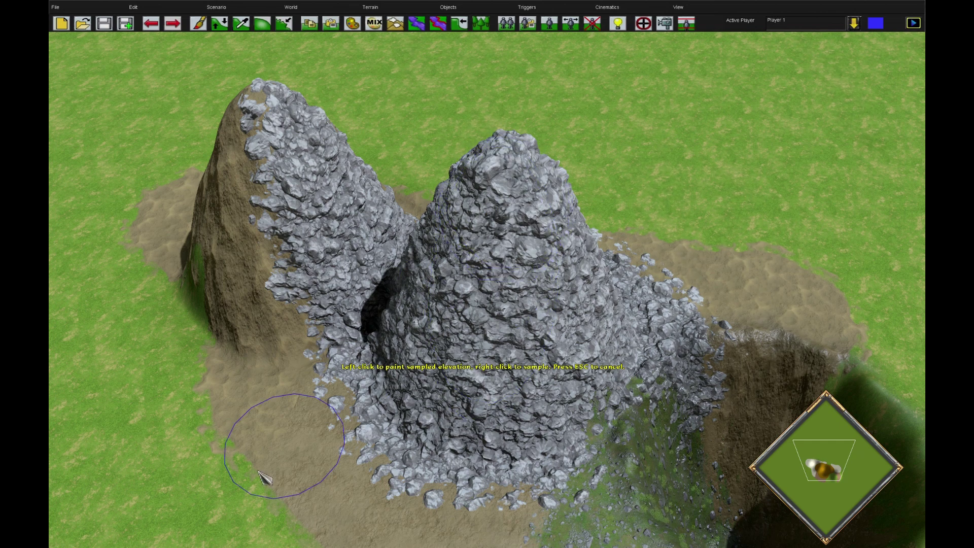
click(229, 461)
click(631, 119)
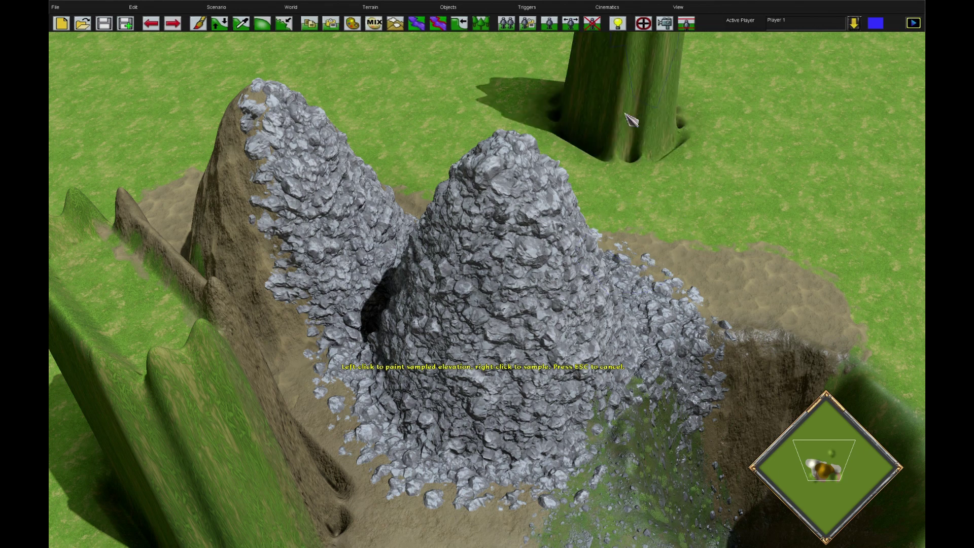
click(709, 207)
click(687, 223)
click(675, 335)
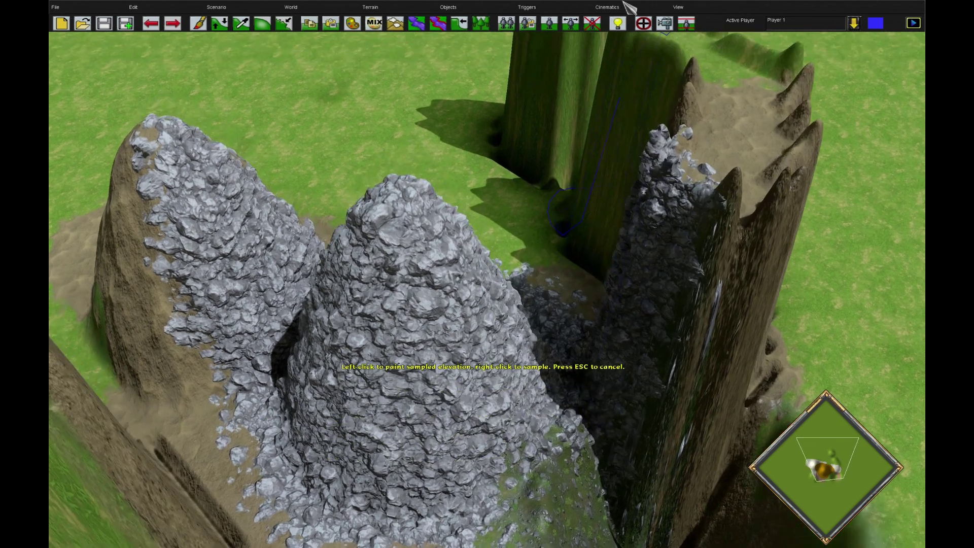
click(614, 195)
click(621, 216)
click(618, 212)
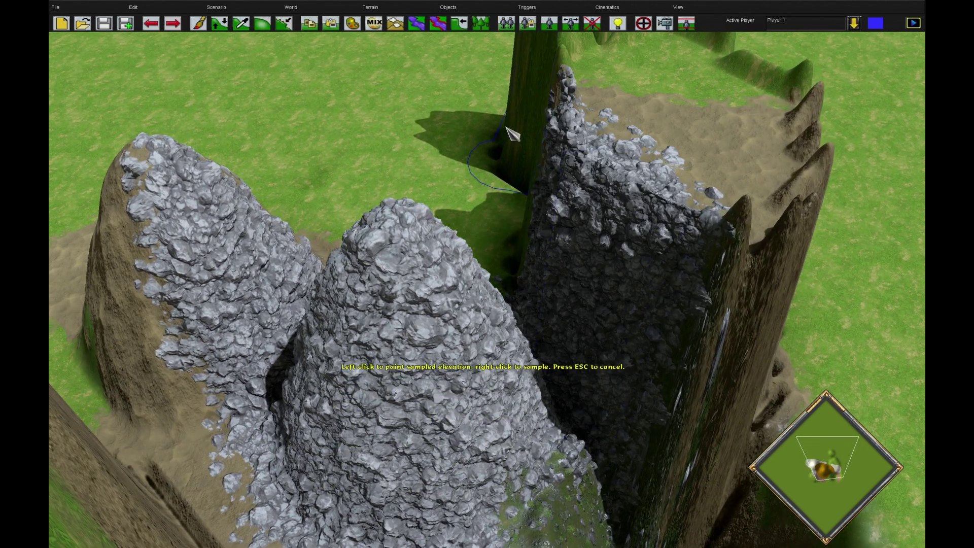
click(502, 129)
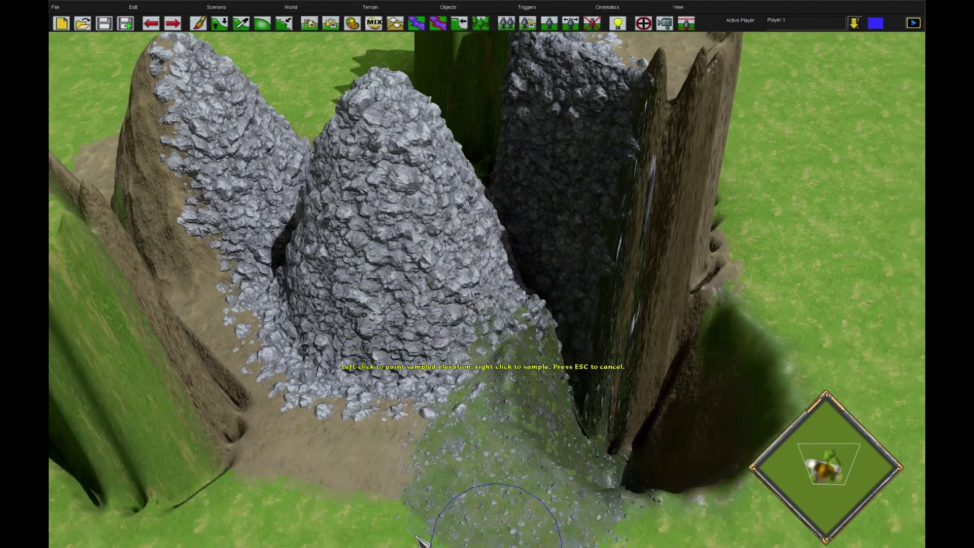
- Paint progressively lower sampled elevations as terraces descending from the grassy plateau in the foreground
key(Left)
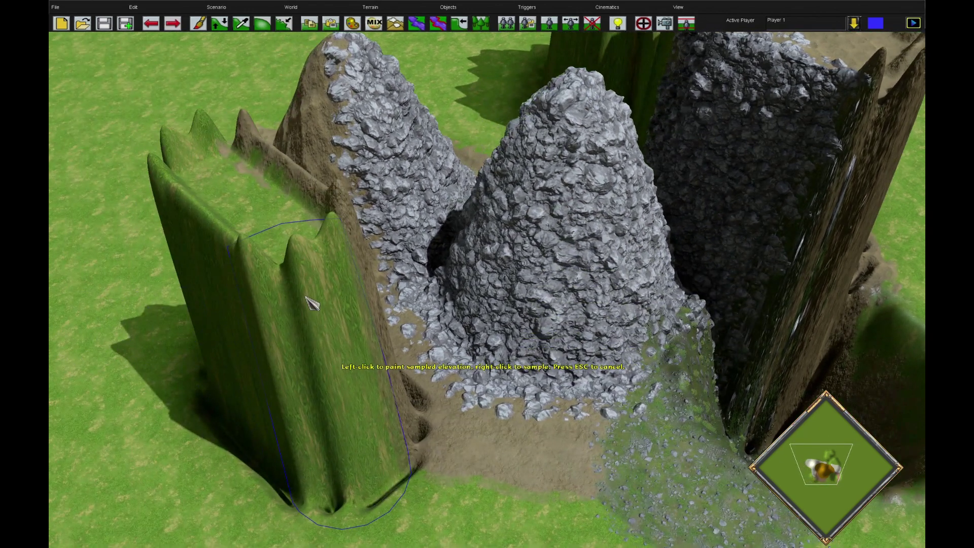
key(Down)
key(Down)
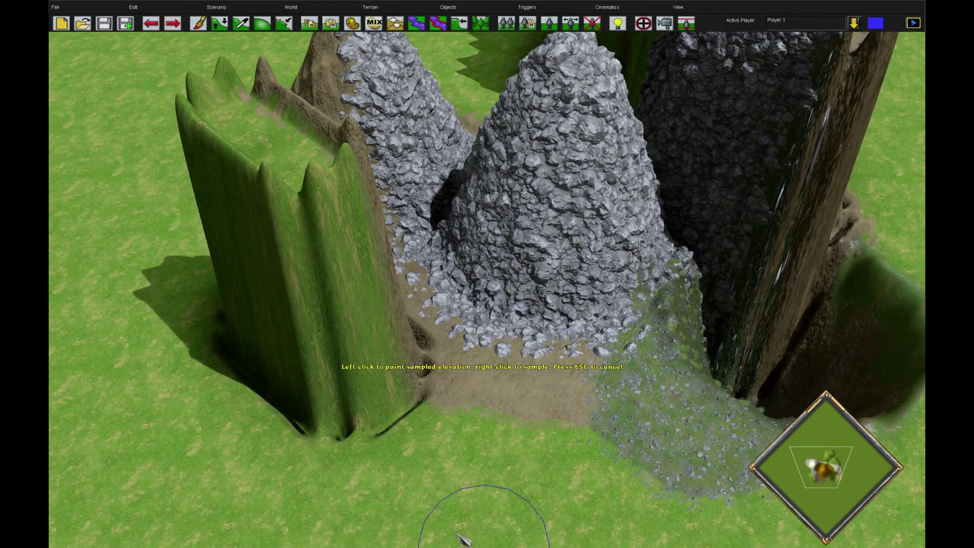
mouse_move(416, 446)
mouse_down()
mouse_move(391, 387)
mouse_move(326, 413)
mouse_move(246, 299)
mouse_move(363, 532)
mouse_up()
key(Down)
mouse_move(366, 436)
mouse_down()
mouse_move(359, 403)
mouse_move(250, 427)
mouse_up()
mouse_move(435, 402)
mouse_down()
mouse_move(355, 445)
mouse_move(283, 439)
mouse_up()
key(Down)
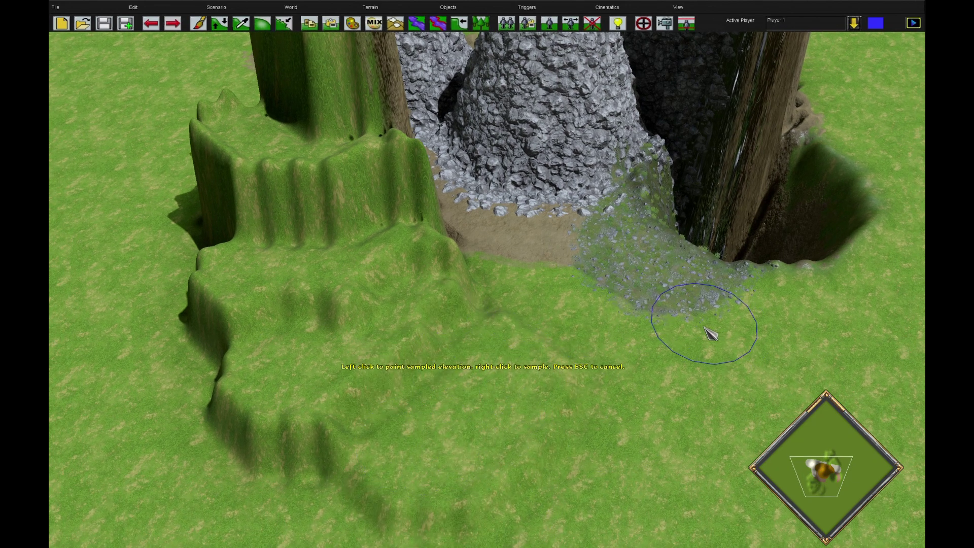
- Flatten all the peaks, plateaus, terraces and the pit to ground level with the sampled elevation brush
mouse_move(702, 414)
mouse_down()
mouse_move(420, 474)
mouse_move(300, 192)
mouse_move(311, 337)
mouse_move(728, 124)
mouse_move(598, 218)
mouse_move(653, 66)
mouse_move(260, 65)
mouse_move(518, 6)
mouse_up()
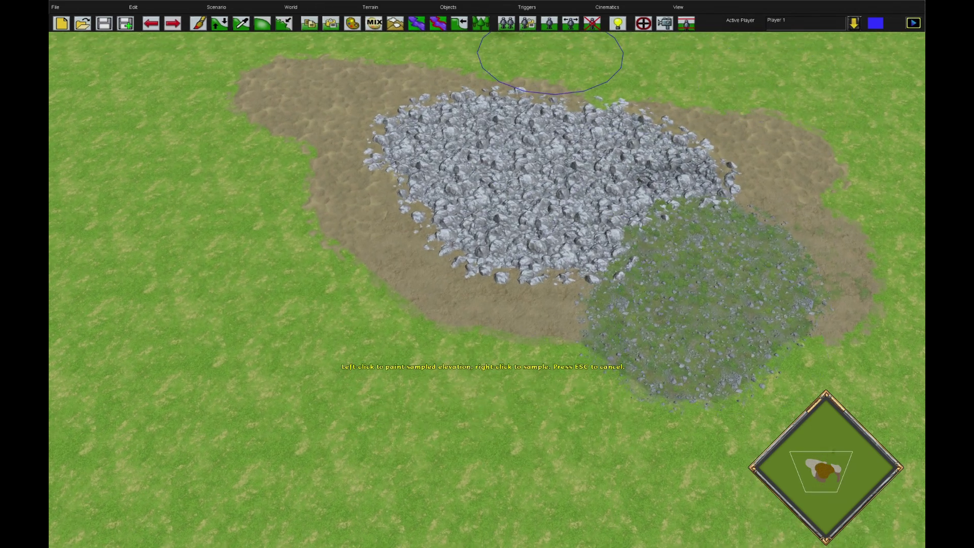
key(Up)
click(612, 106)
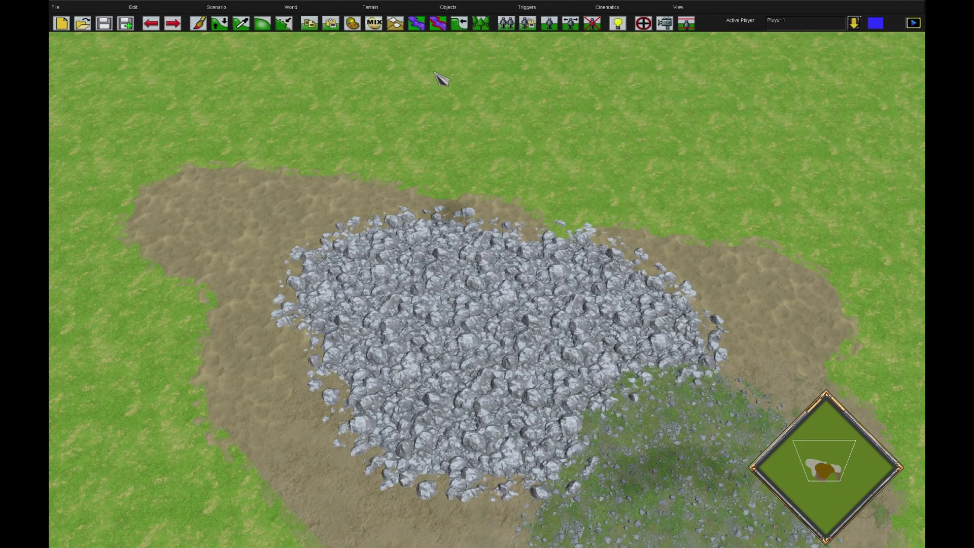
- Use the Cliff Tool with Greek Grass to paint a round, flat-topped cliff over most of the rocky patch
click(462, 26)
key(Down)
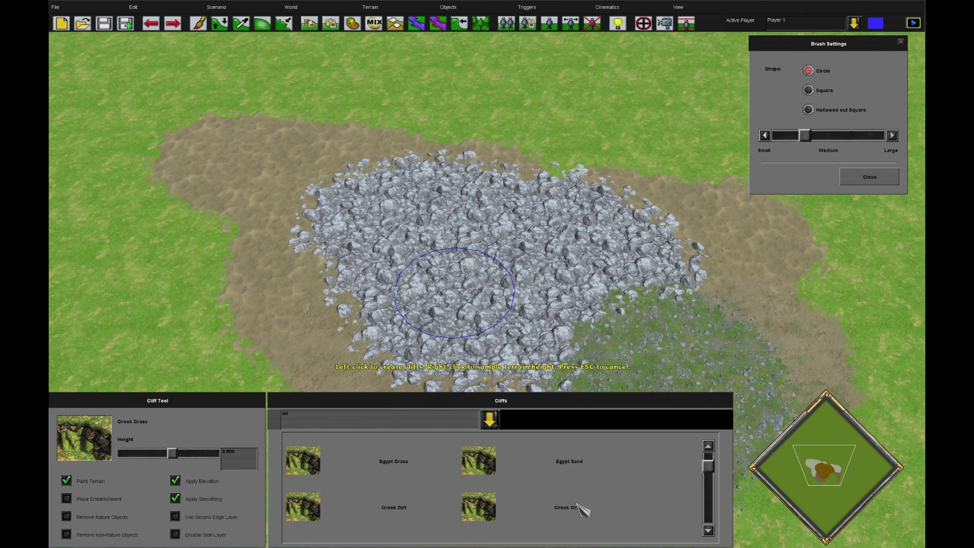
mouse_move(509, 263)
mouse_down()
mouse_move(365, 304)
mouse_move(314, 213)
mouse_move(447, 203)
mouse_move(411, 165)
mouse_move(457, 218)
mouse_move(490, 218)
mouse_move(417, 205)
mouse_up()
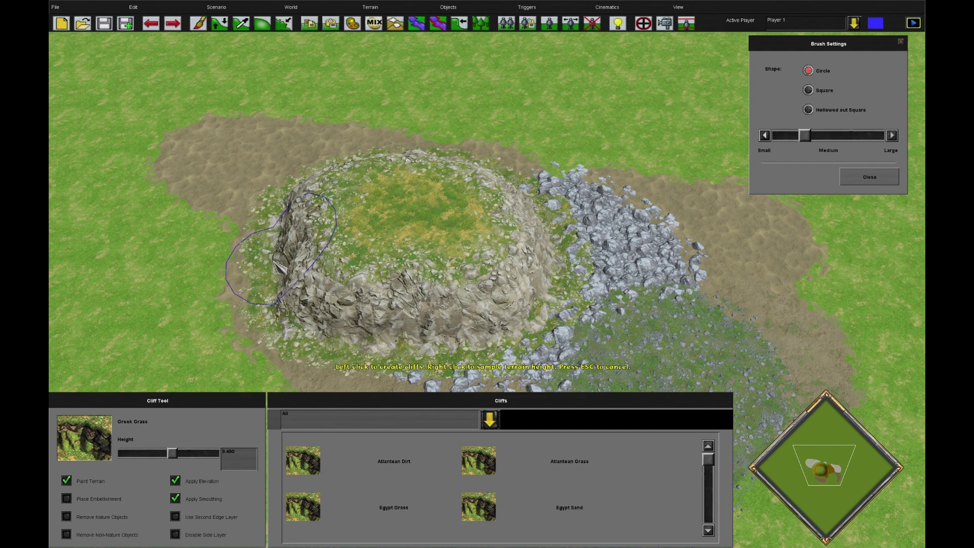
- Sample the cliff height from the flat grass and from the cliff's top
right_click(245, 207)
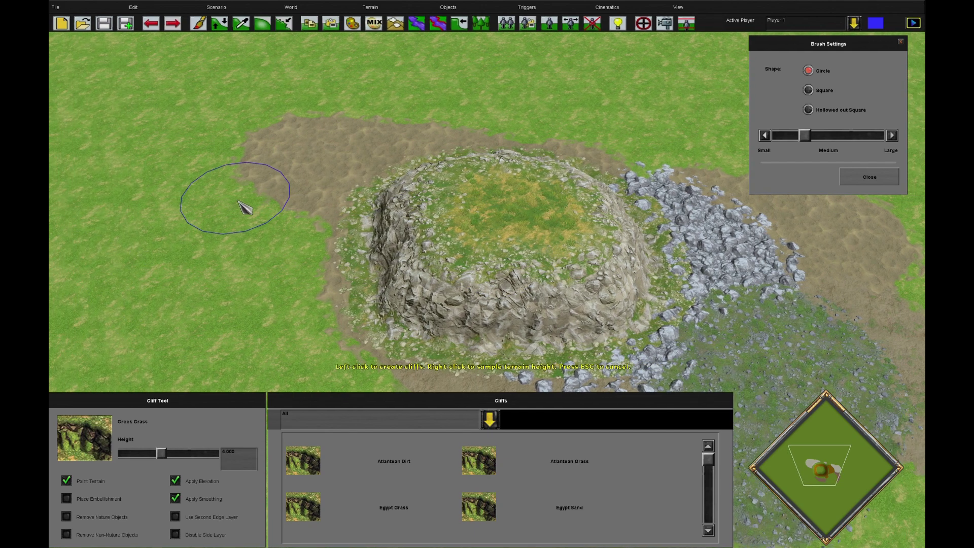
right_click(553, 221)
key(Up)
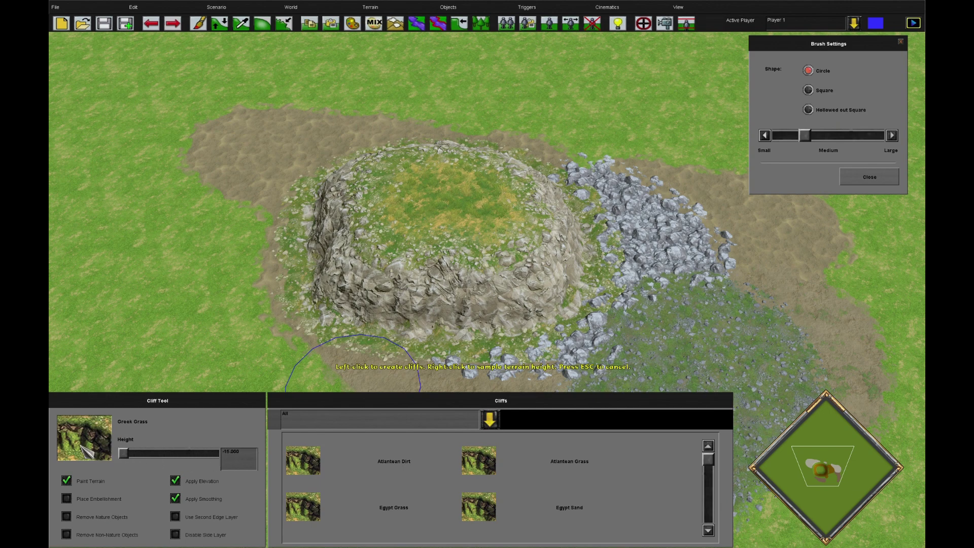
- Carve a Greek Grass cliff pit at height -15 in the grass, and paint a tall cliff at height 30 from the pit across the plateau
key(Left)
key(Down)
mouse_move(282, 304)
mouse_down()
mouse_move(304, 248)
mouse_move(258, 224)
mouse_move(284, 362)
mouse_up()
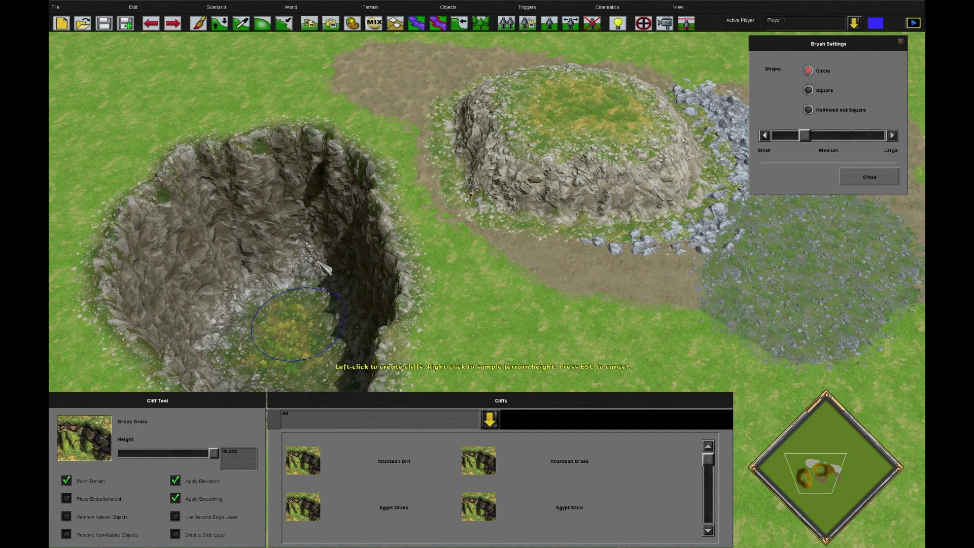
mouse_move(318, 263)
mouse_down()
mouse_move(330, 122)
mouse_move(457, 152)
mouse_move(568, 132)
mouse_move(490, 114)
mouse_move(543, 126)
mouse_move(538, 137)
mouse_move(508, 74)
mouse_up()
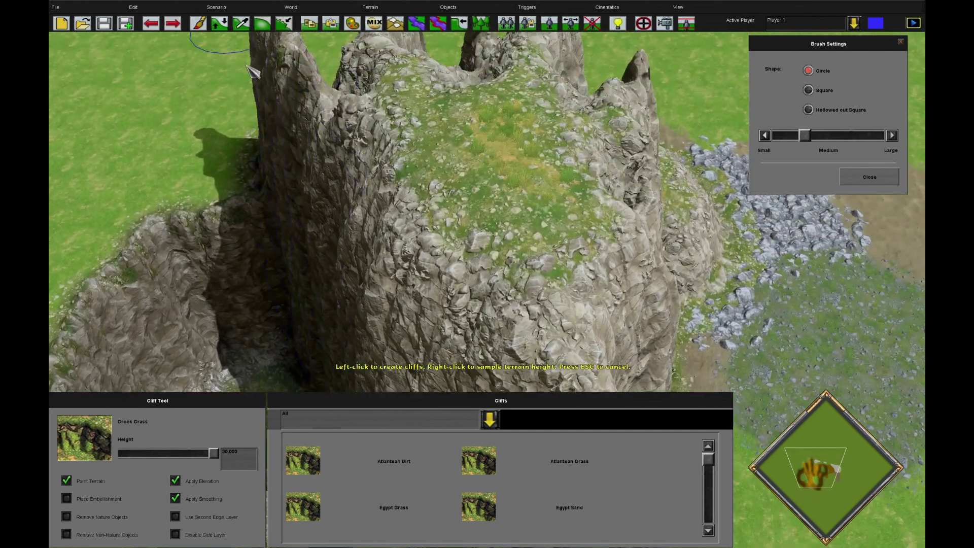
- With Adjust Elevation, raise the tall cliff's top into a dome, lower the pit floor, and leave the tool
click(219, 23)
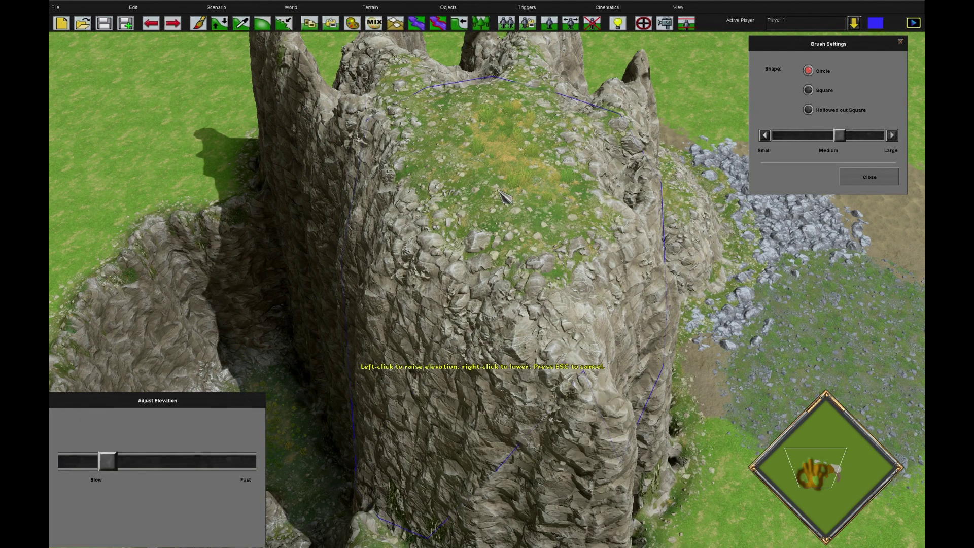
drag(506, 152, 504, 147)
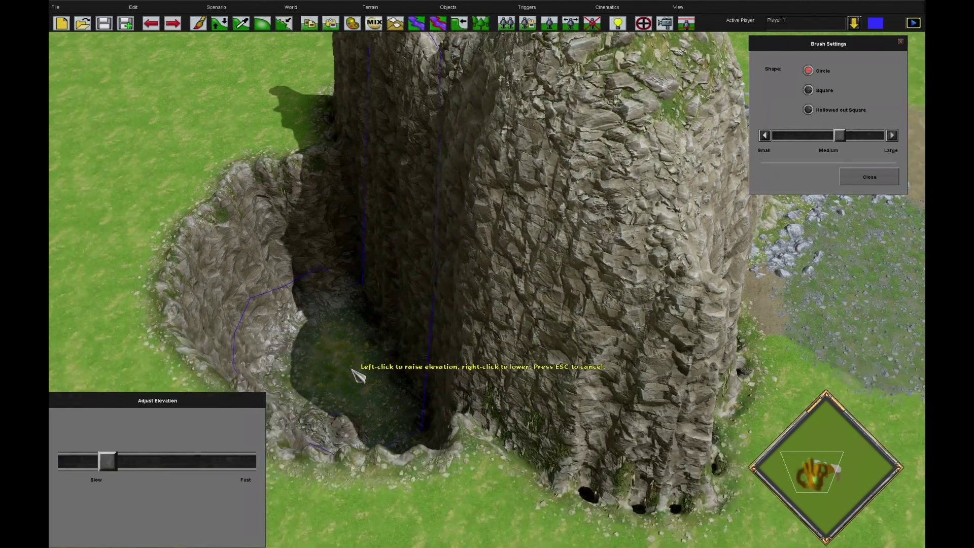
right_drag(352, 369, 356, 394)
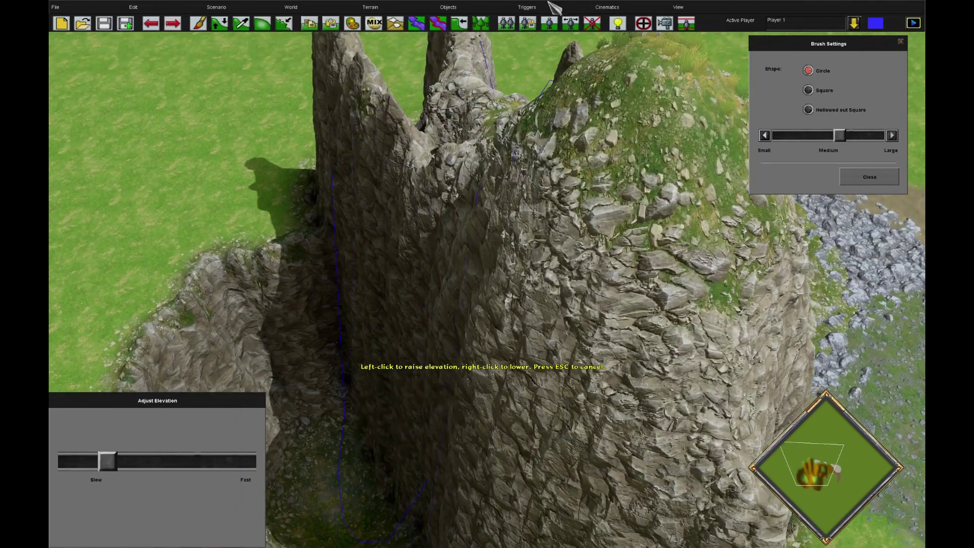
mouse_move(547, 2)
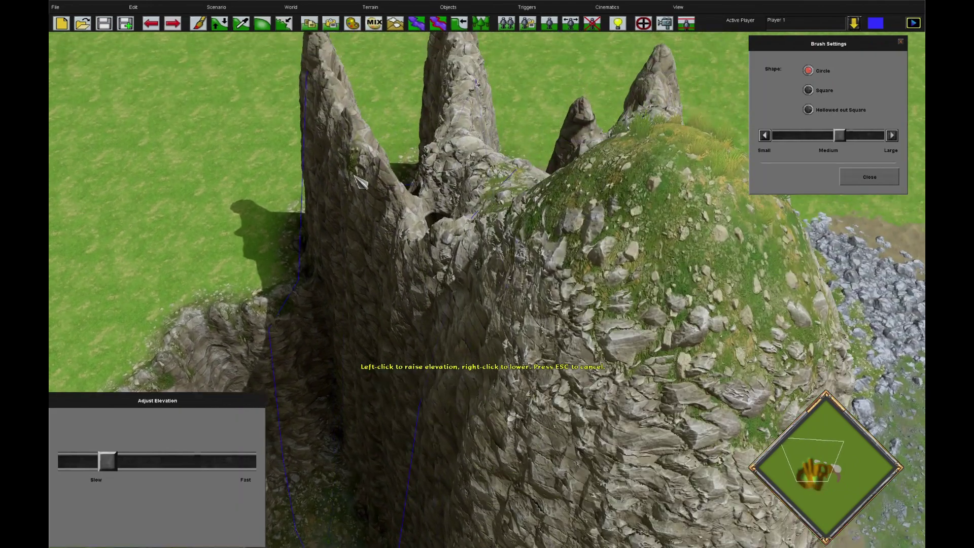
key(Escape)
key(Escape)
- Examine the domed cliff top, its rock walls, the pit and the surrounding spikes from different positions
key(Down)
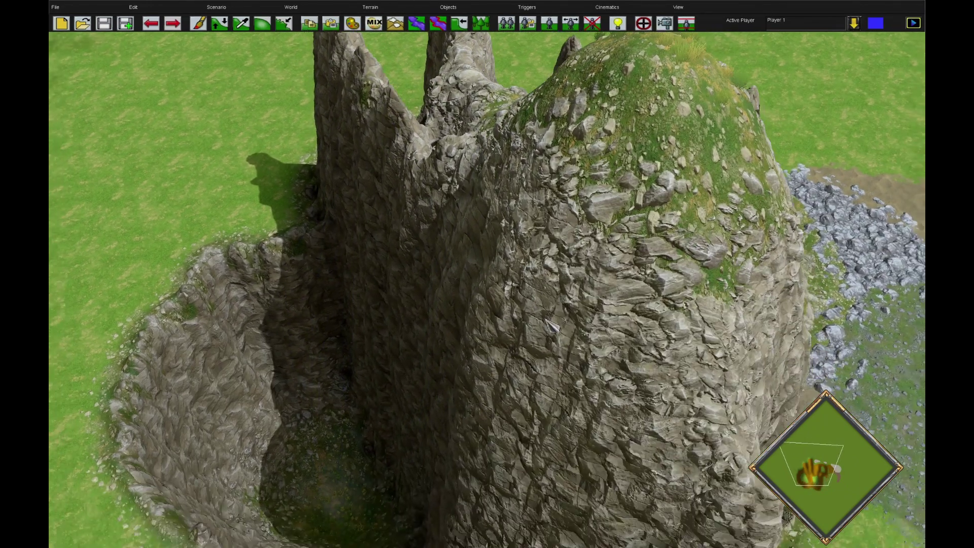
key(Right)
key(Up)
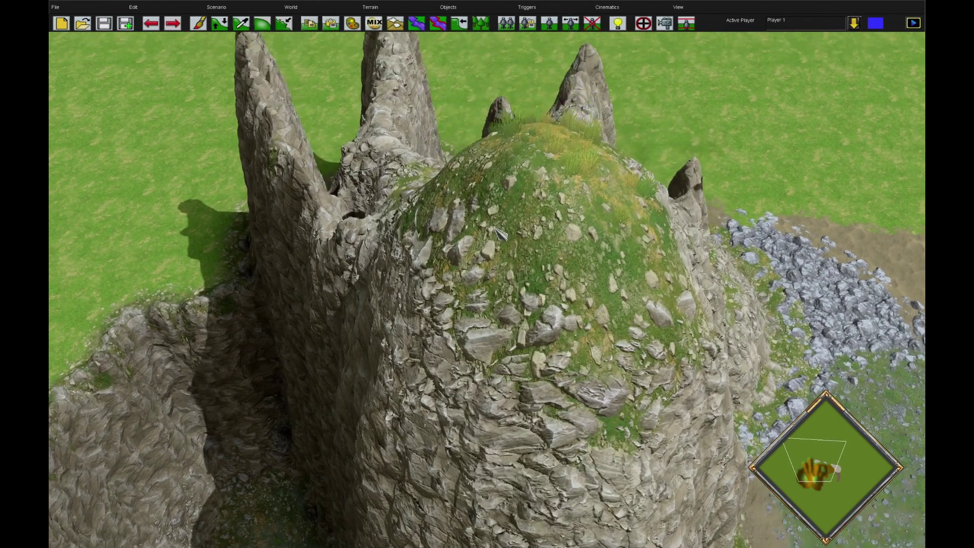
key(Down)
key(Left)
key(Right)
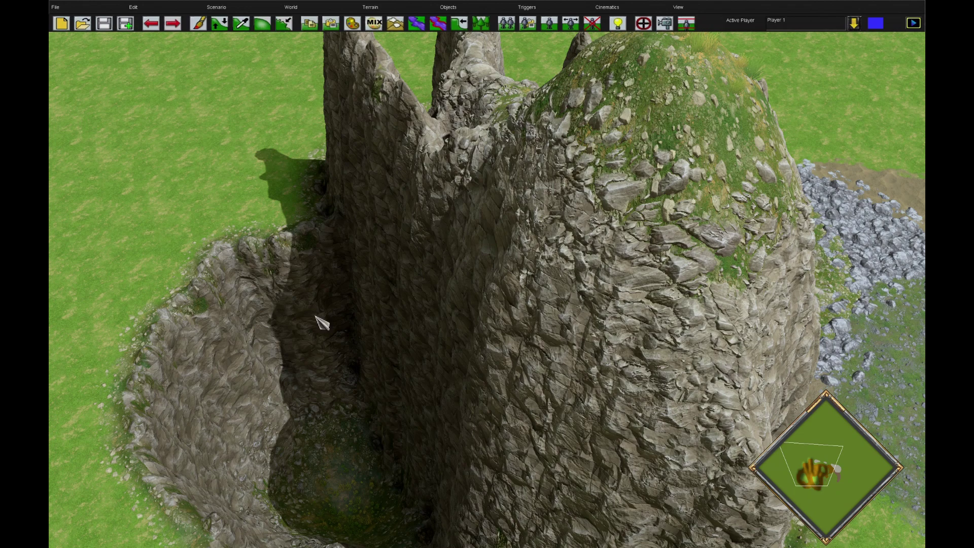
key(Down)
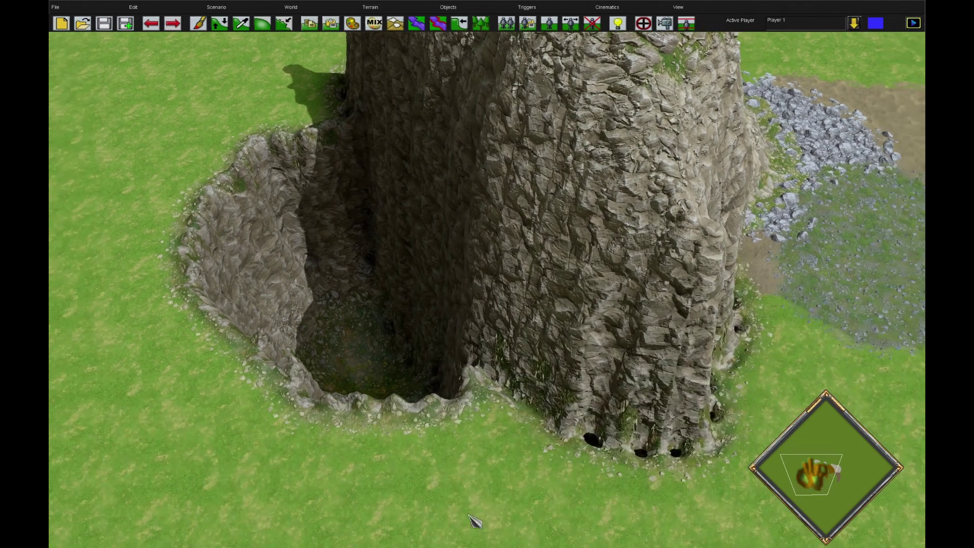
key(Up)
key(Right)
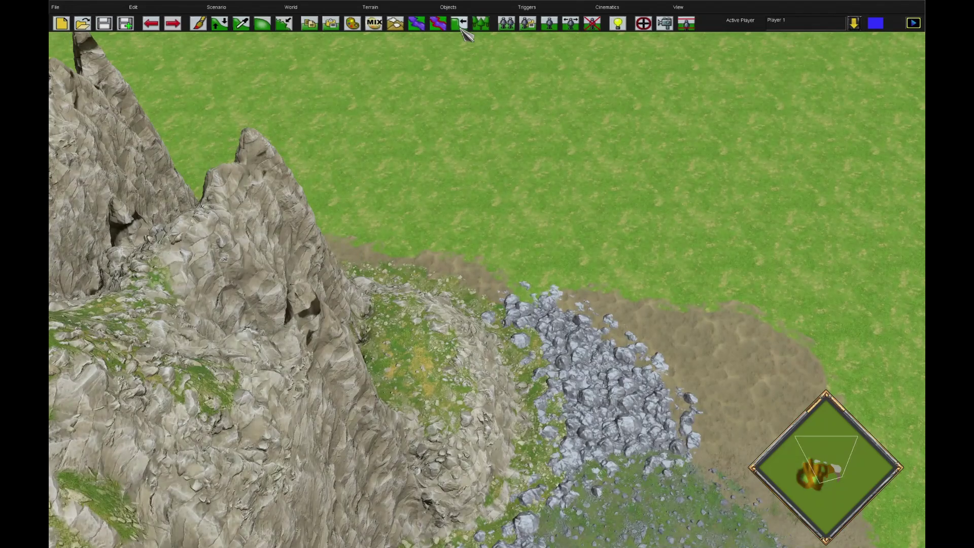
- With Egypt Sand cliffs and Use Second Edge Layer enabled, paint a flat C-shaped band at height 4 and a plateau about 18 high over it
click(460, 24)
key(Right)
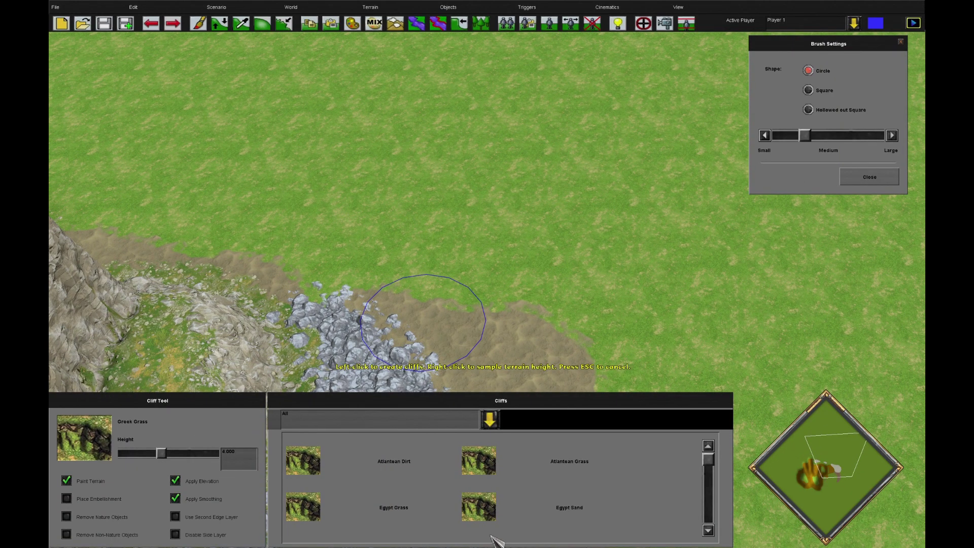
click(212, 517)
mouse_move(369, 106)
mouse_down()
mouse_move(291, 139)
mouse_move(229, 210)
mouse_up()
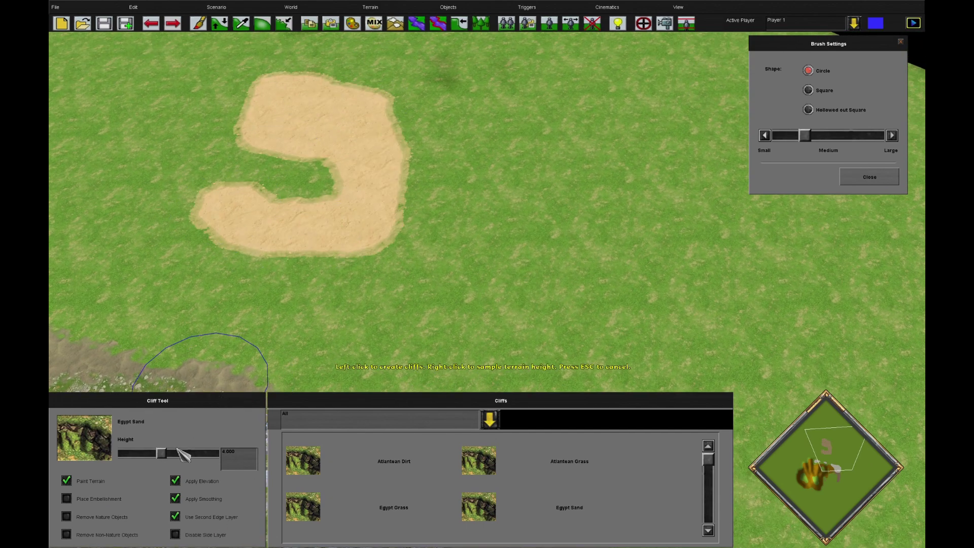
mouse_move(324, 234)
mouse_down()
mouse_move(375, 127)
mouse_move(342, 192)
mouse_move(409, 209)
mouse_up()
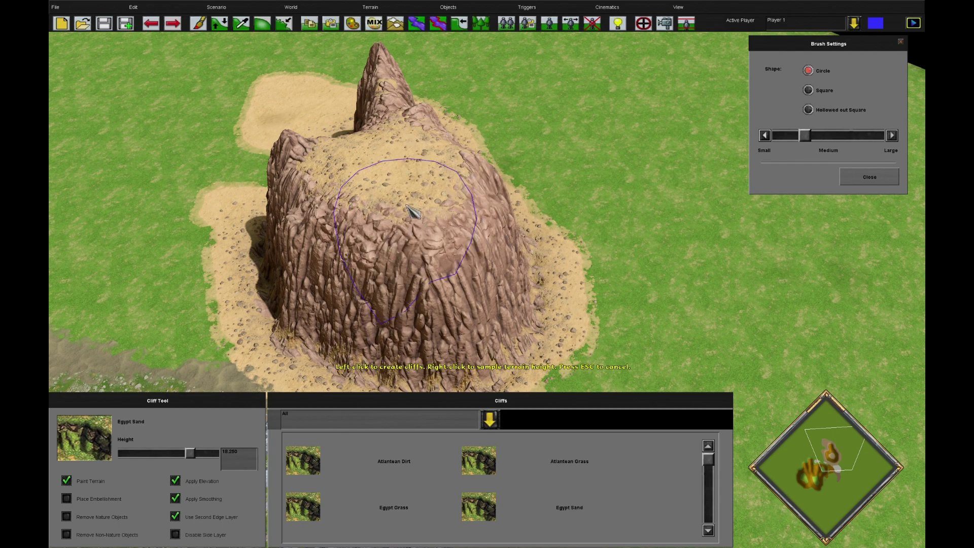
- Disable Apply Smoothing and paint a long, jagged Egypt Sand cliff beside the smooth sand plateau
click(174, 500)
key(Left)
mouse_move(142, 71)
mouse_down()
mouse_move(174, 162)
mouse_move(218, 141)
mouse_move(196, 172)
mouse_move(223, 201)
mouse_move(135, 169)
mouse_up()
key(Up)
key(Left)
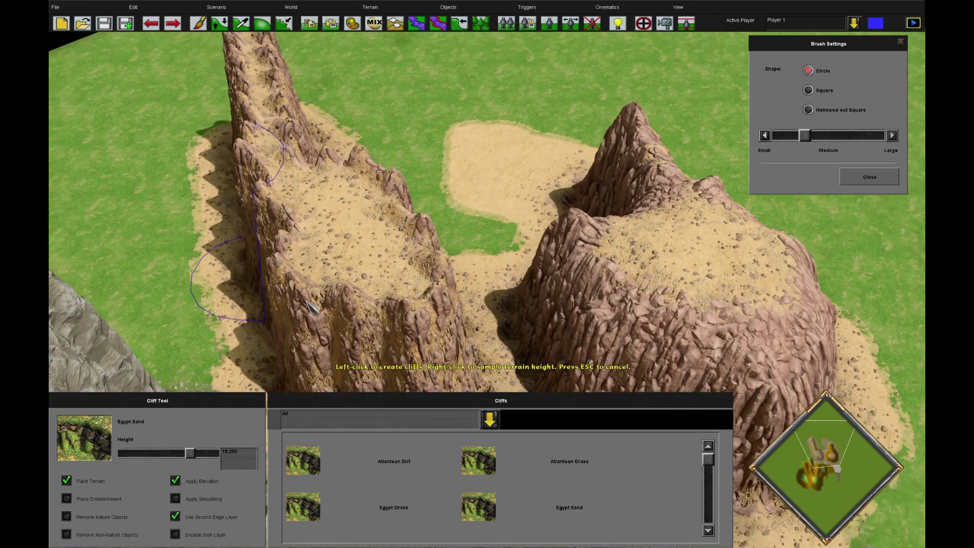
- Re-enable Apply Smoothing, enable Place Embellishment, and paint a tall Egypt Sand cliff near the rocky patch with a lower ledge beside it
mouse_move(756, 547)
mouse_move(924, 314)
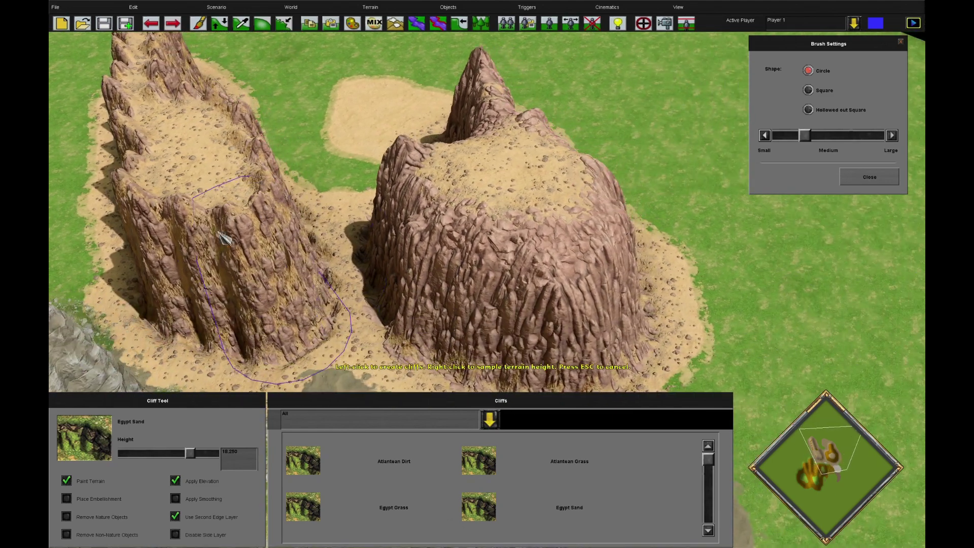
mouse_move(924, 547)
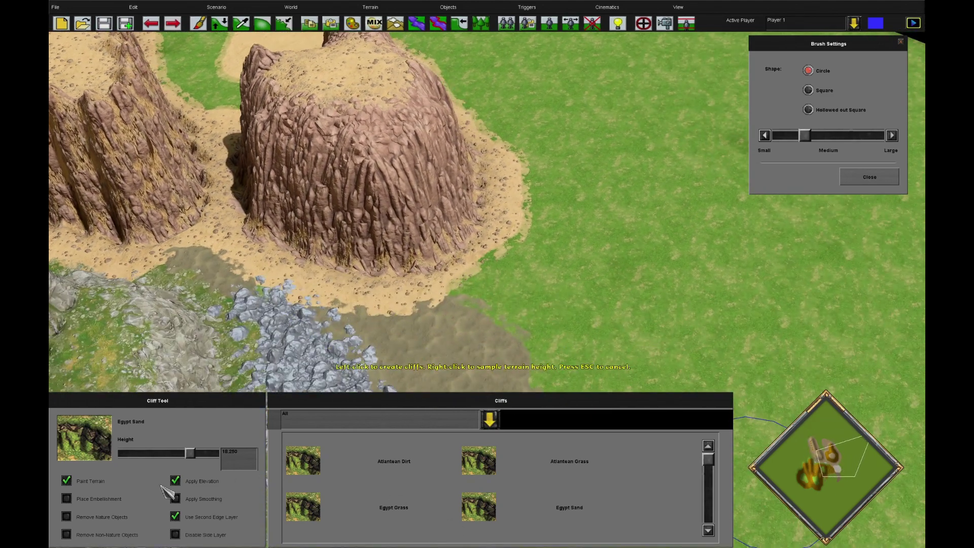
key(Up)
key(Left)
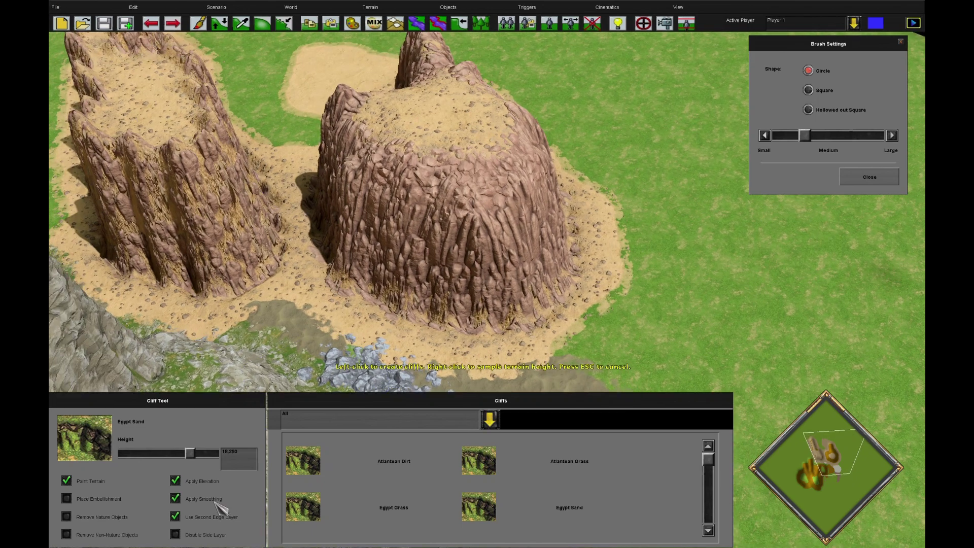
key(Right)
key(Down)
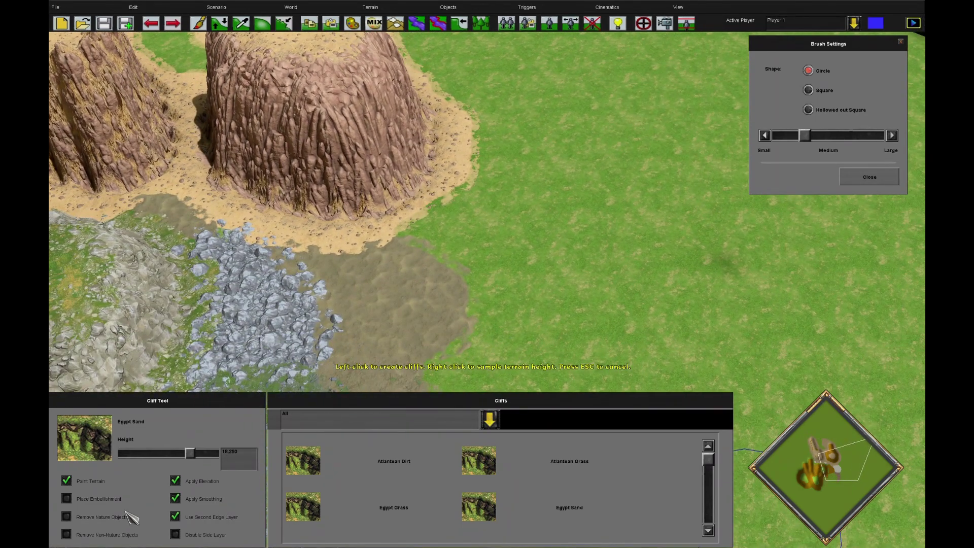
mouse_move(436, 215)
mouse_down()
mouse_move(482, 243)
mouse_move(449, 234)
mouse_move(503, 207)
mouse_move(609, 198)
mouse_move(584, 102)
mouse_move(634, 101)
mouse_move(499, 97)
mouse_move(466, 71)
mouse_up()
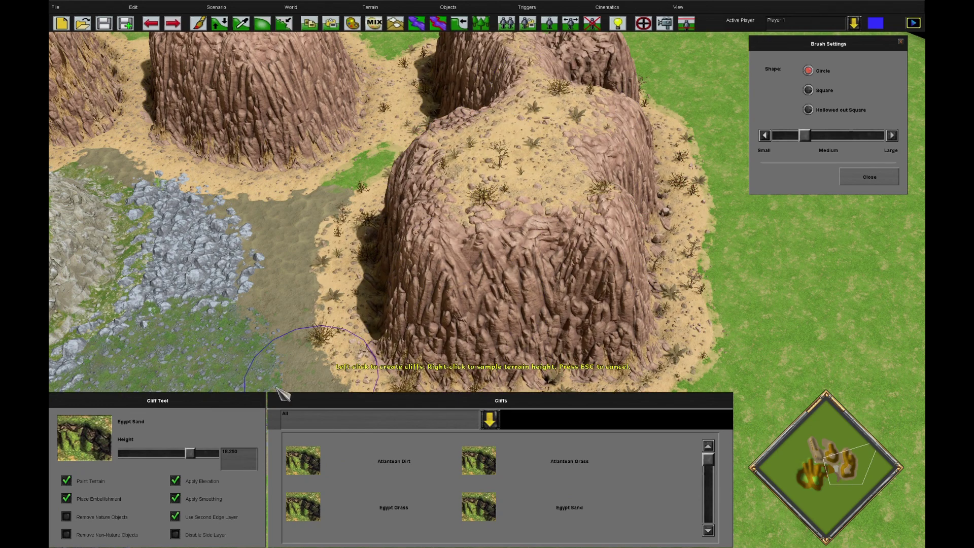
drag(349, 310, 340, 294)
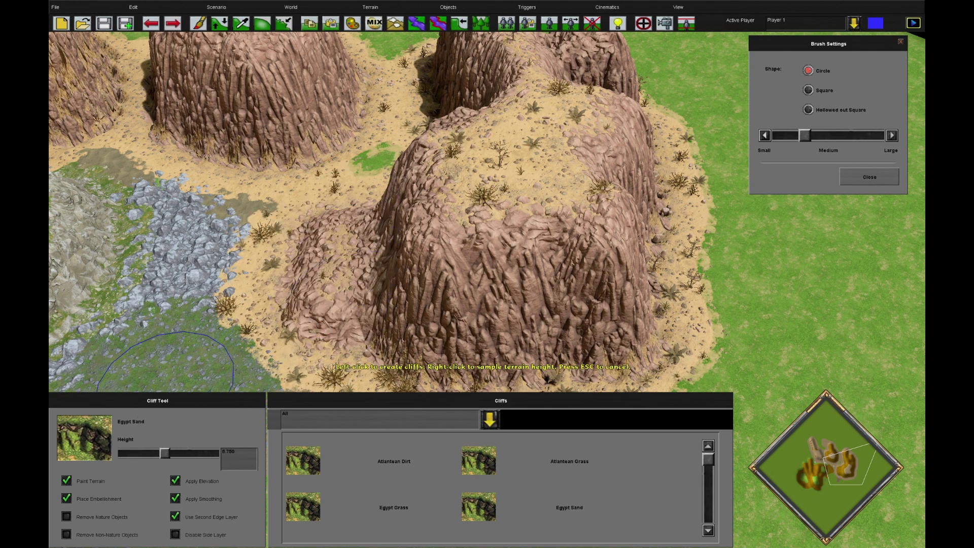
- Extend the tall Egypt Sand cliff toward the foreground with a low side ledge and sections about 17.8 and 12.3 high
mouse_move(606, 300)
mouse_down()
mouse_move(635, 283)
mouse_move(664, 231)
mouse_up()
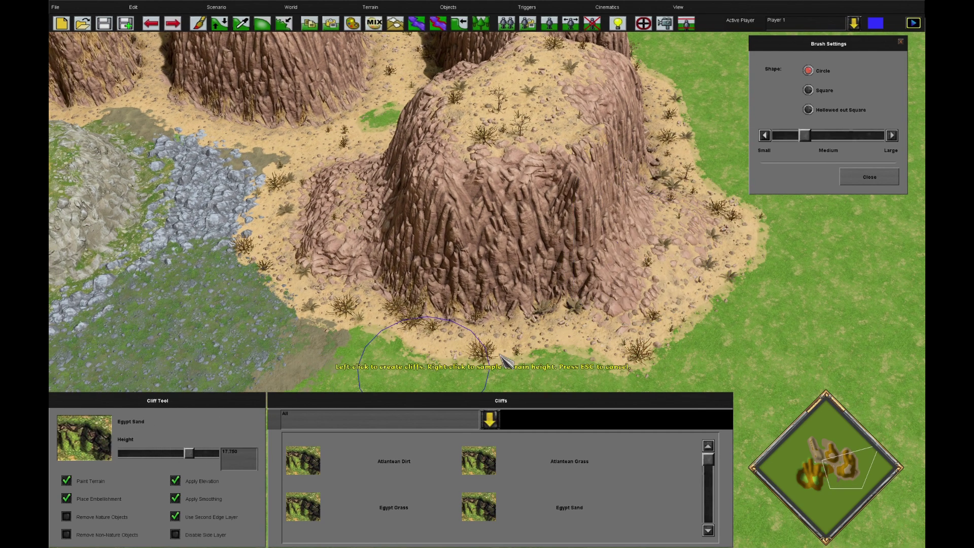
mouse_move(500, 355)
mouse_down()
mouse_move(522, 304)
mouse_move(573, 251)
mouse_move(558, 282)
mouse_up()
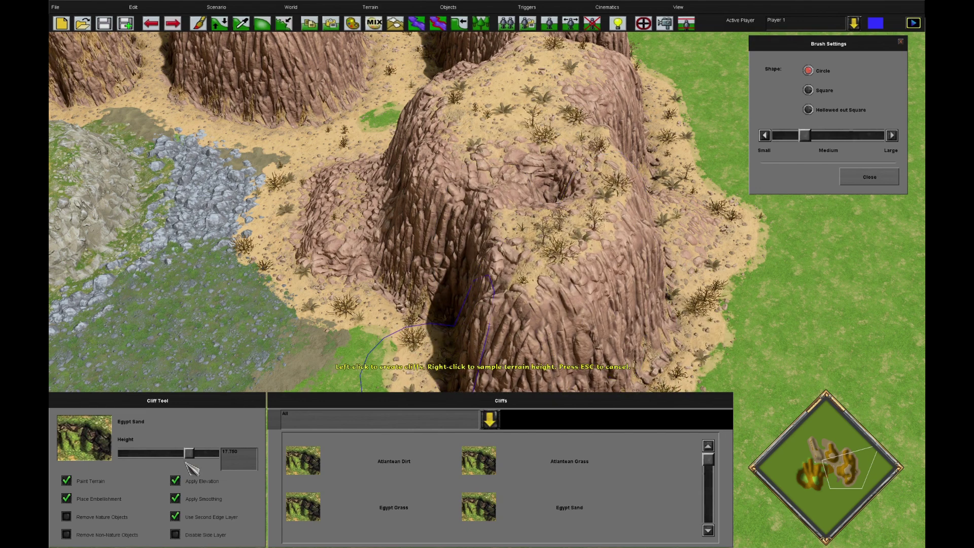
mouse_move(386, 350)
mouse_down()
mouse_move(435, 306)
mouse_move(400, 248)
mouse_up()
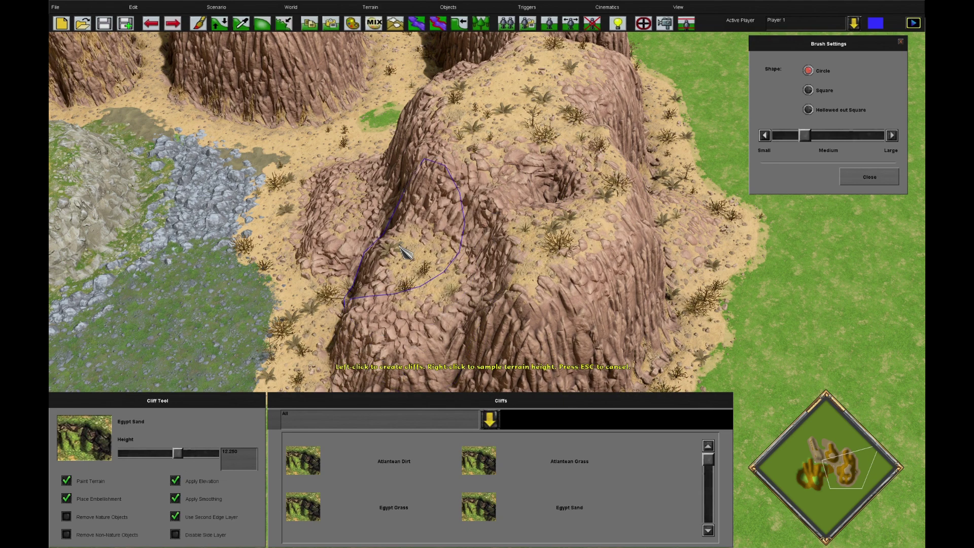
- Smooth the pitted top and front of the Egypt Sand cliff, and roughen the ground around its base
click(284, 23)
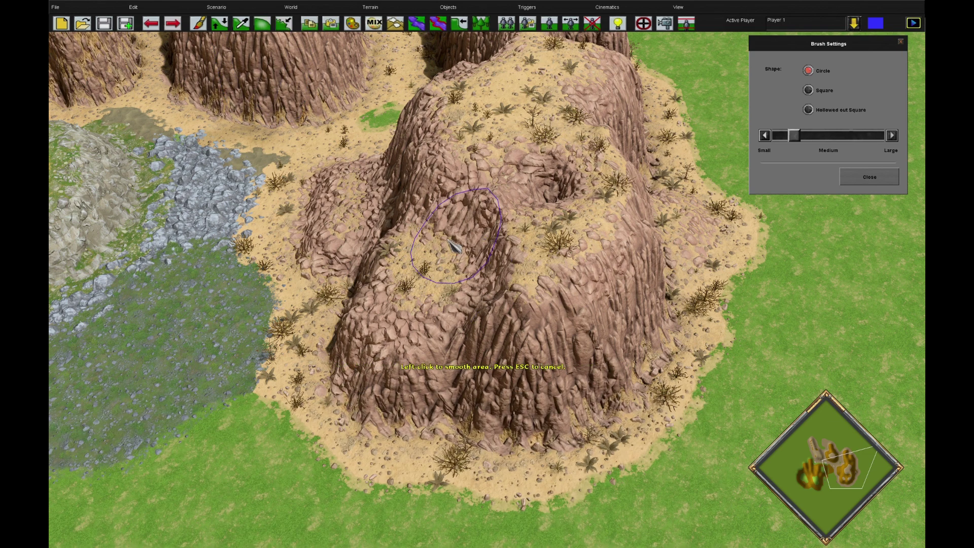
mouse_move(459, 252)
mouse_down()
mouse_move(475, 218)
mouse_move(554, 184)
mouse_move(537, 178)
mouse_move(467, 195)
mouse_move(457, 284)
mouse_move(507, 348)
mouse_move(539, 369)
mouse_move(593, 349)
mouse_move(614, 324)
mouse_up()
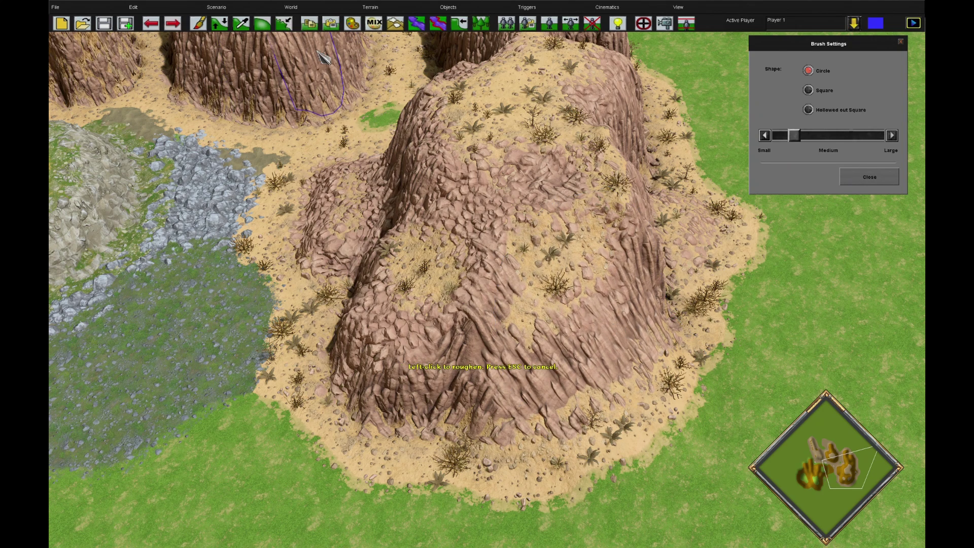
mouse_move(325, 310)
mouse_down()
mouse_move(315, 299)
mouse_move(329, 397)
mouse_move(440, 202)
mouse_move(539, 181)
mouse_move(513, 385)
mouse_move(626, 465)
mouse_move(526, 404)
mouse_move(700, 431)
mouse_move(761, 355)
mouse_move(750, 330)
mouse_move(649, 525)
mouse_move(213, 355)
mouse_move(304, 456)
mouse_move(355, 482)
mouse_move(461, 434)
mouse_up()
key(Down)
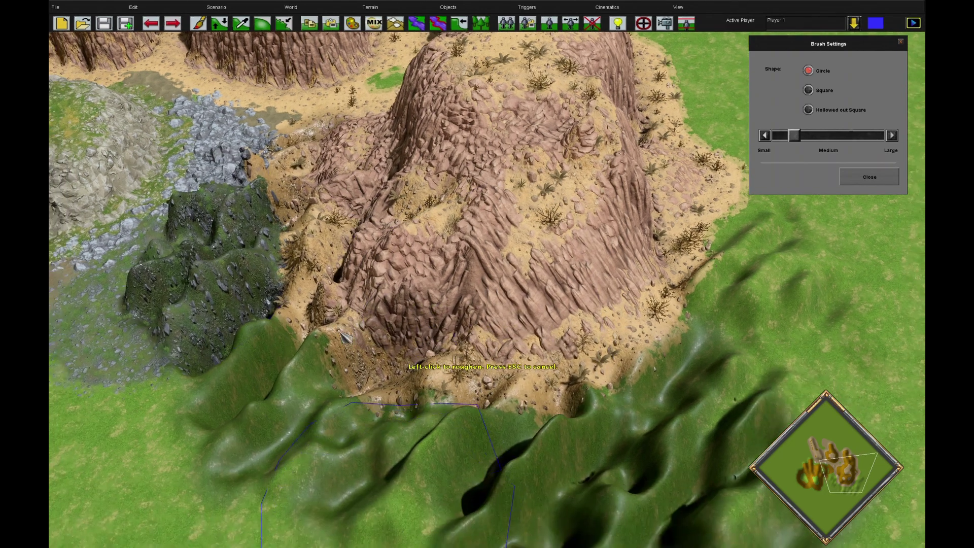
- Smooth the roughened ground around the sand cliff's base with a medium-size circular brush
click(263, 24)
key(Down)
mouse_move(630, 409)
mouse_down()
mouse_move(631, 315)
mouse_move(525, 368)
mouse_move(218, 243)
mouse_move(311, 307)
mouse_move(637, 421)
mouse_move(765, 231)
mouse_move(237, 161)
mouse_move(515, 361)
mouse_move(638, 348)
mouse_move(679, 292)
mouse_up()
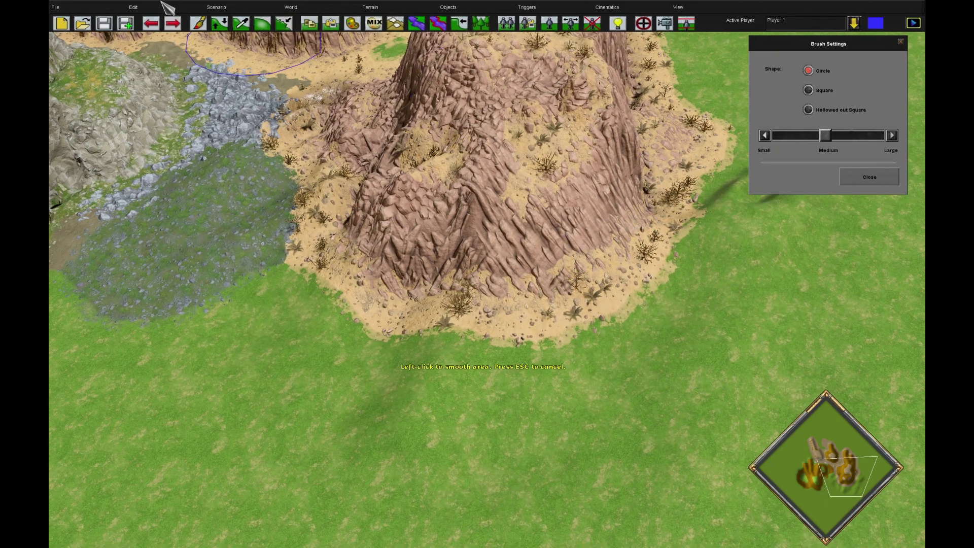
key(Up)
key(Escape)
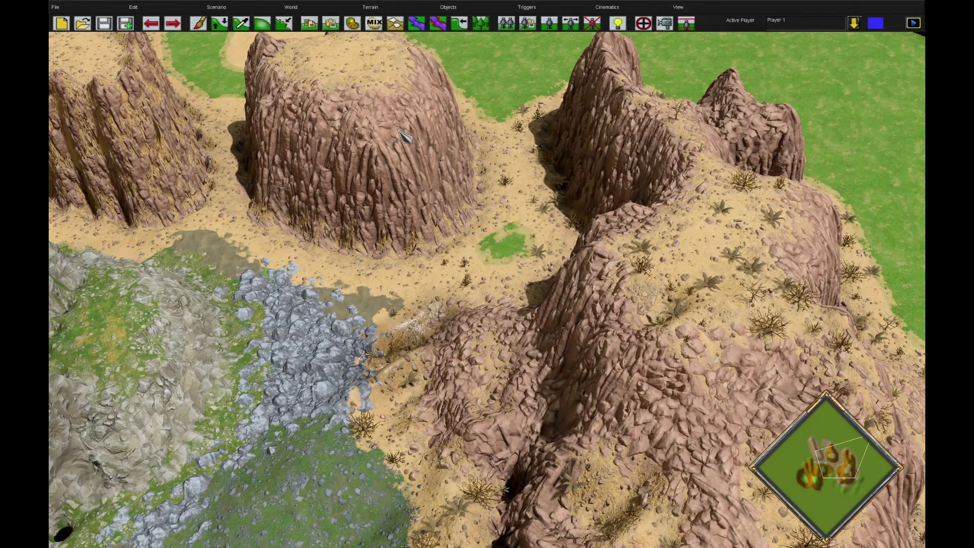
- Dig a large AtlanteanSea lake with a circular brush in the flat grass in front of the grey cliffs
key(Left)
key(Down)
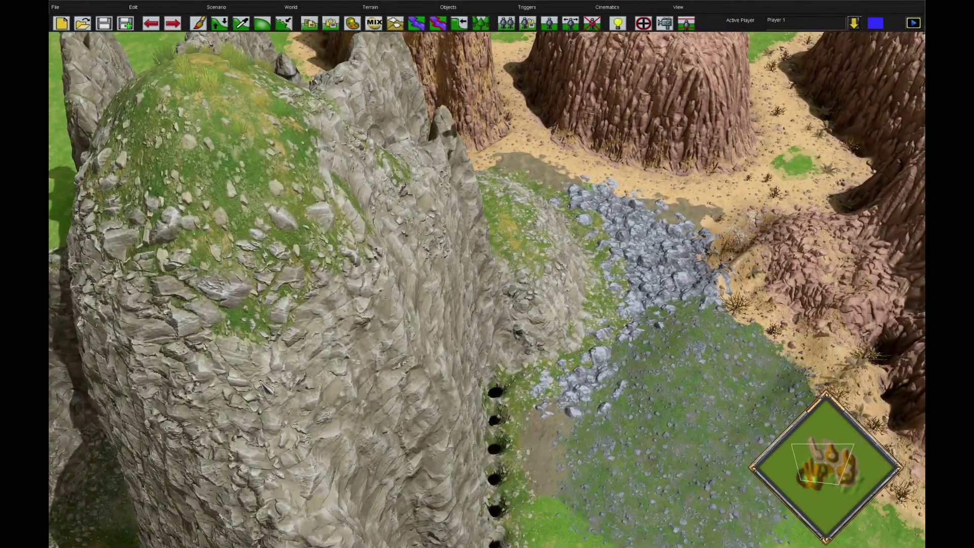
key(Down)
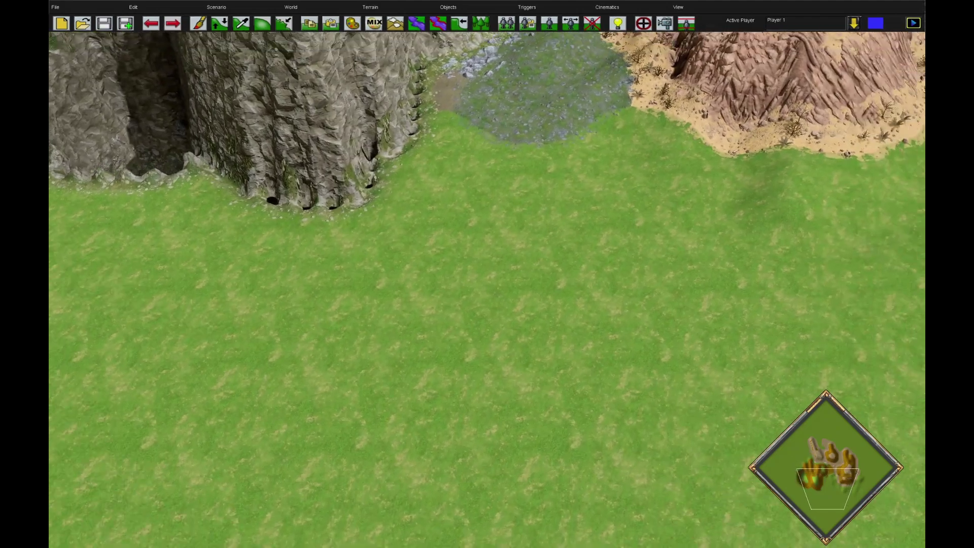
key(Up)
key(Right)
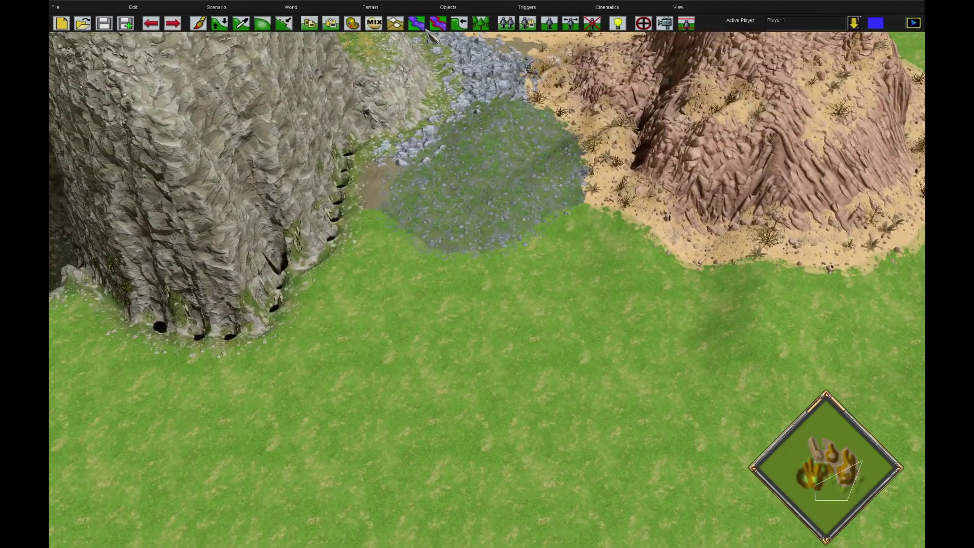
click(424, 26)
key(Down)
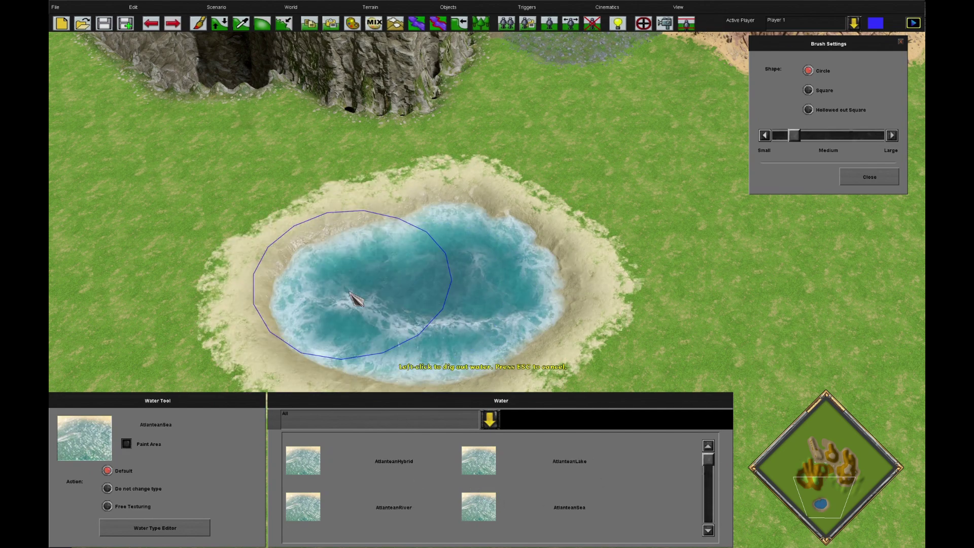
drag(355, 299, 497, 388)
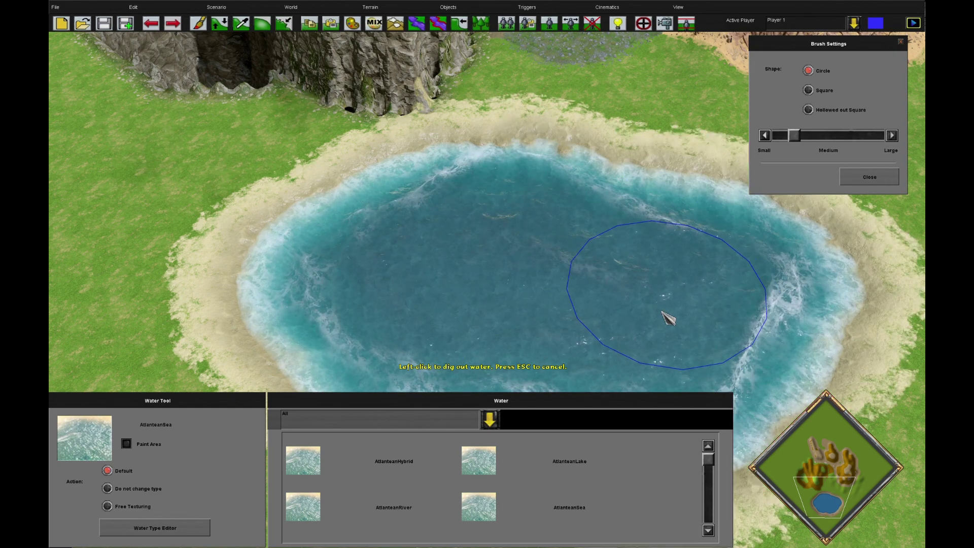
key(Escape)
- Examine the sea lake's waves, deep water and sandy shoreline from close up and farther out
scroll(548, 278, up, 5)
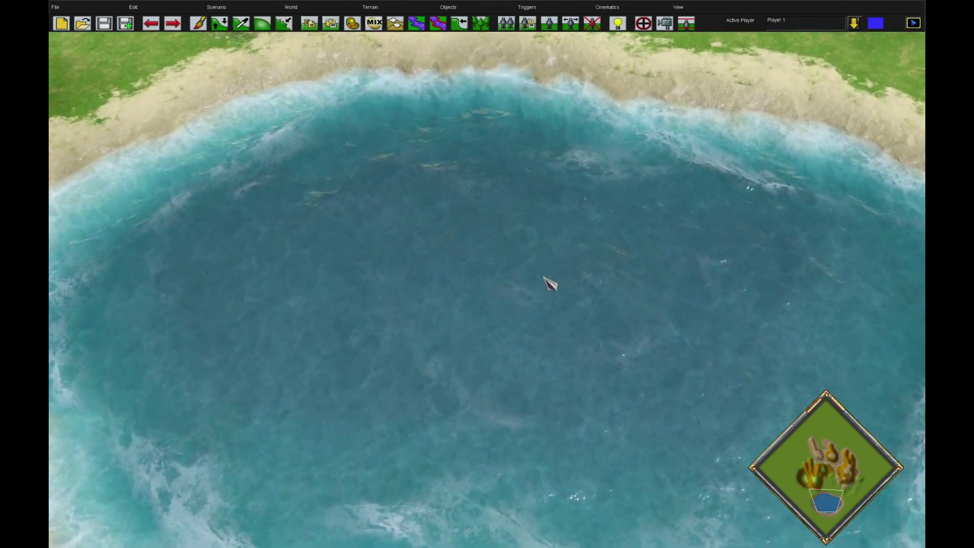
scroll(548, 278, up, 3)
key(Up)
key(Left)
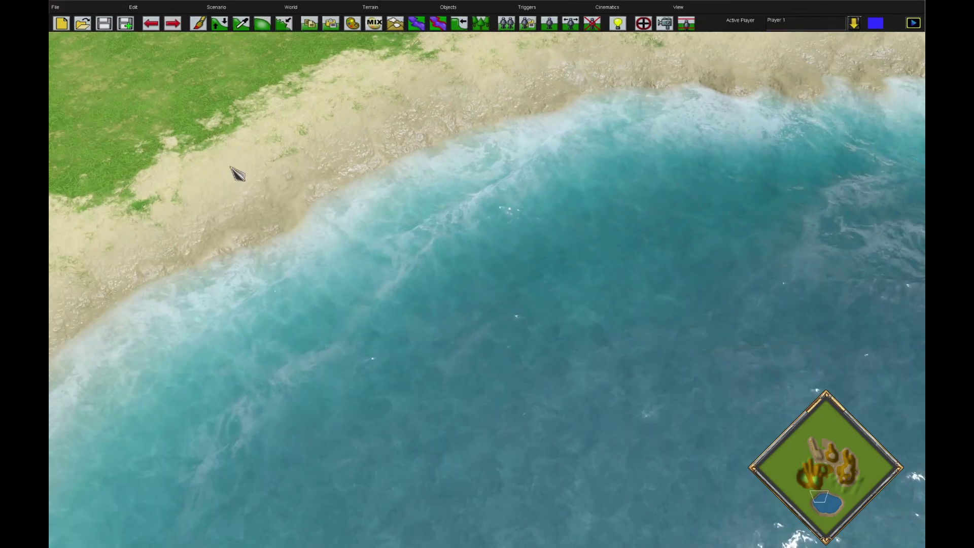
scroll(330, 191, down, 2)
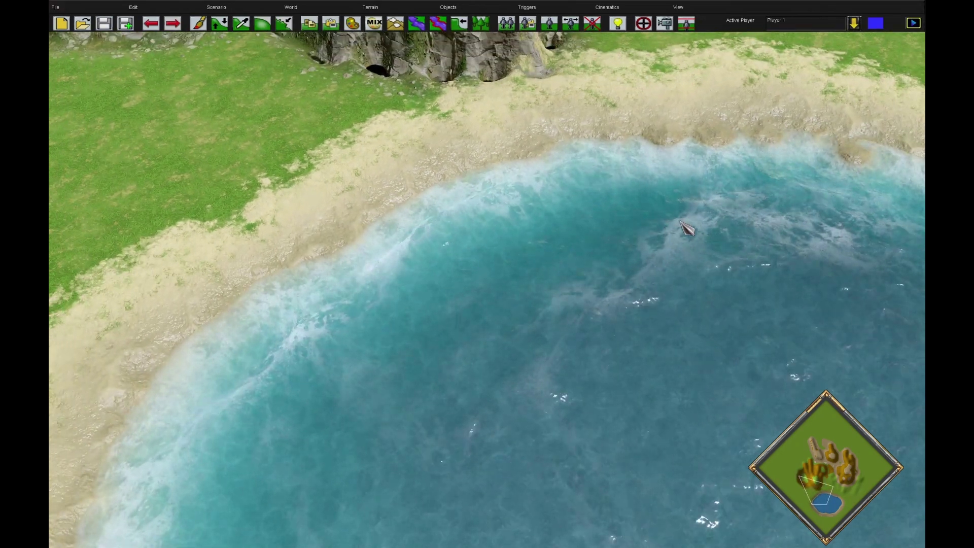
mouse_move(646, 546)
mouse_move(52, 3)
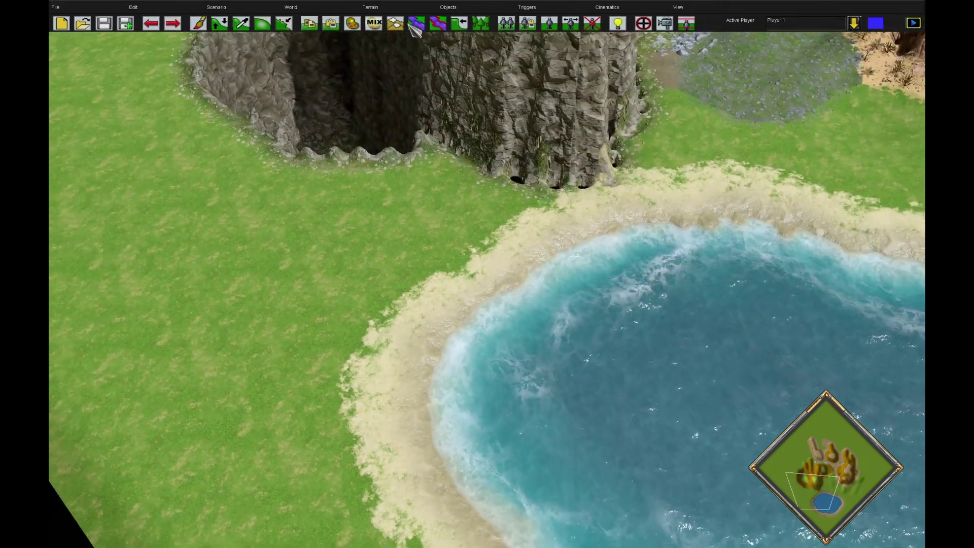
- Dig a curved AtlanteanRiver channel from the sea lake around the outer side of the grey cliffs
click(415, 25)
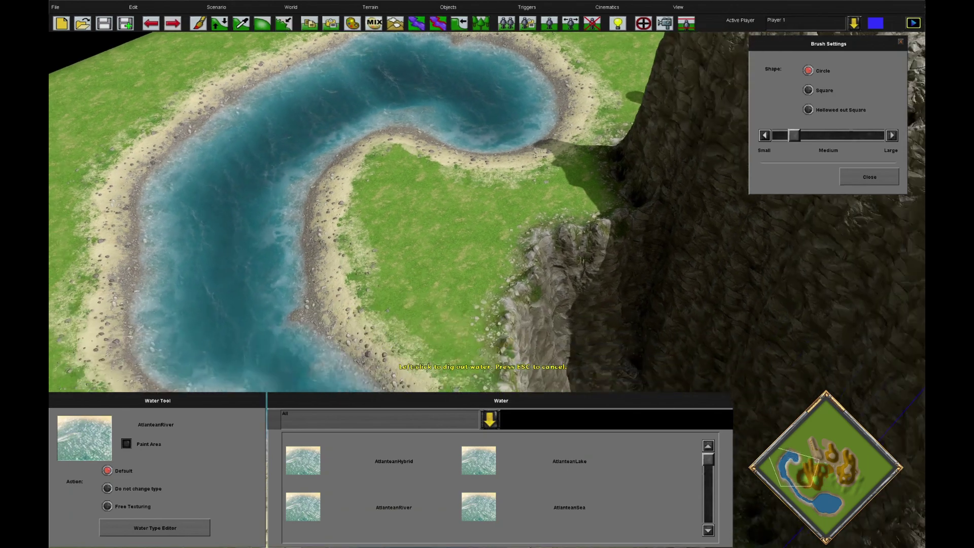
key(Escape)
key(Escape)
- Examine the river's pebbly banks and compare them with the sea lake's shore
scroll(348, 326, up, 4)
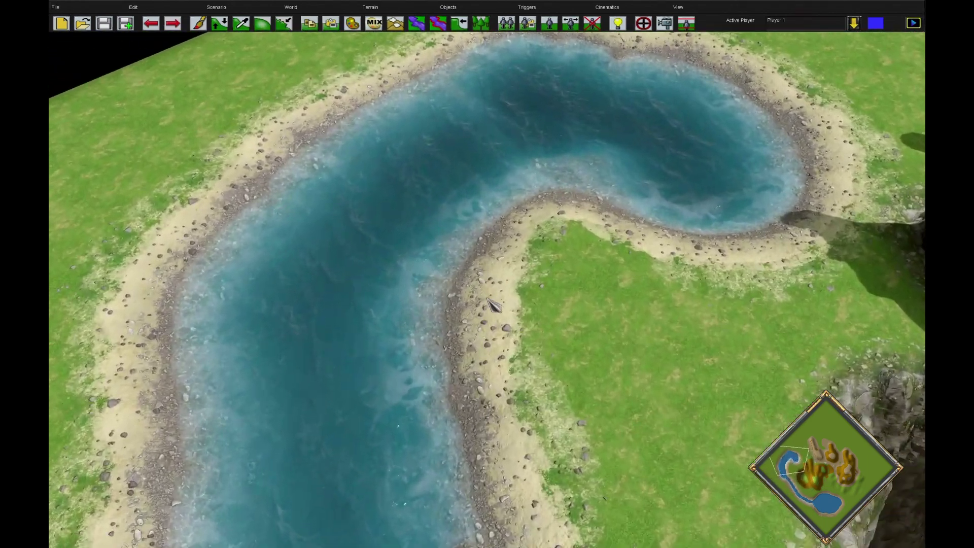
scroll(495, 302, up, 3)
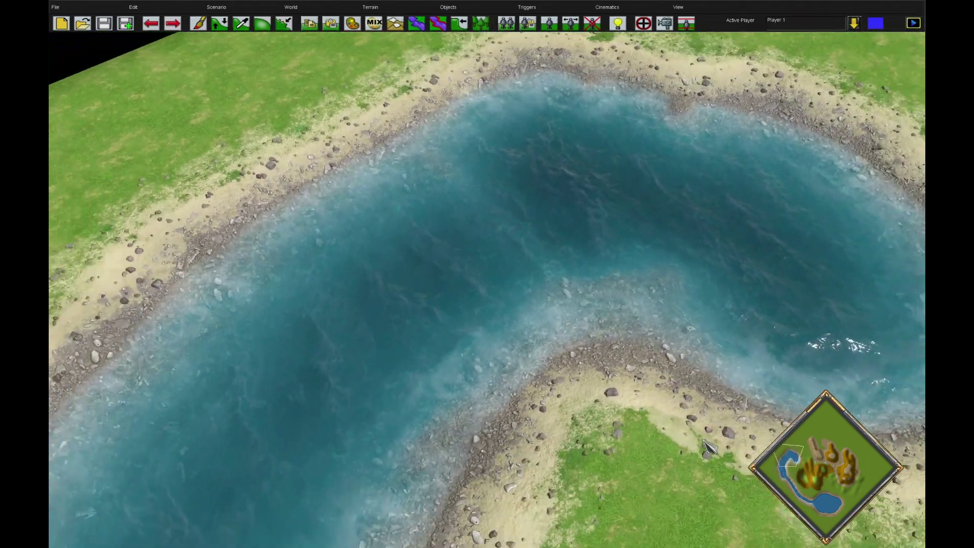
click(816, 500)
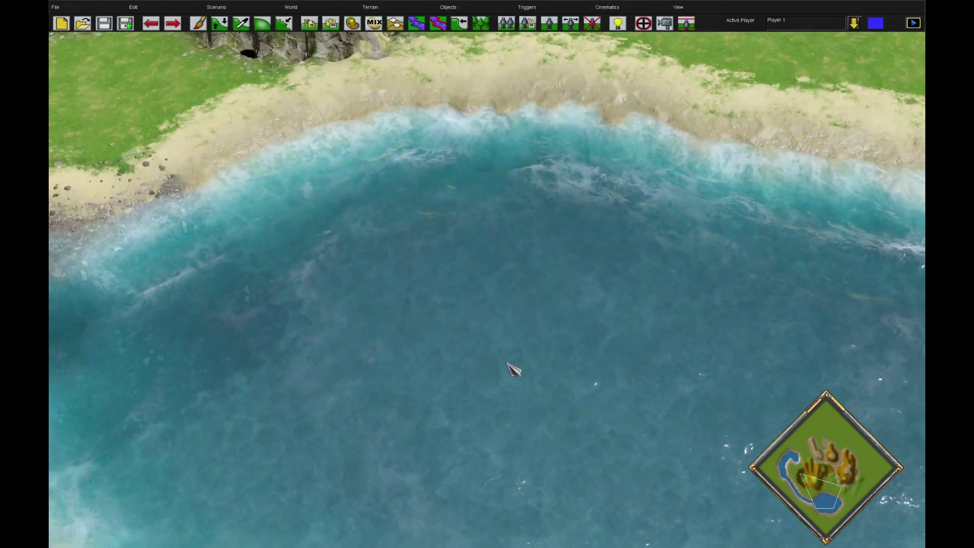
scroll(513, 370, down, 3)
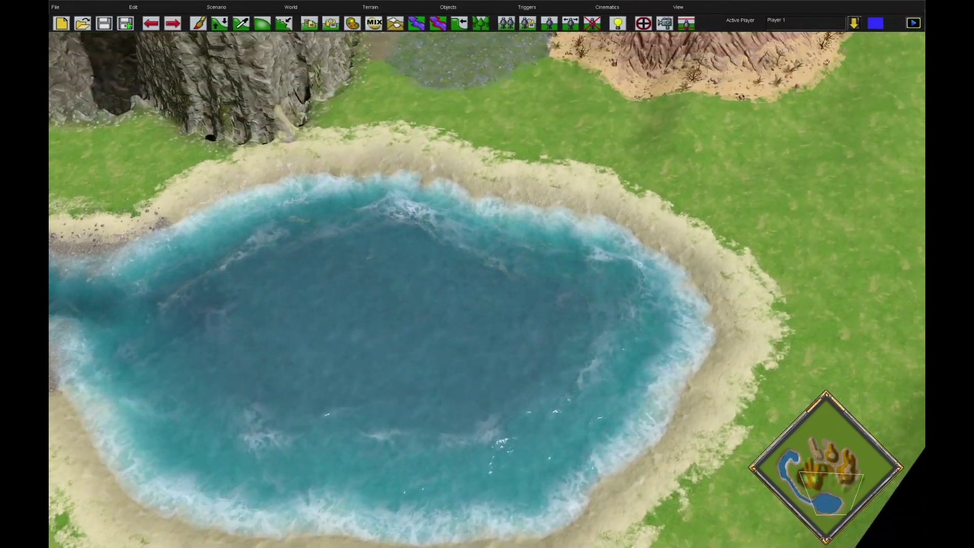
mouse_move(482, 2)
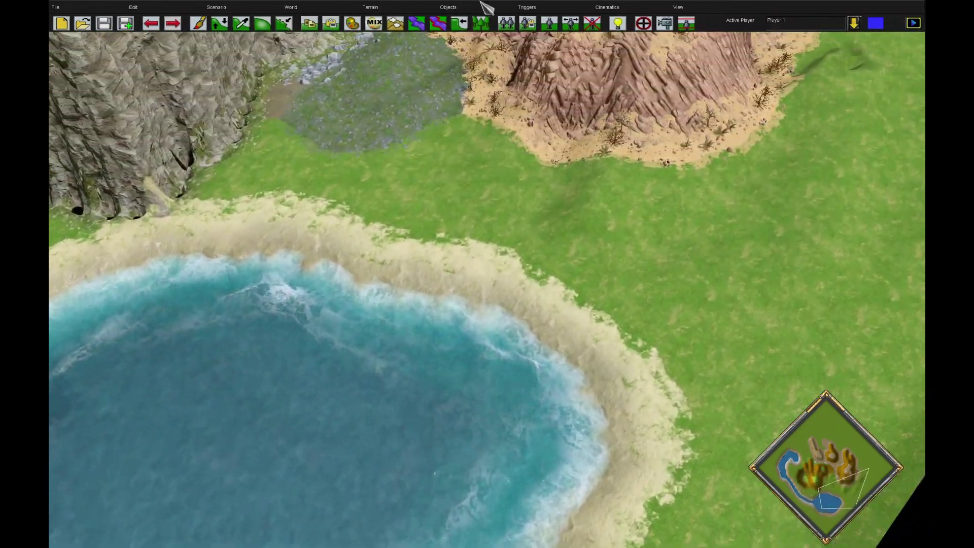
- Dig a small AtlanteanRiver pond in the empty grass near the map's far corner
click(840, 446)
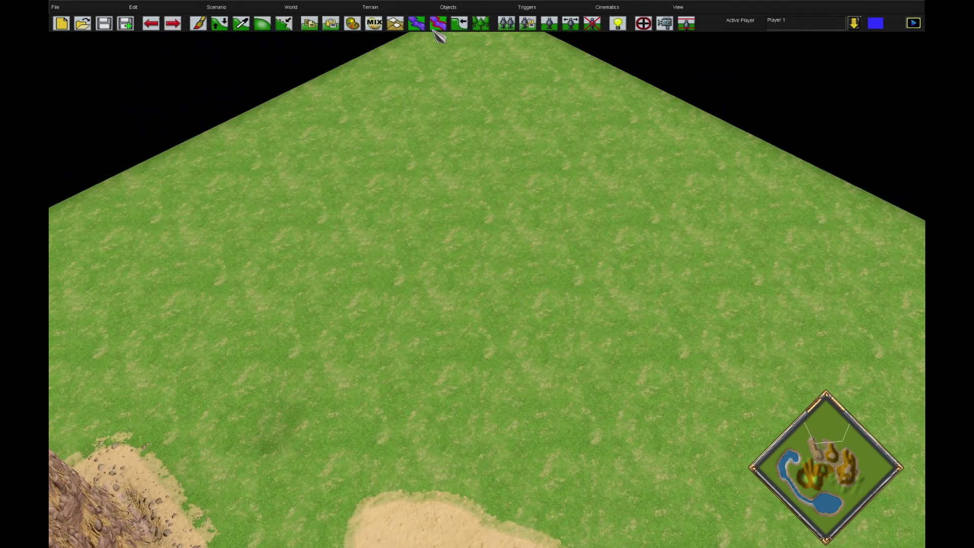
click(417, 24)
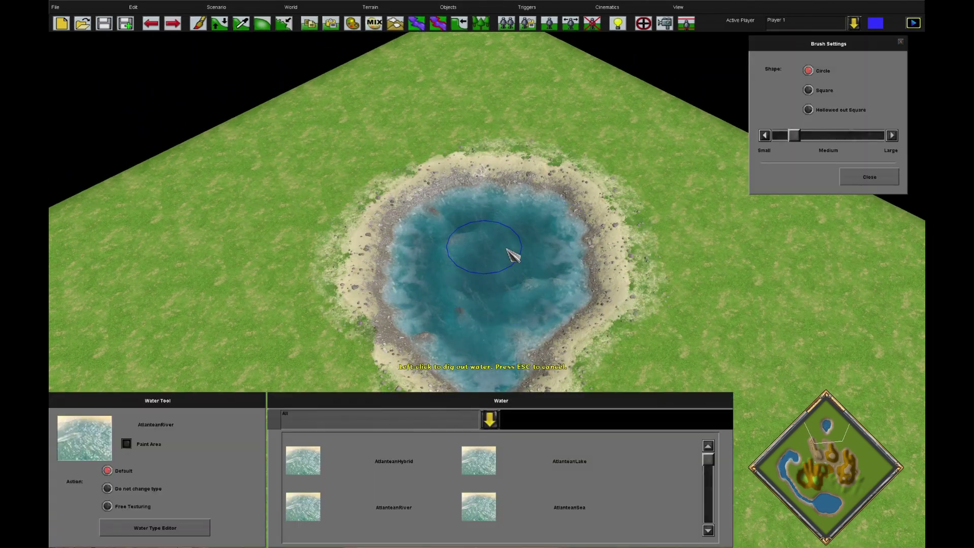
key(Escape)
- Beautify the small pond and update its water type to GreekSeaAegean with Replace Terrain enabled
click(438, 23)
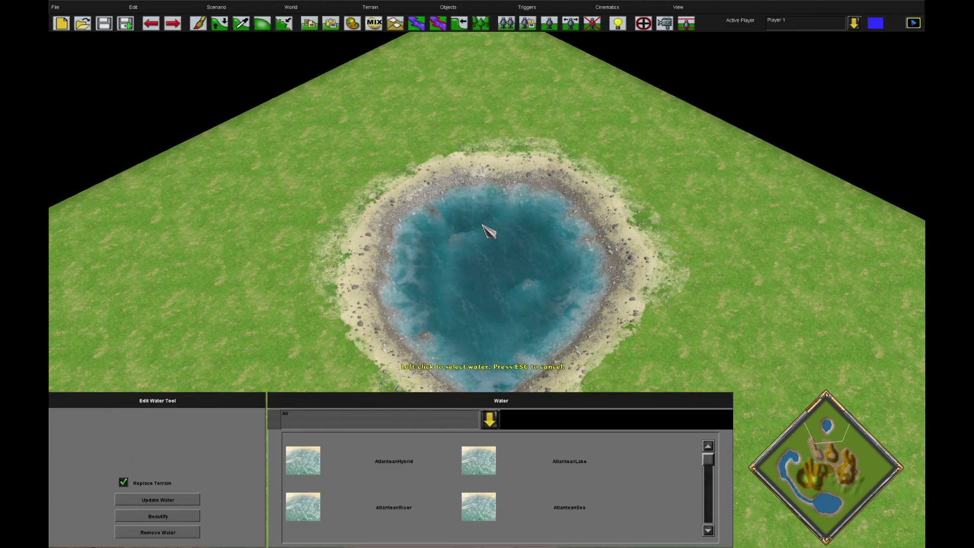
click(449, 259)
click(176, 517)
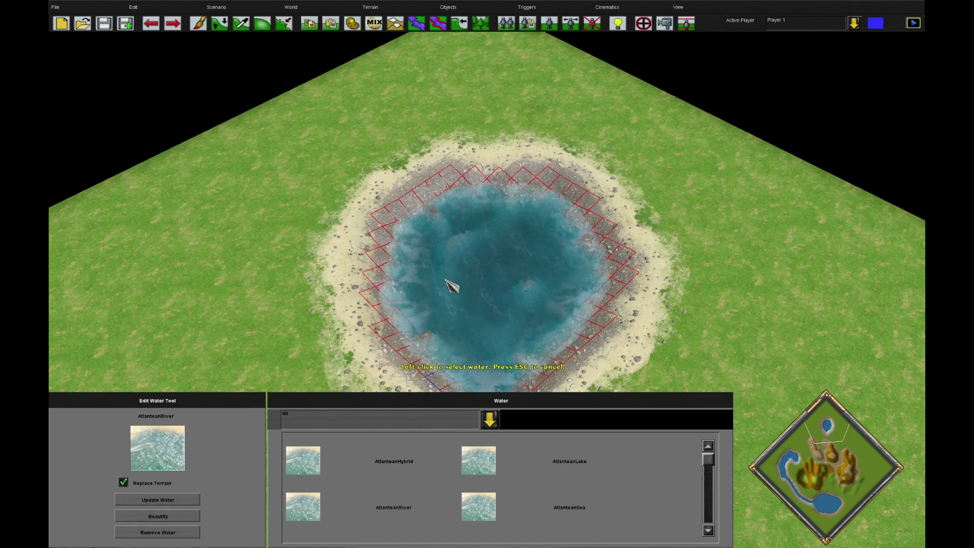
scroll(512, 243, up, 3)
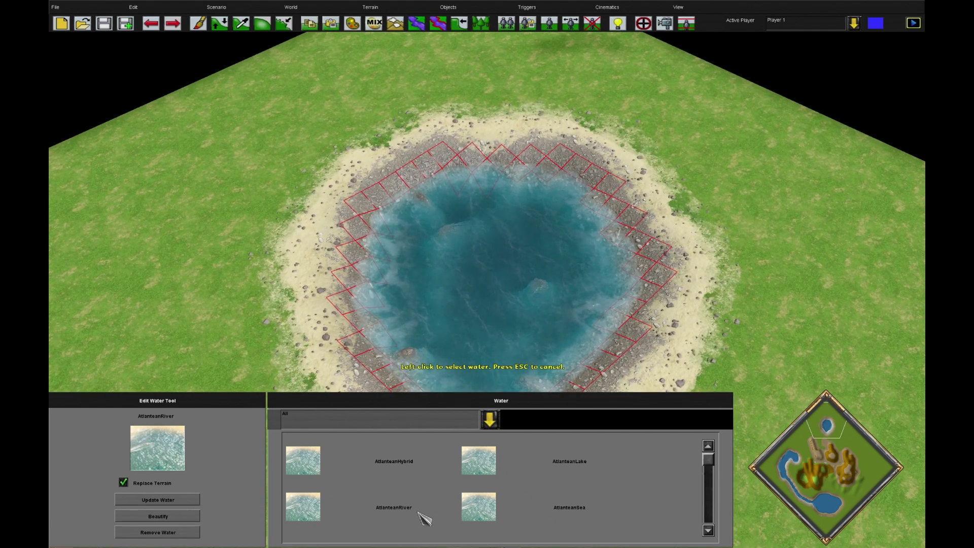
scroll(507, 512, down, 5)
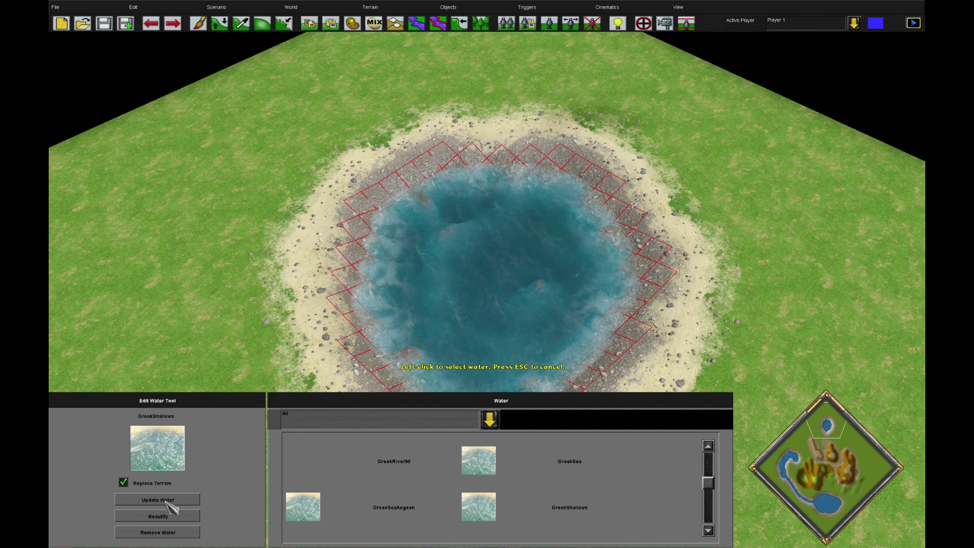
click(303, 506)
click(174, 500)
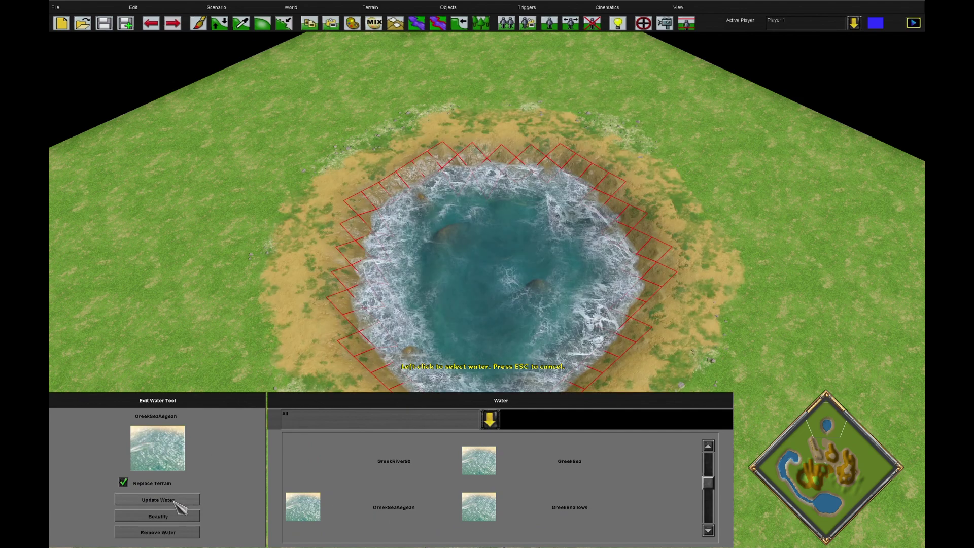
- Remove the pond's water and flatten the remaining pit by painting the sampled elevation over it
click(184, 532)
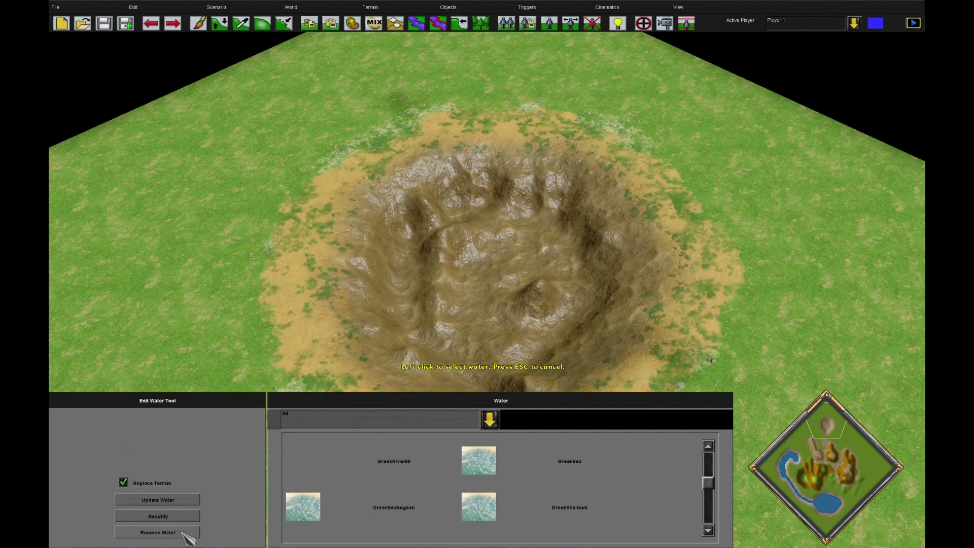
click(254, 28)
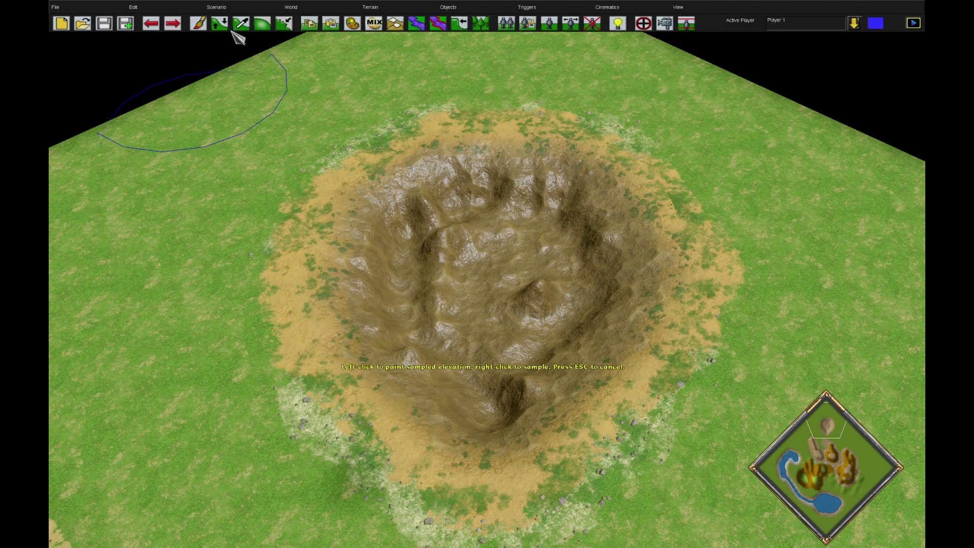
drag(385, 168, 364, 355)
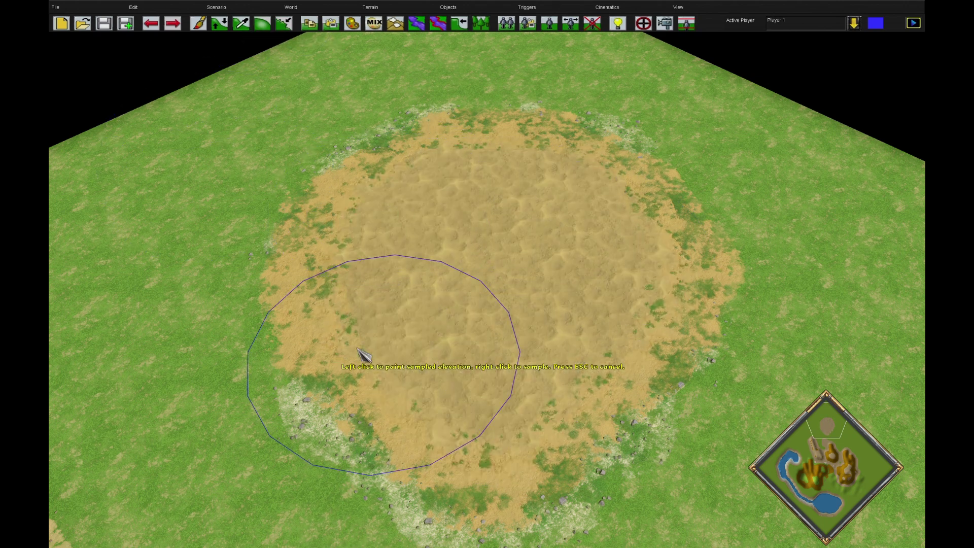
- Dig an EgyptRiverNileShallow pond over the flattened sandy patch with a circular brush and the Default action
click(415, 24)
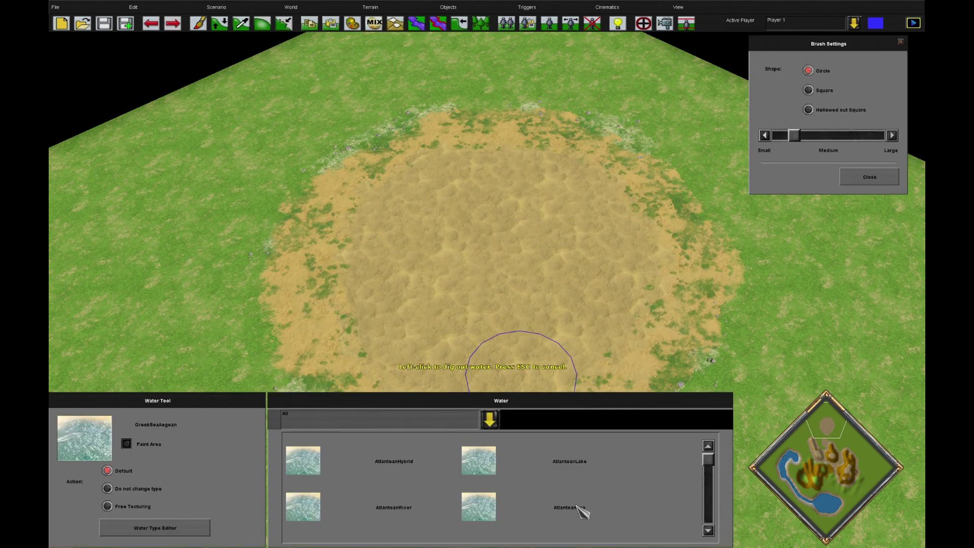
scroll(622, 502, down, 1)
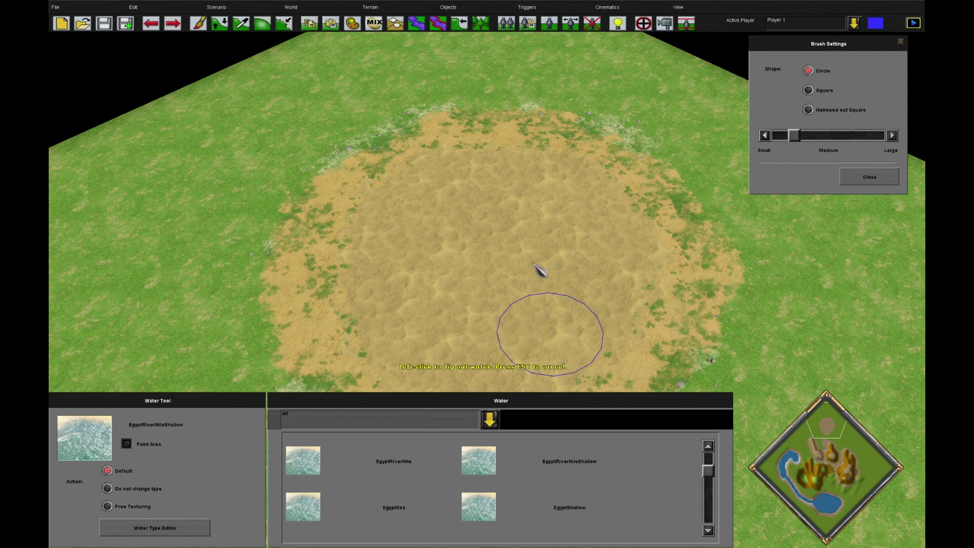
mouse_move(512, 247)
mouse_down()
mouse_move(583, 226)
mouse_move(561, 356)
mouse_move(402, 274)
mouse_move(401, 386)
mouse_up()
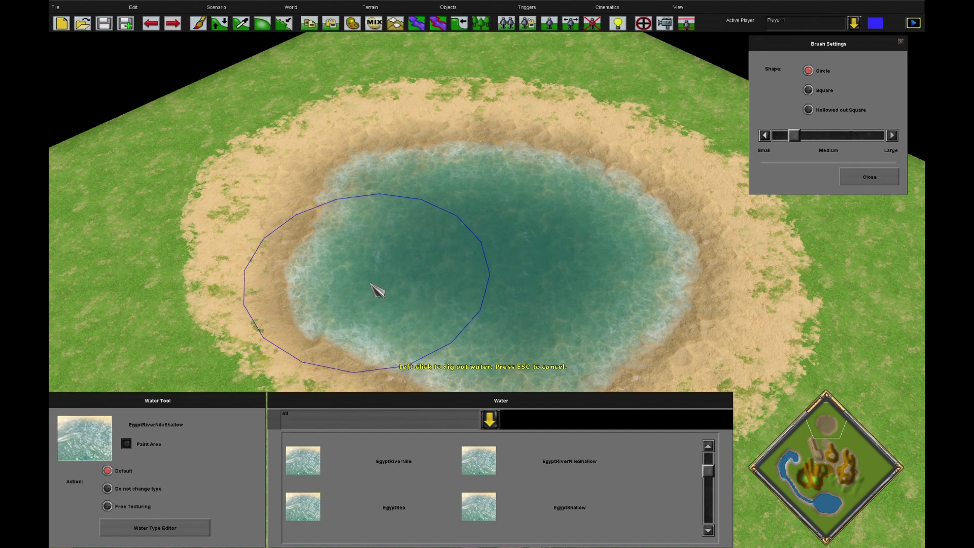
key(Escape)
key(Escape)
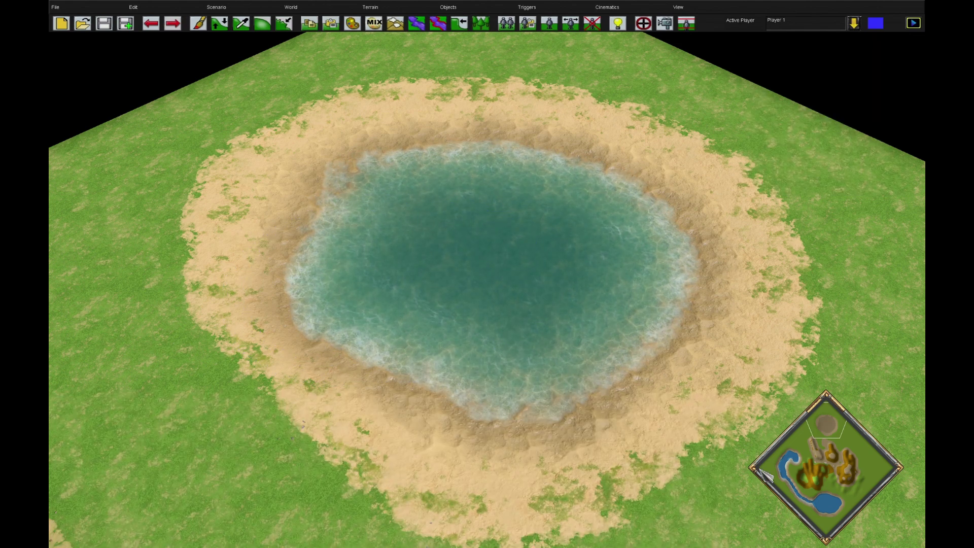
- Paint a dense forest clump on the empty grass beside the rocky hill, with tree and underbrush density at maximum
key(Down)
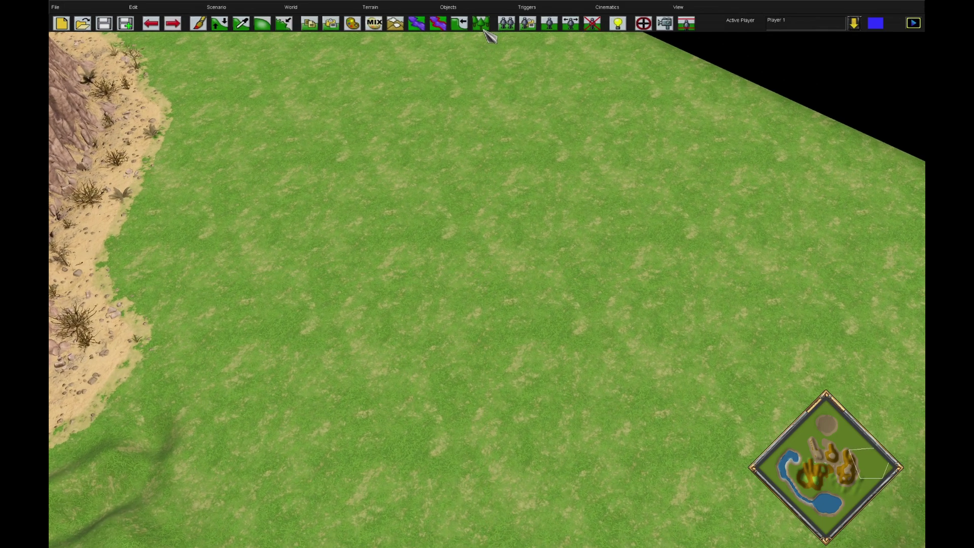
click(487, 31)
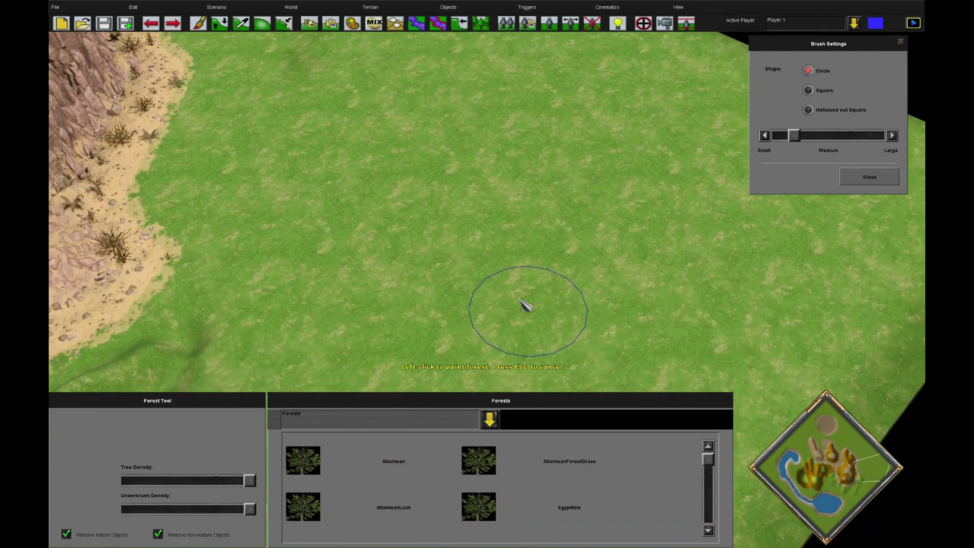
mouse_move(542, 159)
mouse_down()
mouse_move(445, 287)
mouse_move(477, 330)
mouse_up()
scroll(599, 477, down, 3)
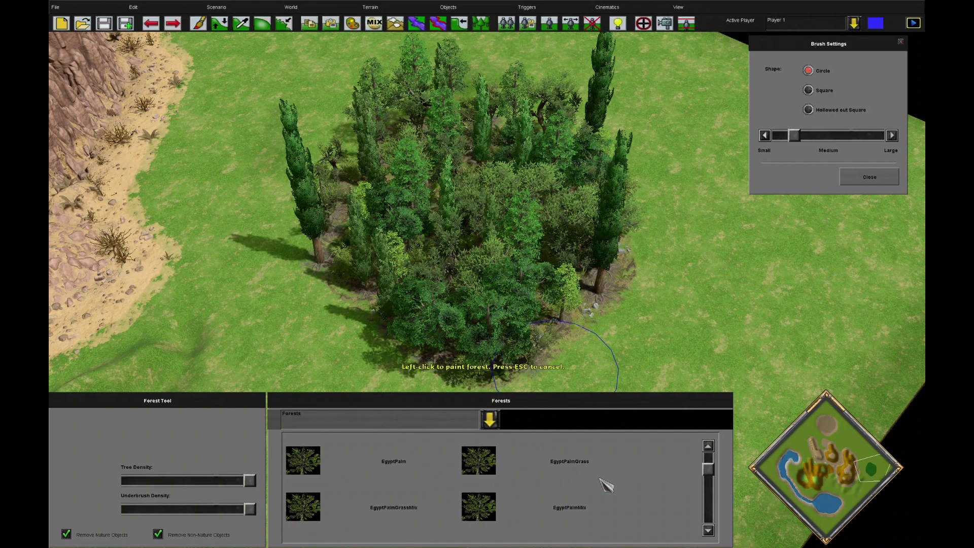
scroll(609, 485, down, 3)
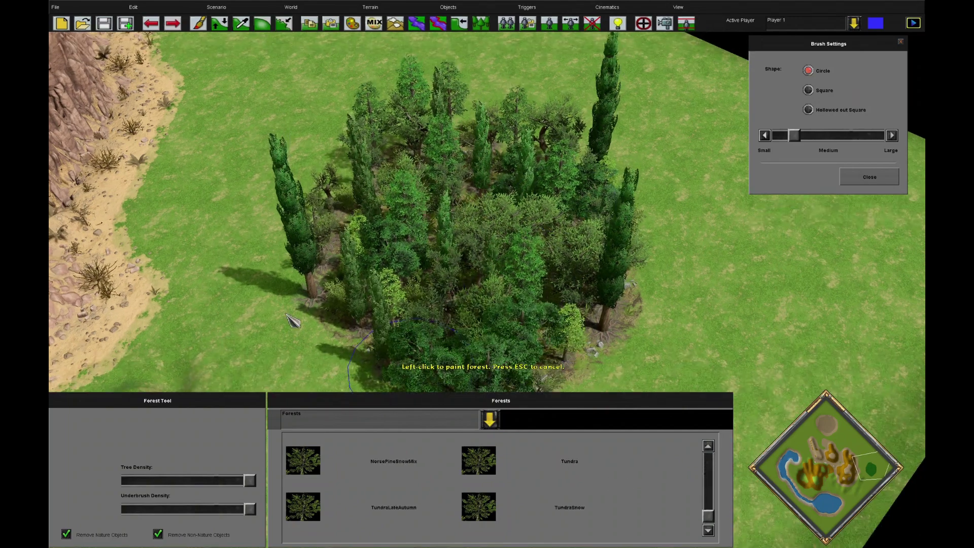
- Extend the forest with a patch of lower tree density, plus a patch with underbrush density also reduced to near minimum
key(Up)
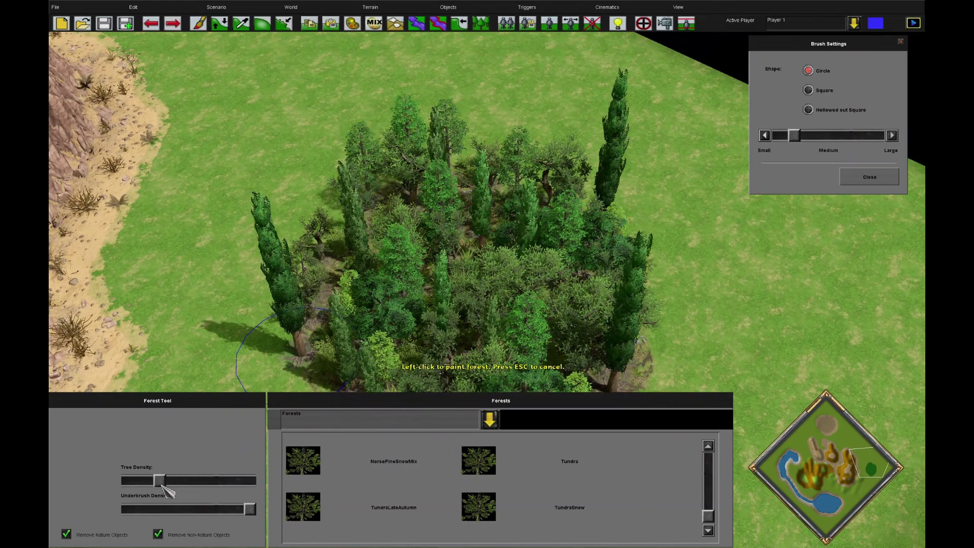
key(Right)
key(Down)
mouse_move(665, 358)
mouse_down()
mouse_move(616, 238)
mouse_move(699, 218)
mouse_move(583, 126)
mouse_up()
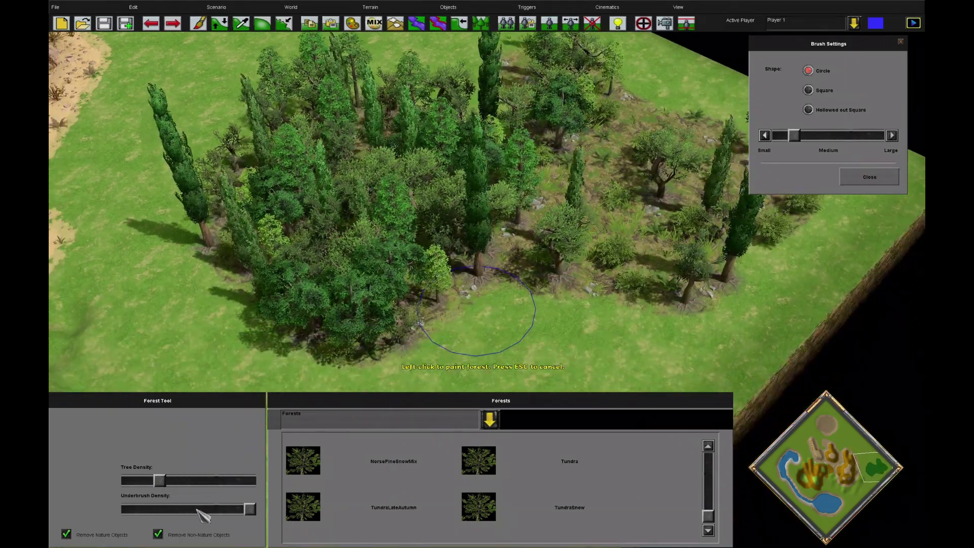
click(143, 508)
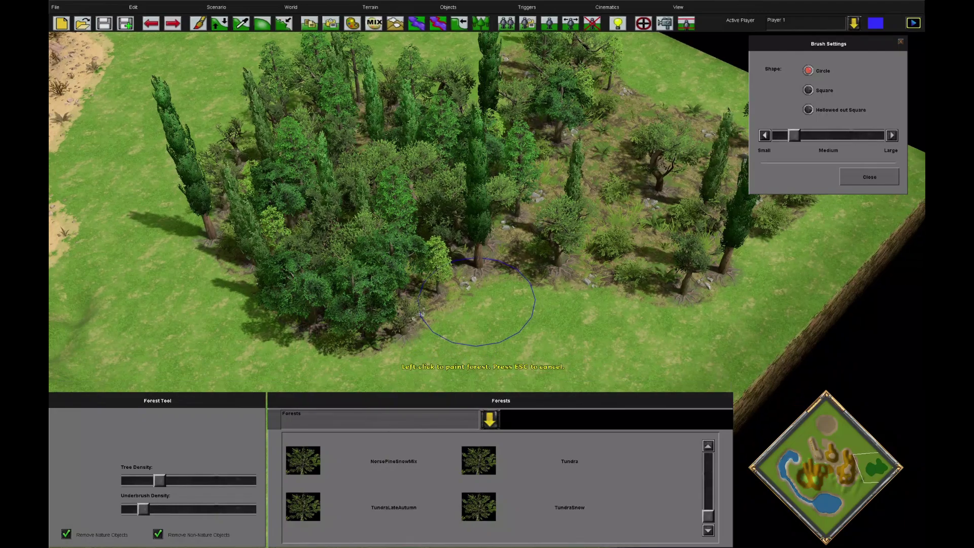
mouse_move(507, 286)
mouse_down()
mouse_move(522, 279)
mouse_move(327, 353)
mouse_move(471, 312)
mouse_up()
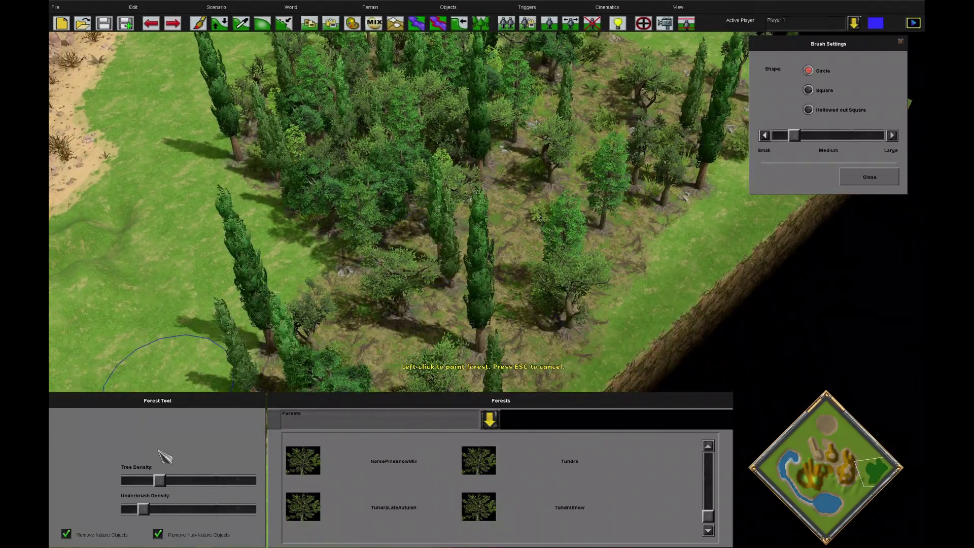
- Paint a treeless forest floor patch with both densities at minimum, and cover it with underbrush only at high underbrush density
key(Up)
key(Left)
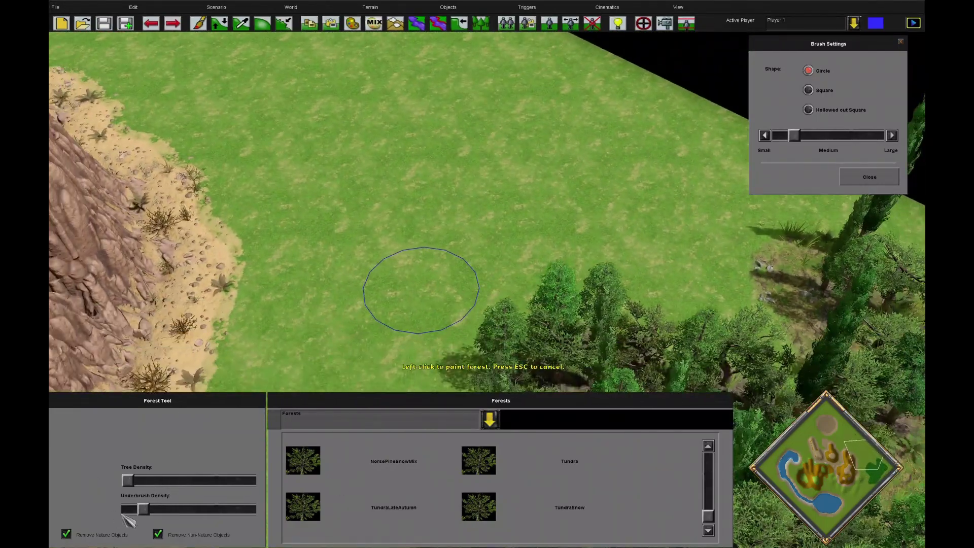
drag(123, 514, 108, 504)
drag(482, 221, 480, 286)
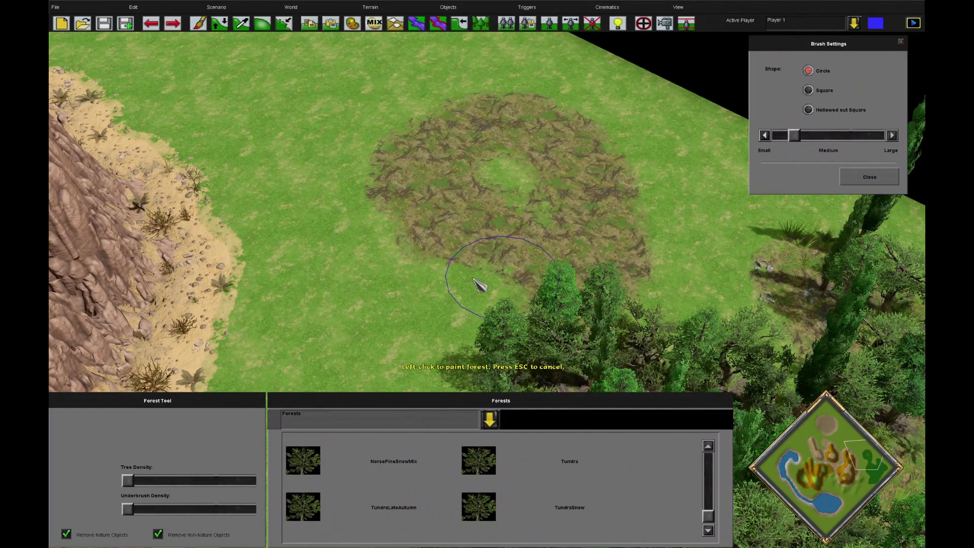
key(Up)
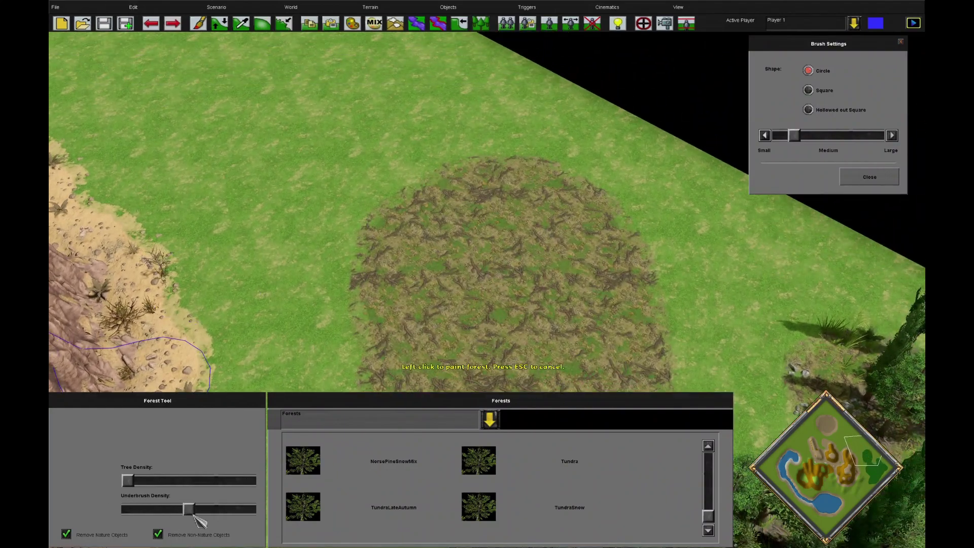
drag(464, 249, 412, 179)
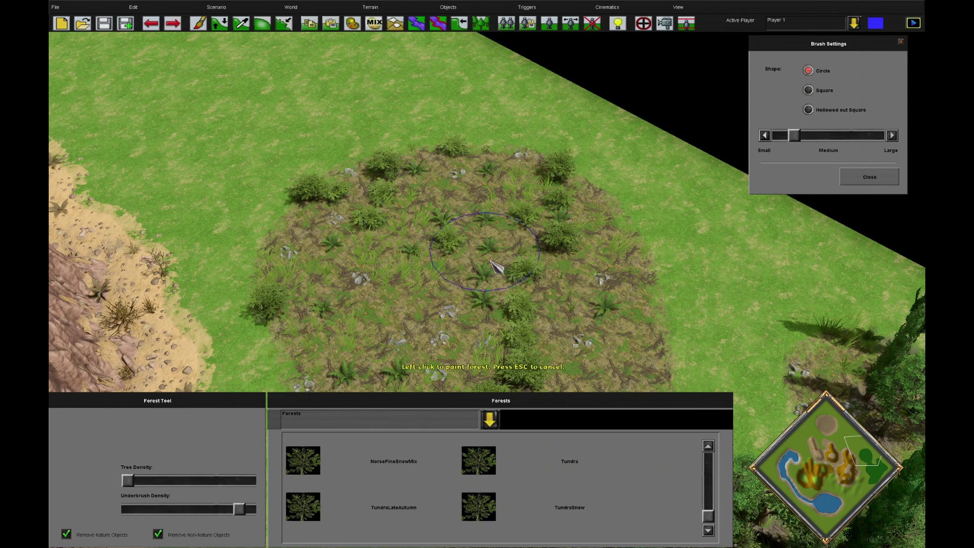
- Surround the treeless underbrush patch with scattered trees, using just under half tree density and low underbrush density
click(187, 481)
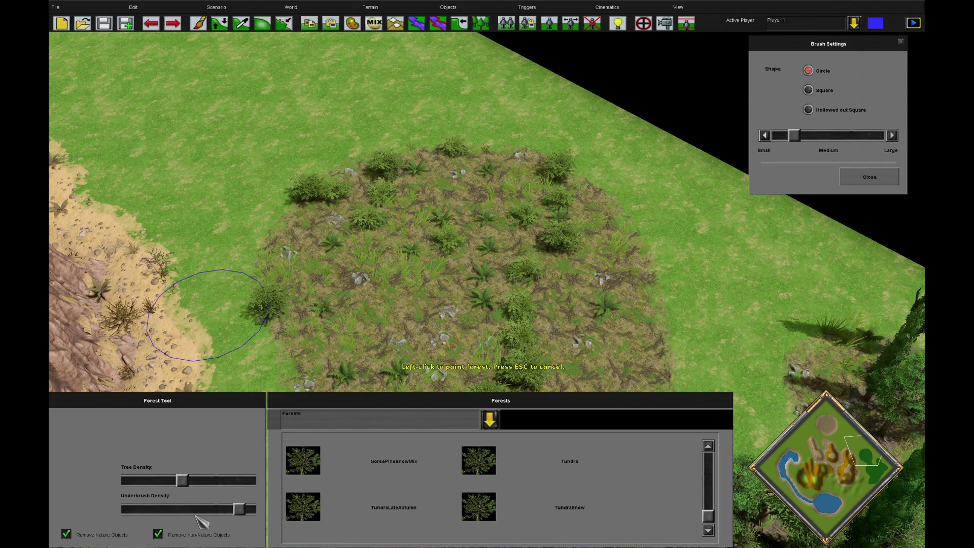
mouse_move(208, 87)
mouse_down()
mouse_move(203, 107)
mouse_move(374, 113)
mouse_move(385, 83)
mouse_up()
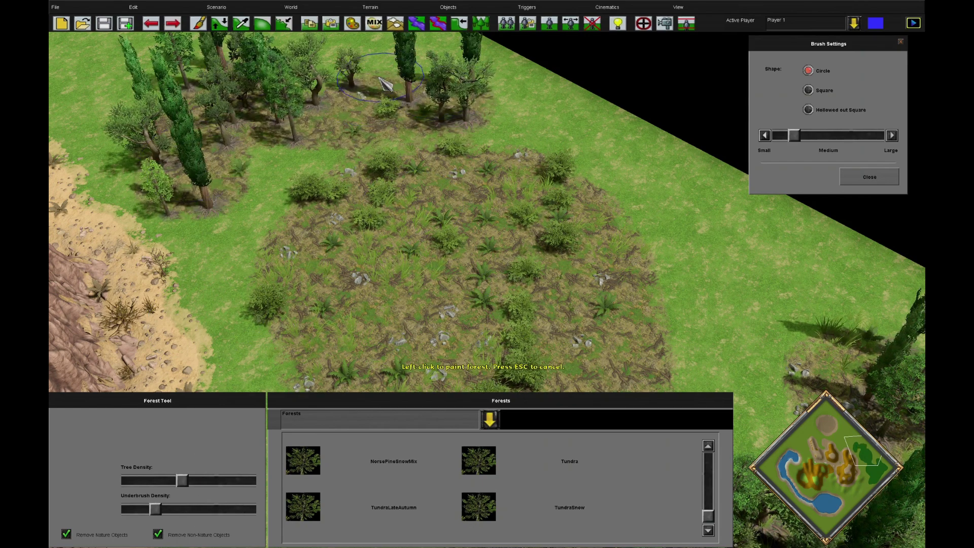
drag(652, 161, 739, 350)
key(Down)
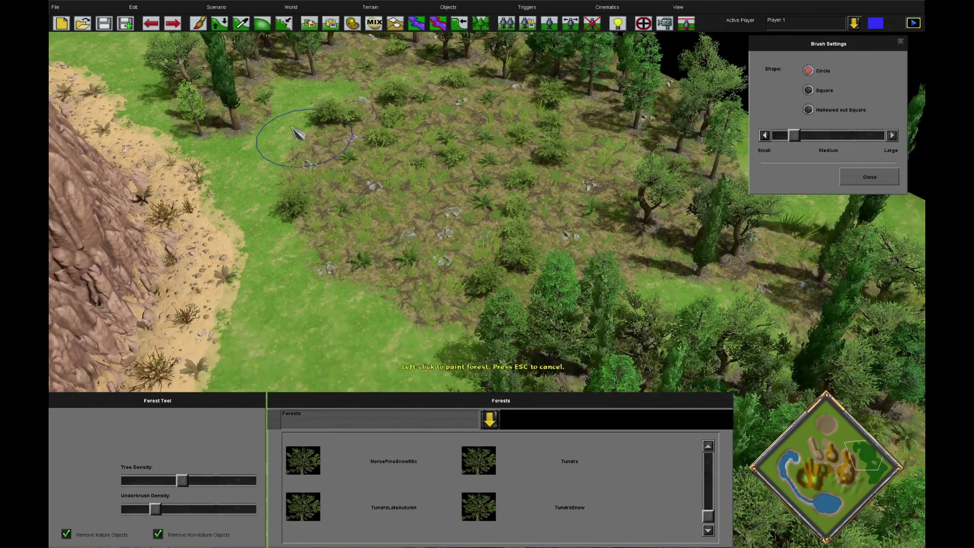
drag(278, 136, 330, 295)
key(Right)
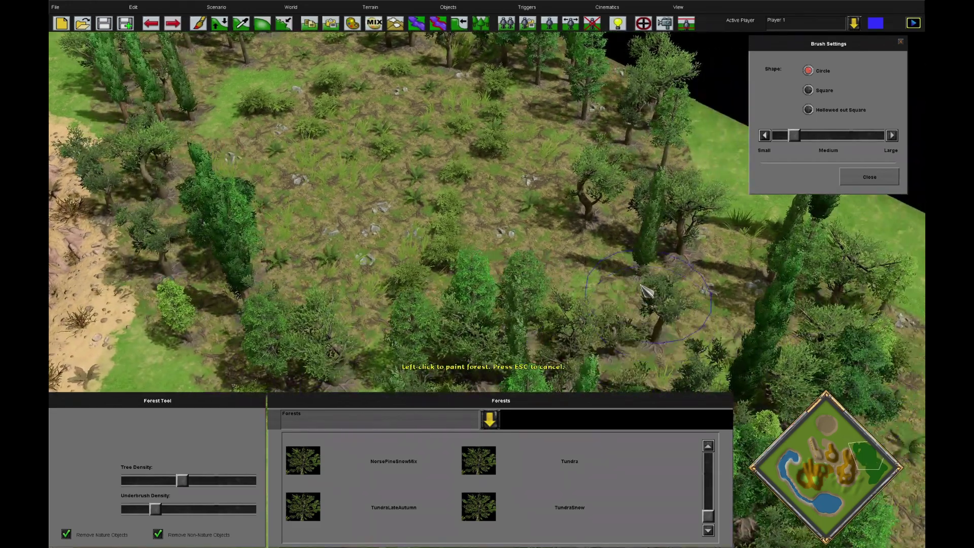
- Paint TundraSnow forest at full tree and underbrush density across the existing dense forest
key(Down)
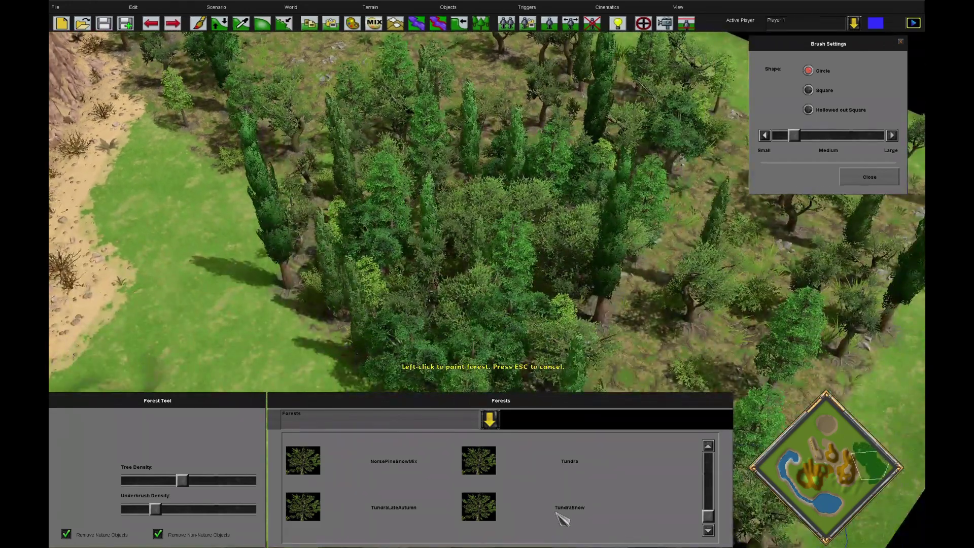
click(572, 514)
key(Down)
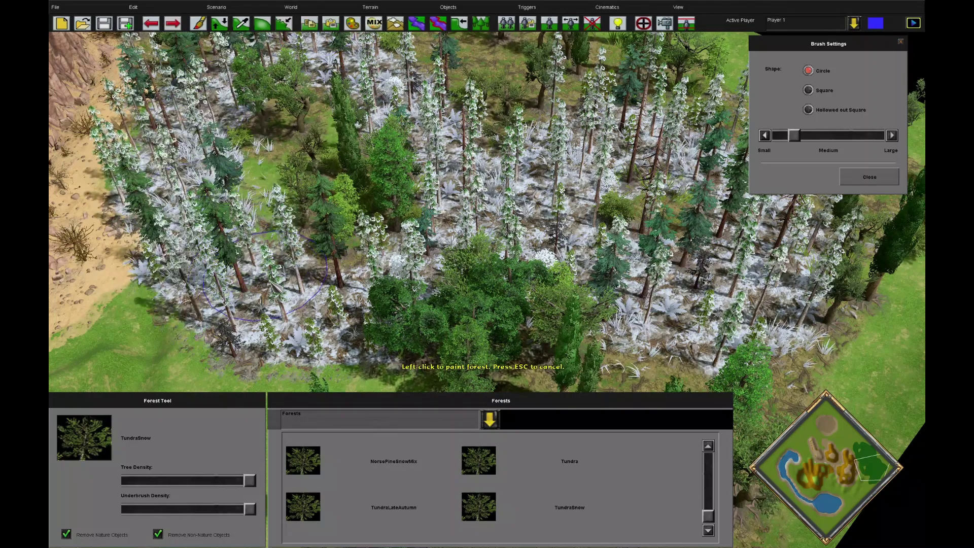
- Paint a GreekOakLateAutumn clump at full density in the middle of the snowy forest, inspect it and exit the Forest Tool
scroll(563, 494, up, 2)
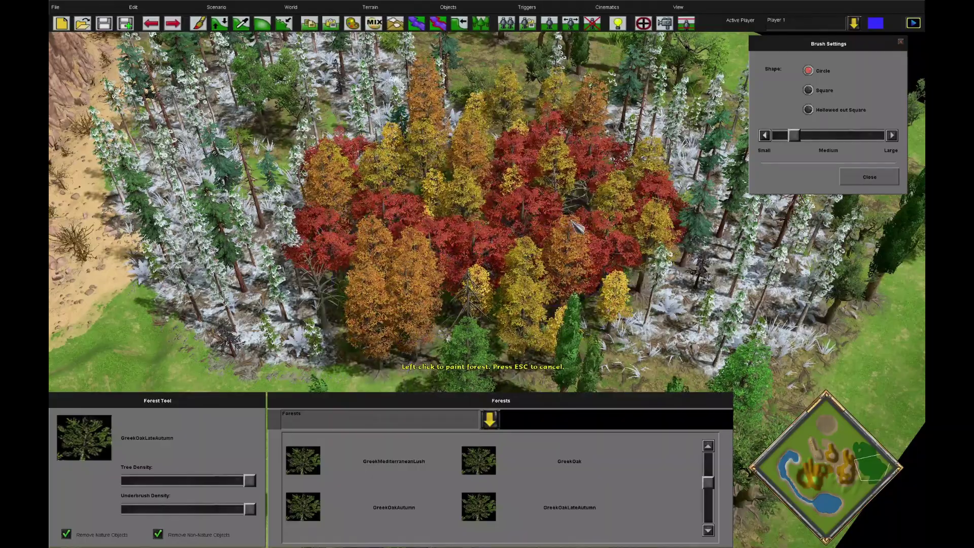
scroll(577, 226, up, 8)
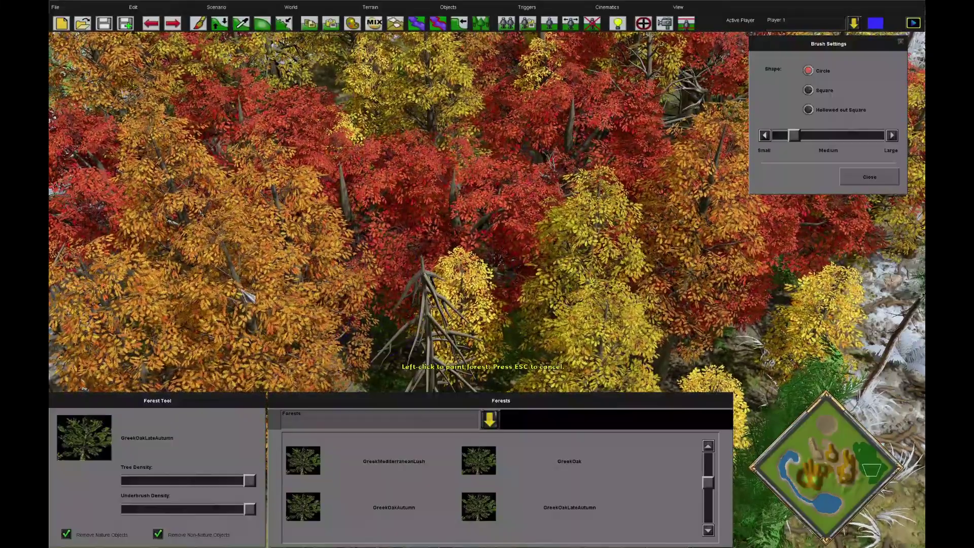
scroll(247, 295, down, 8)
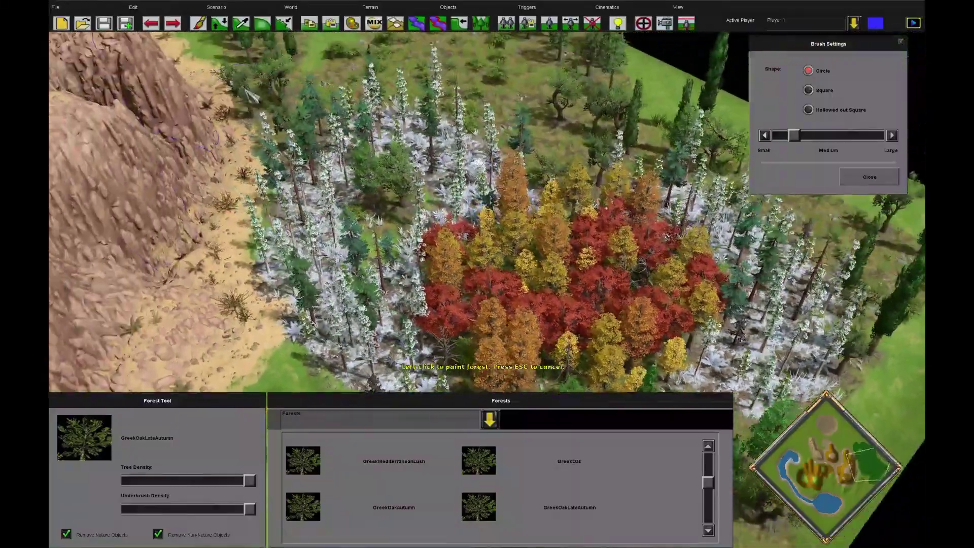
scroll(246, 91, down, 2)
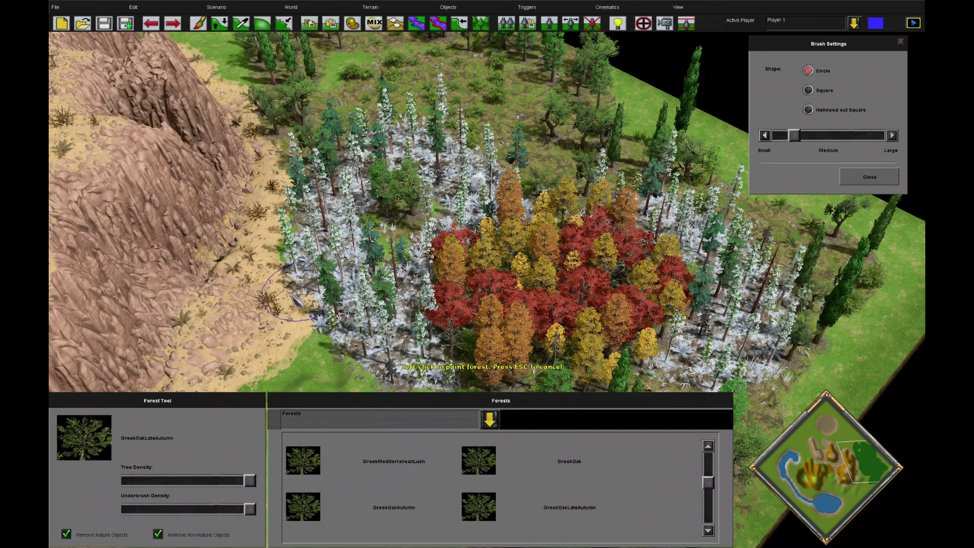
scroll(150, 243, up, 2)
key(Escape)
key(Escape)
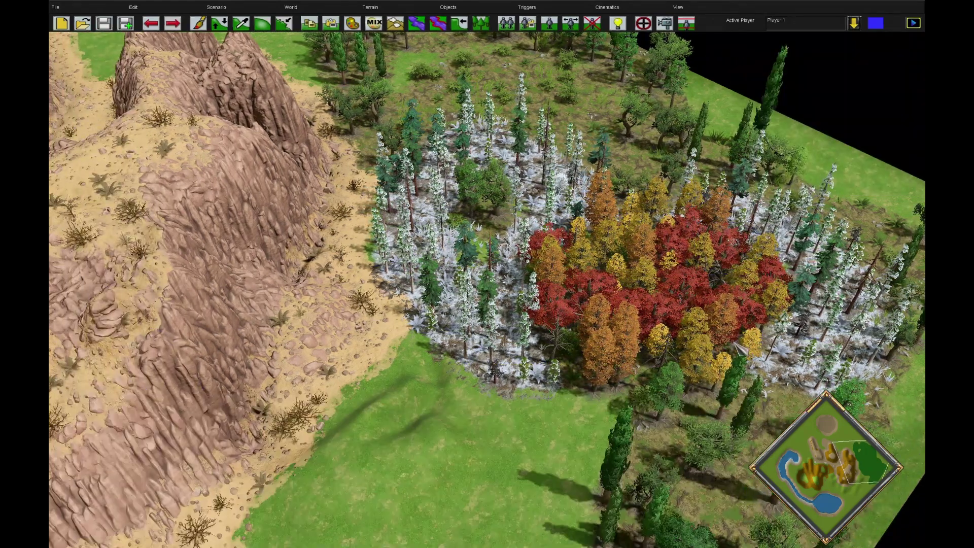
- Place a VFX Heaven Light object for Player 1 on the grass beside the foot of the rocky hill
key(Left)
key(Up)
key(Right)
key(Down)
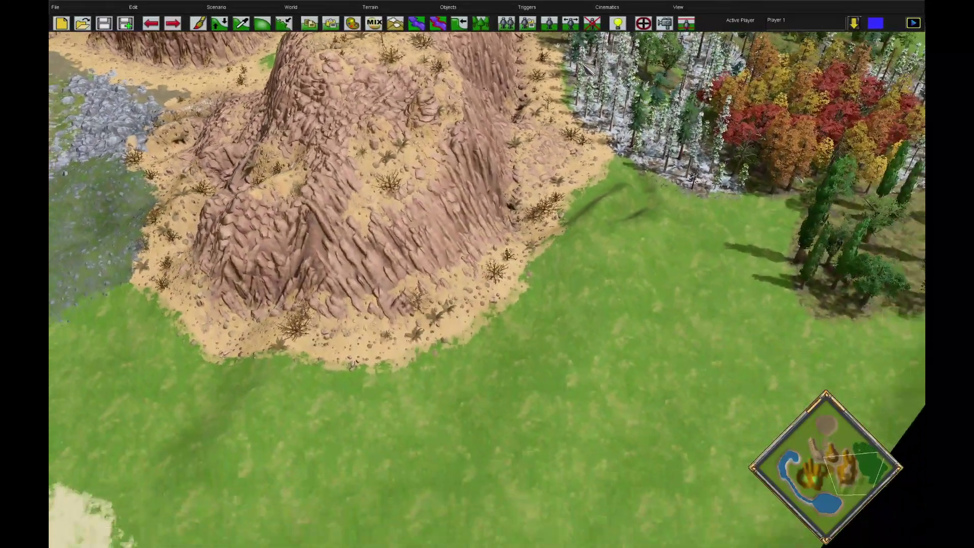
key(Down)
click(550, 23)
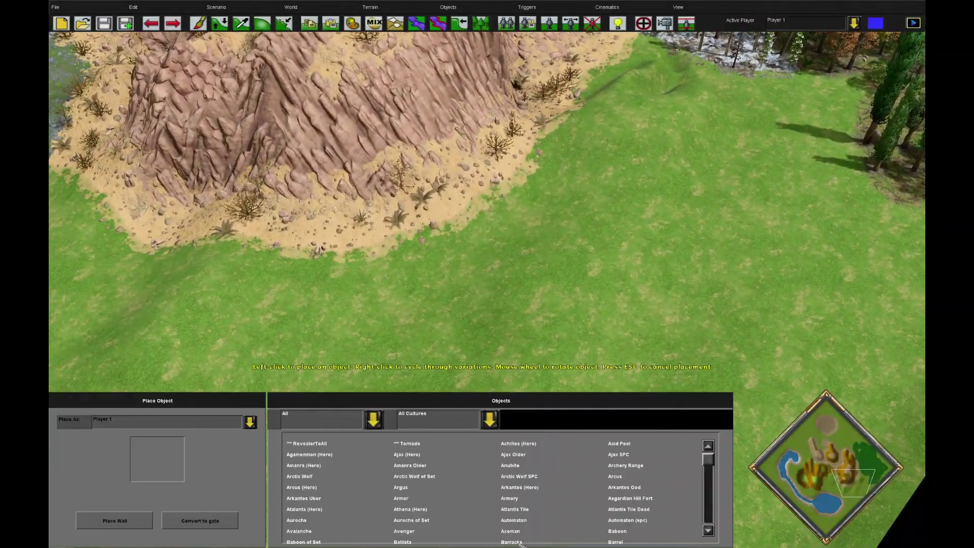
scroll(669, 472, down, 4)
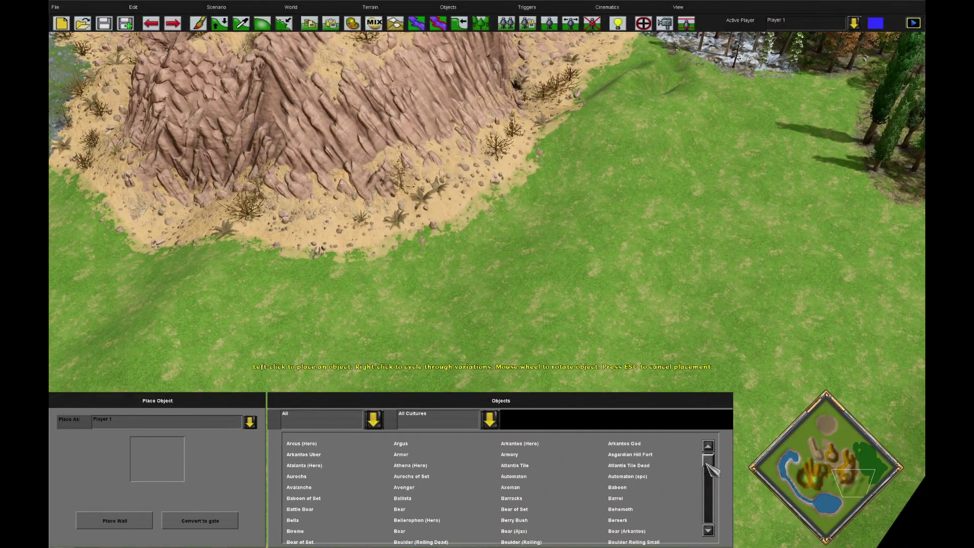
drag(711, 469, 710, 509)
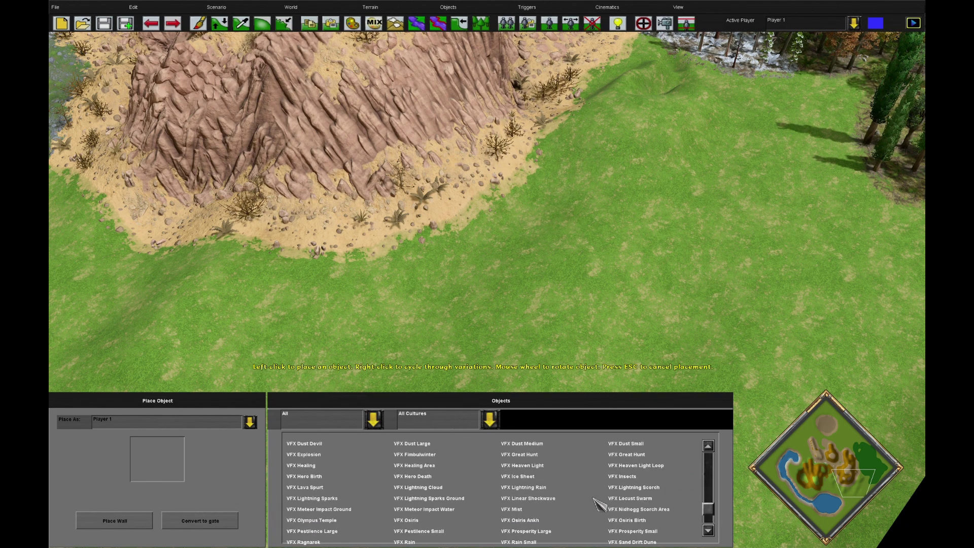
scroll(588, 496, up, 4)
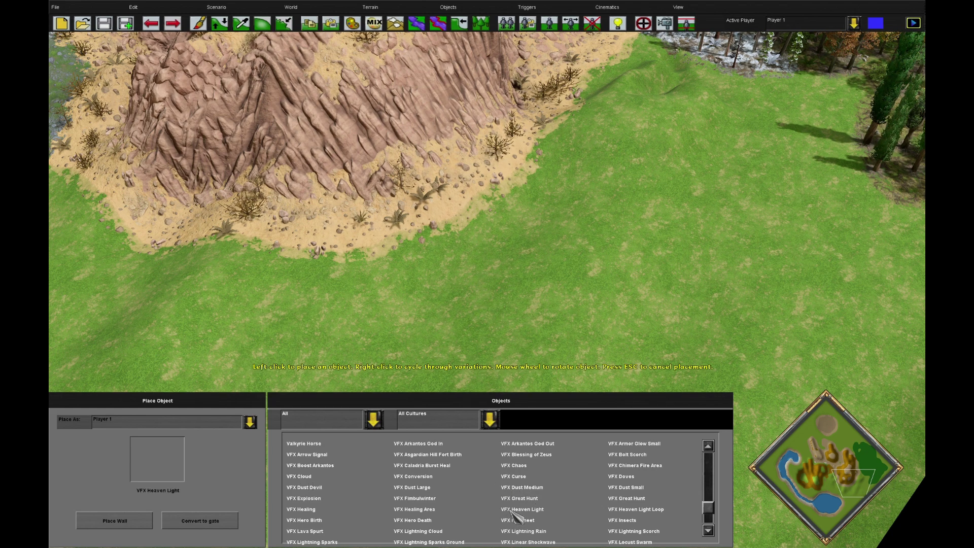
click(469, 294)
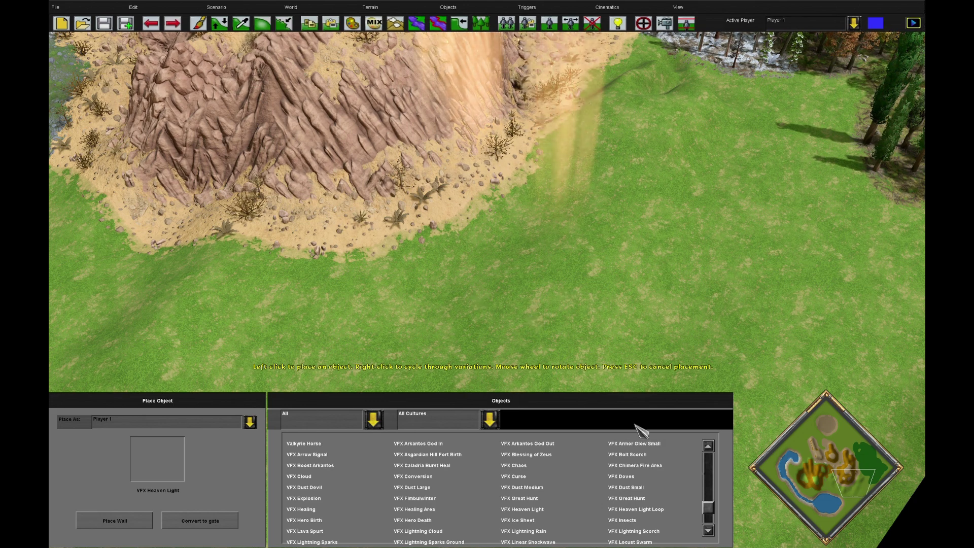
- Filter the placeable objects by the search text "col" and frame the grass beside the foot of the rocky hill
mouse_move(558, 4)
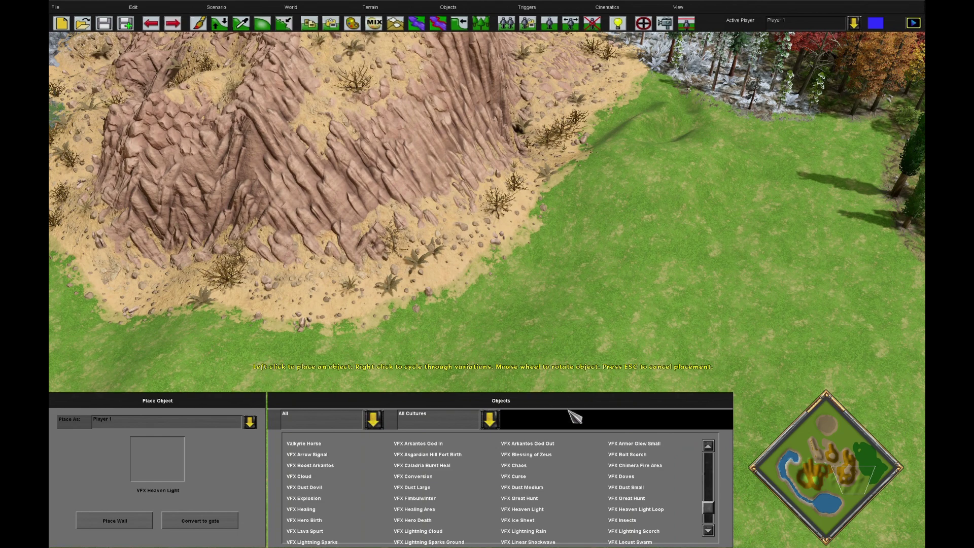
scroll(615, 474, up, 3)
drag(709, 516, 691, 465)
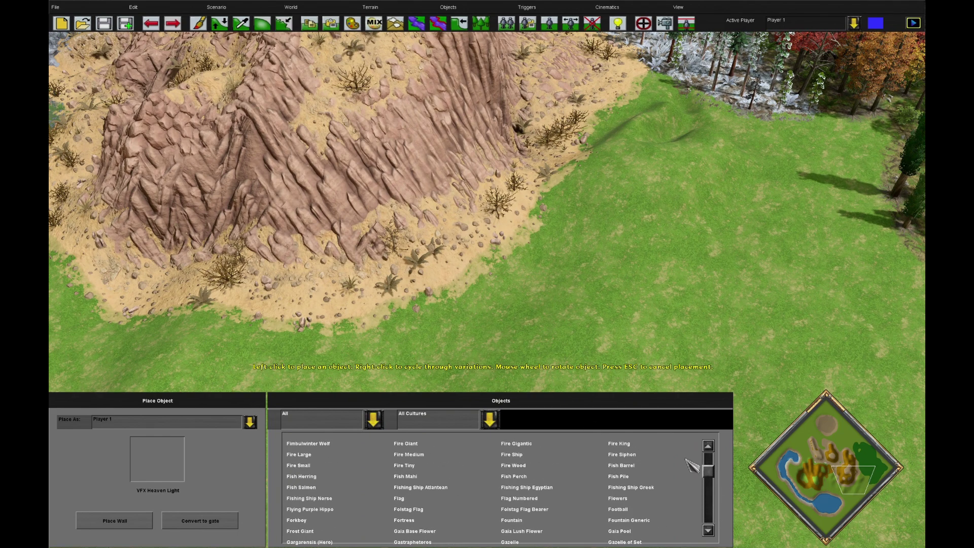
click(529, 420)
text(col)
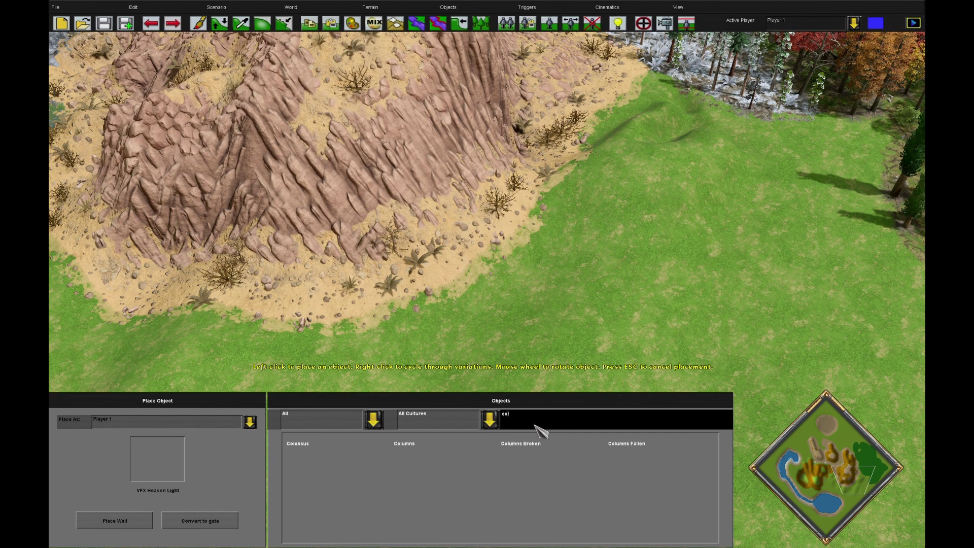
key(Down)
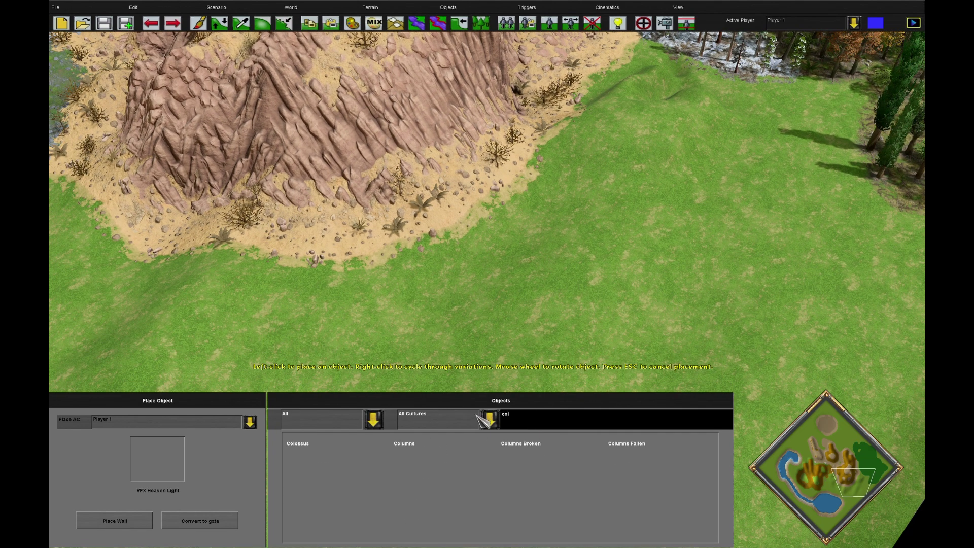
- Scatter 14 Columns objects for Player 1 over the grass in front of the rocky hill
click(417, 446)
click(445, 299)
click(533, 270)
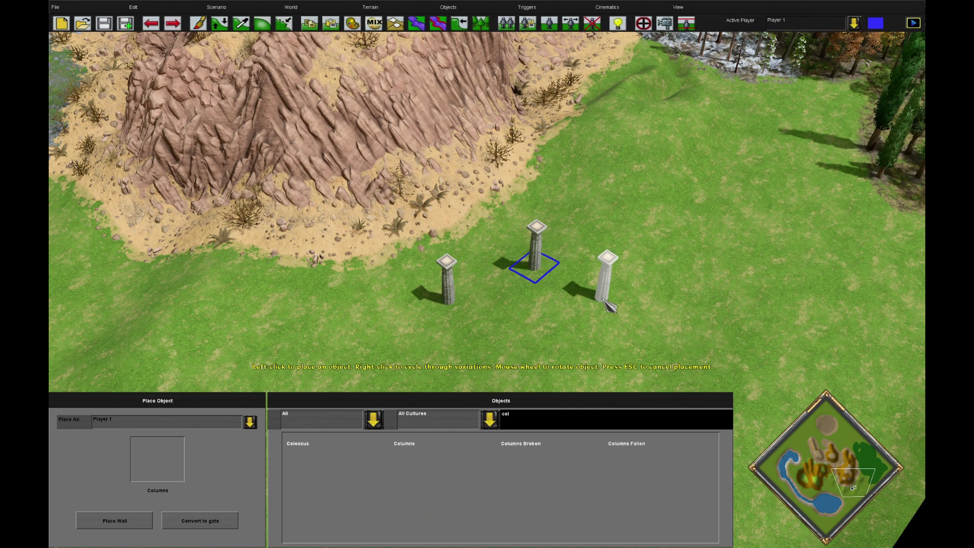
click(603, 300)
click(604, 227)
click(479, 242)
click(519, 319)
click(681, 260)
click(574, 247)
click(525, 178)
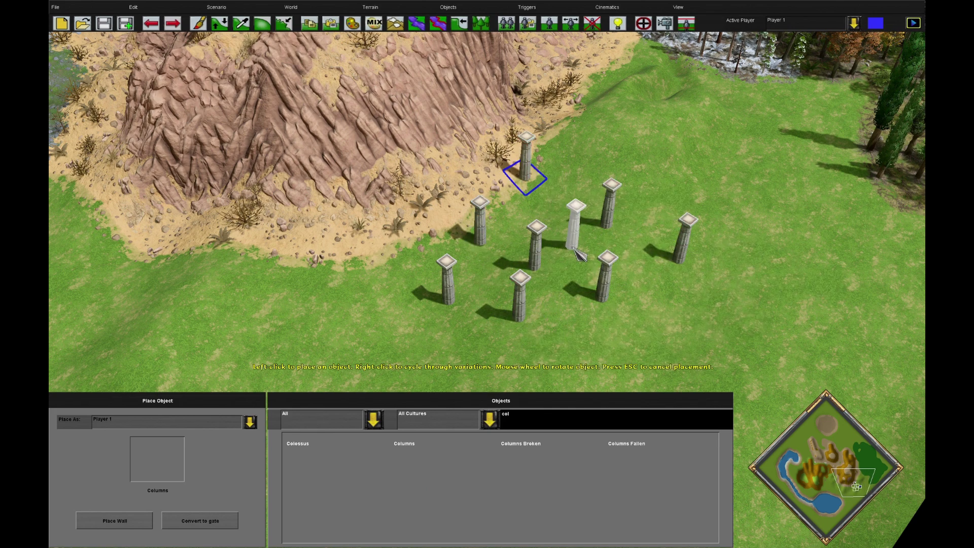
click(602, 174)
click(708, 277)
click(606, 345)
click(349, 325)
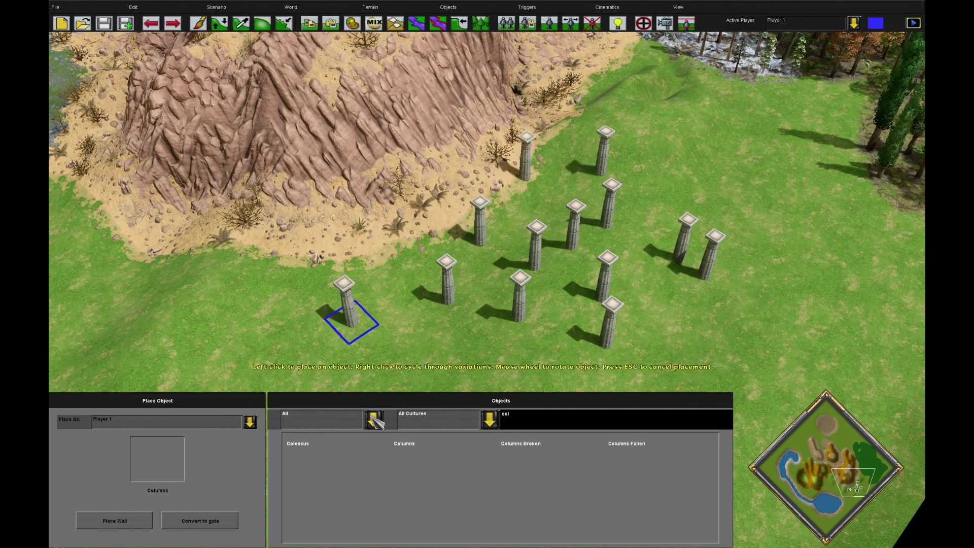
click(528, 342)
- Clear the object search, limit the list to Embellishment objects of all cultures and go to its beginning
key(BackSpace)
key(BackSpace)
key(BackSpace)
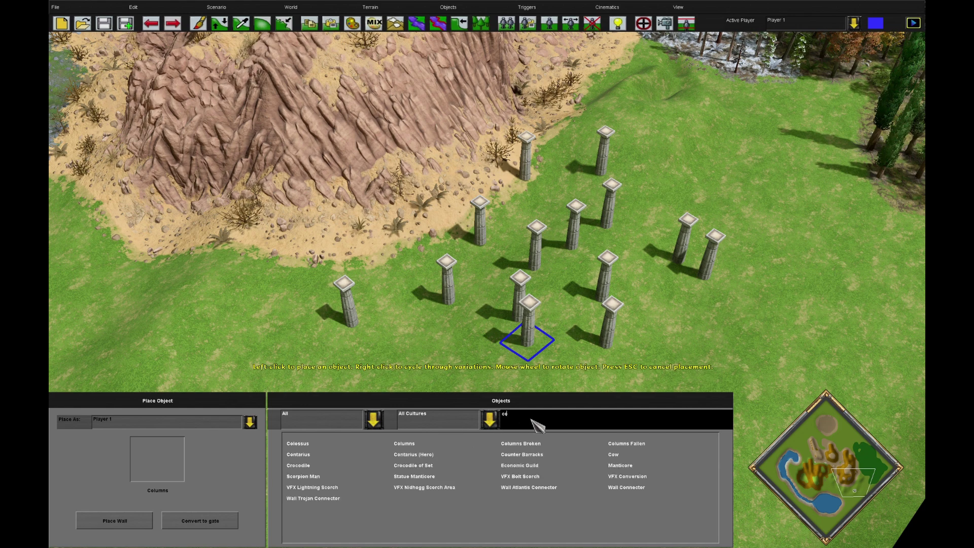
click(447, 424)
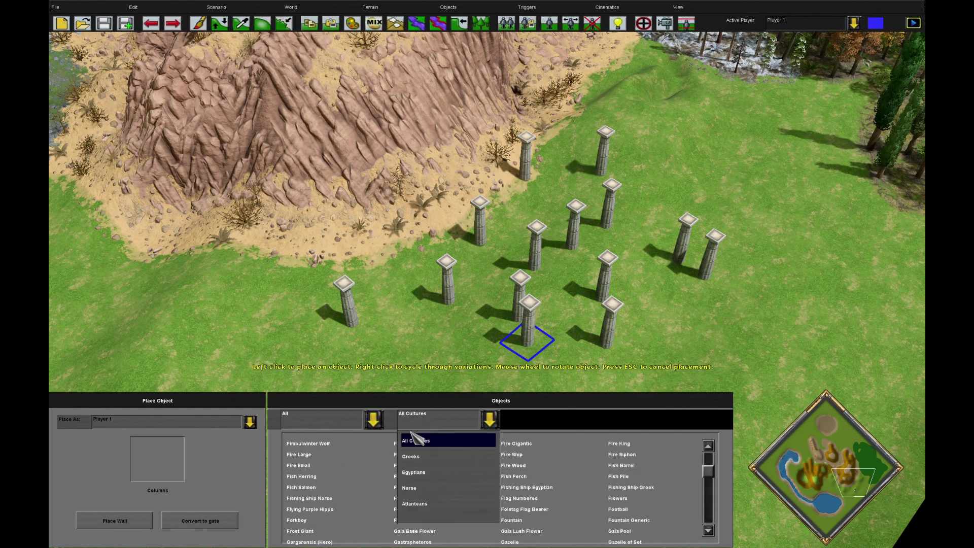
click(372, 421)
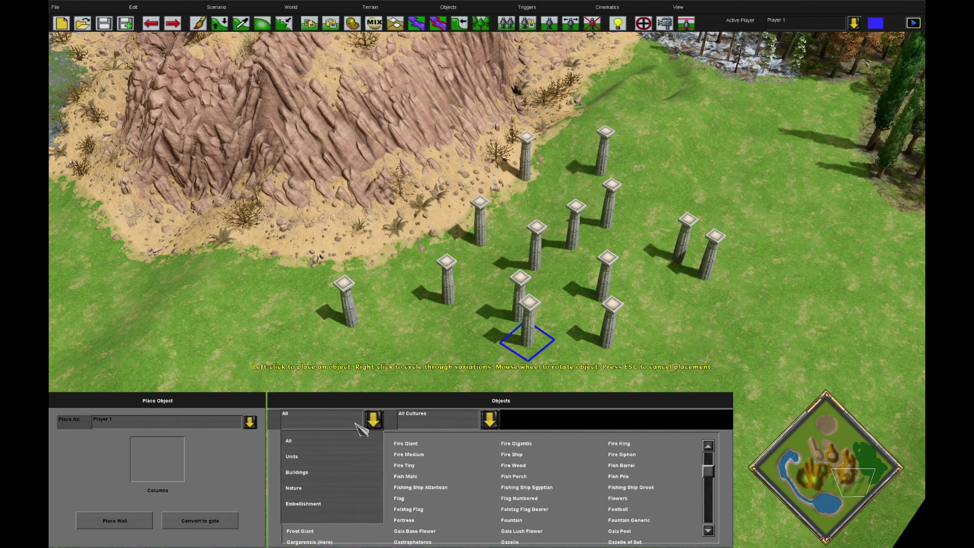
click(336, 504)
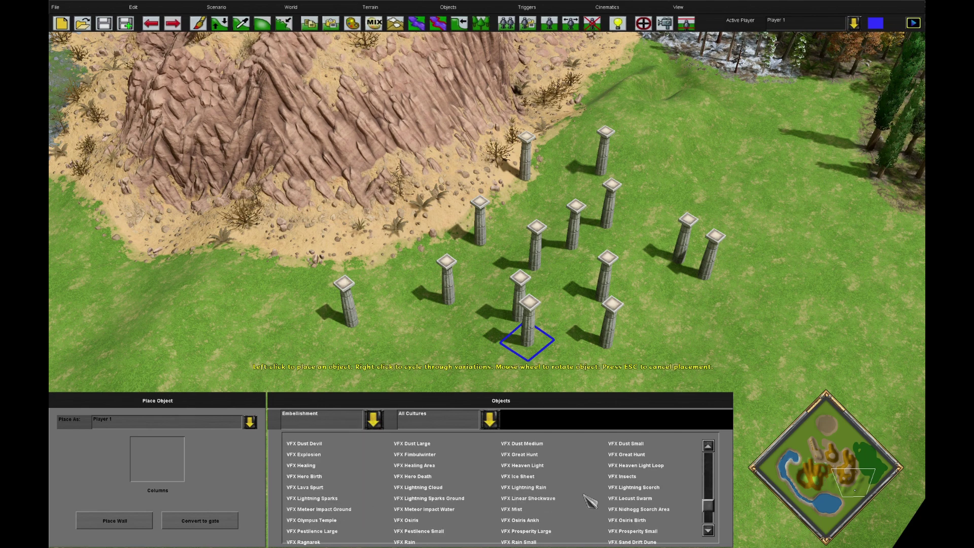
drag(714, 510, 709, 455)
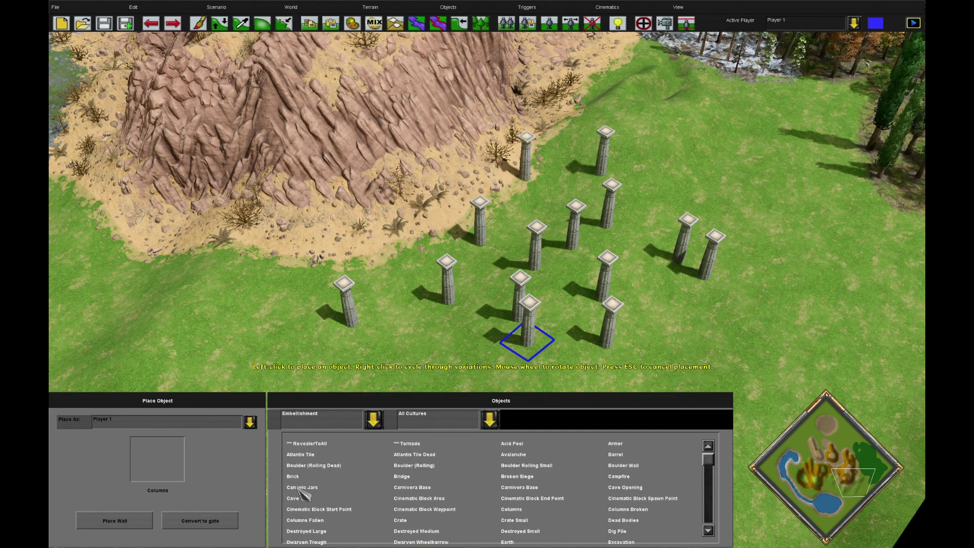
- Place a Canopic Jars, a Brick and a Barrel object on the grass beside the columns and exit object placement
click(385, 333)
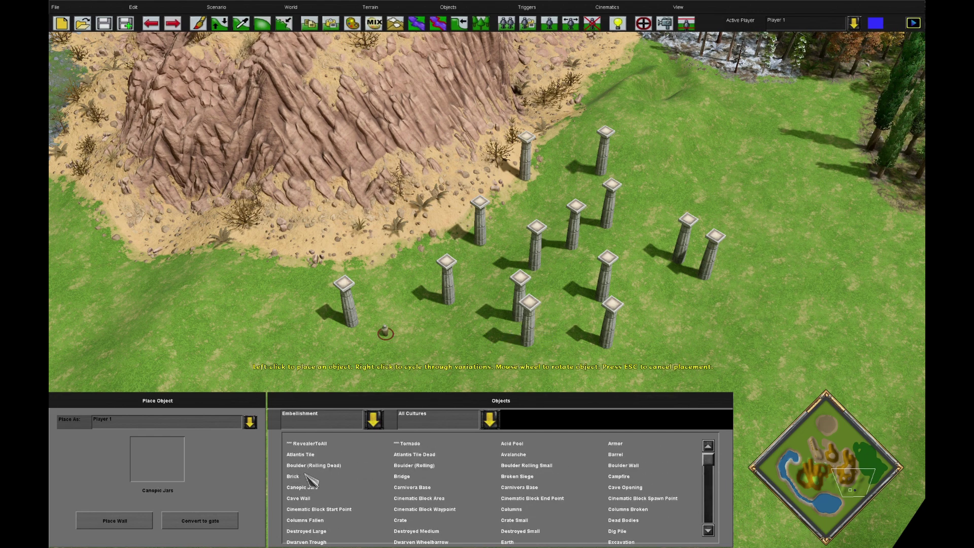
click(443, 364)
scroll(614, 471, down, 1)
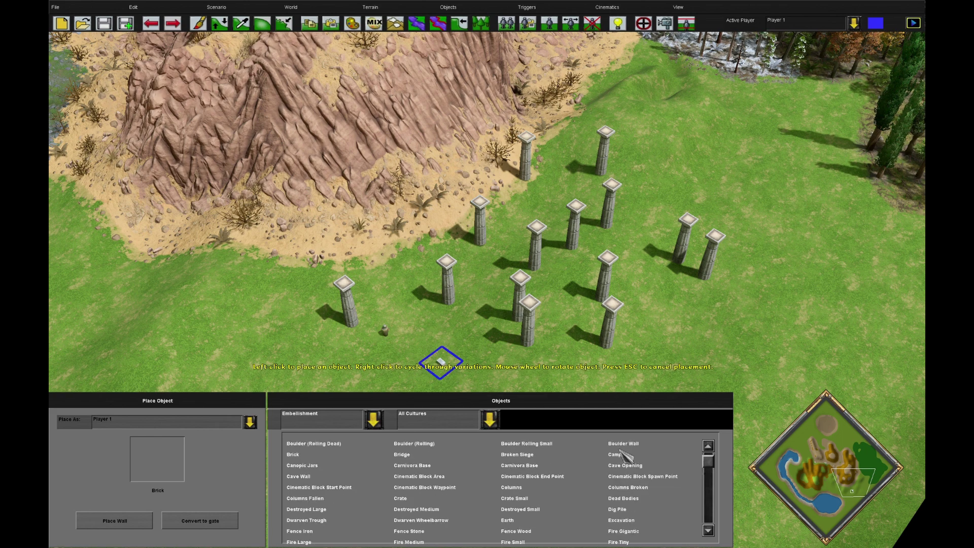
click(432, 340)
key(Down)
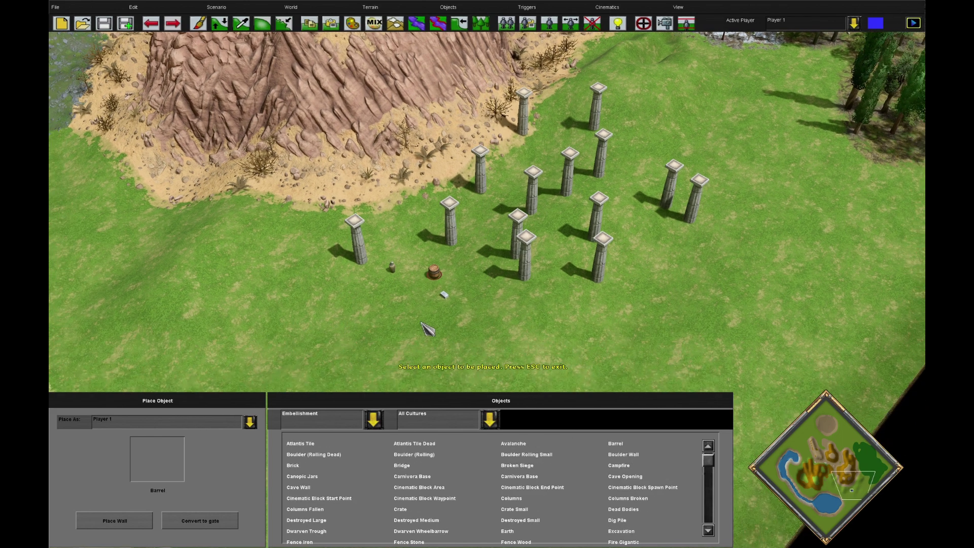
key(Escape)
- Inspect the placed objects up close, select the main group of columns and align the selected columns to the grid
scroll(369, 222, up, 5)
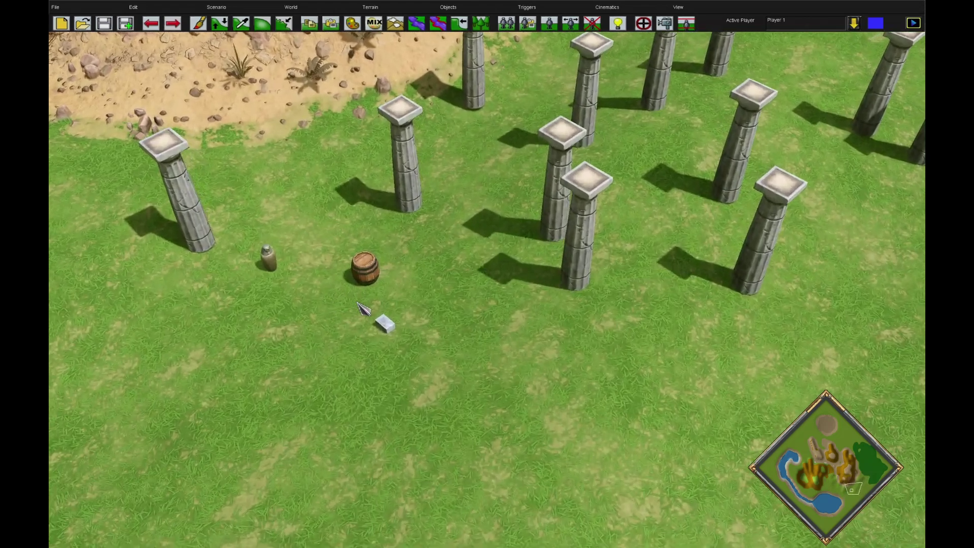
key(Left)
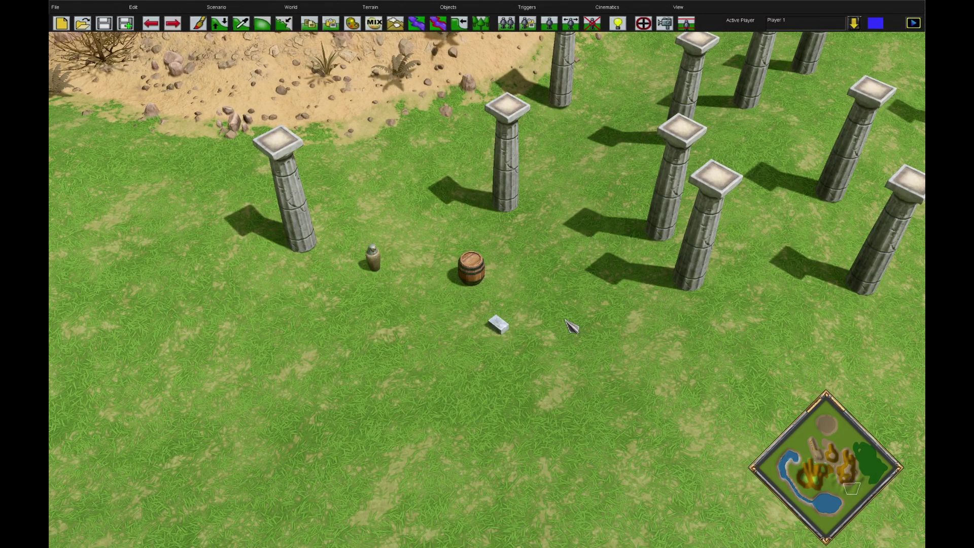
scroll(572, 326, down, 5)
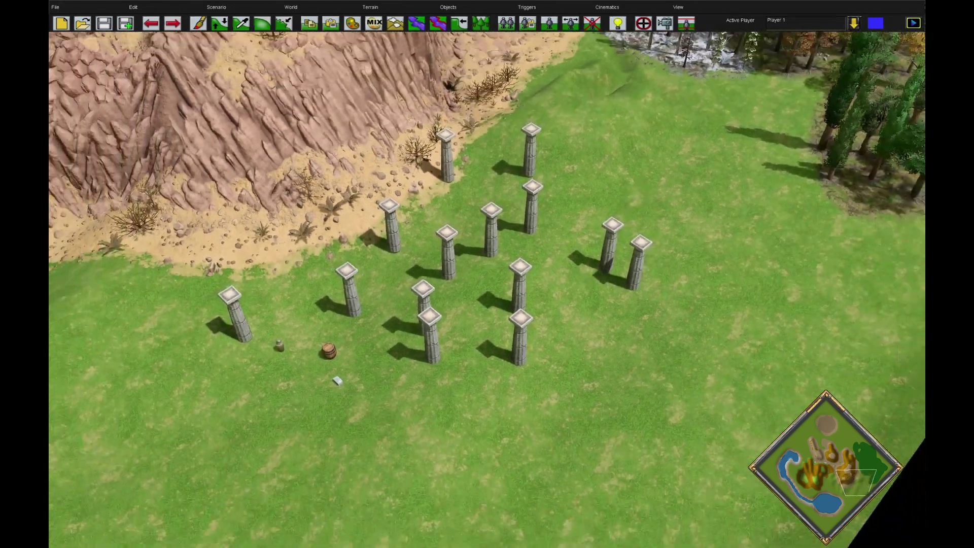
scroll(497, 282, down, 1)
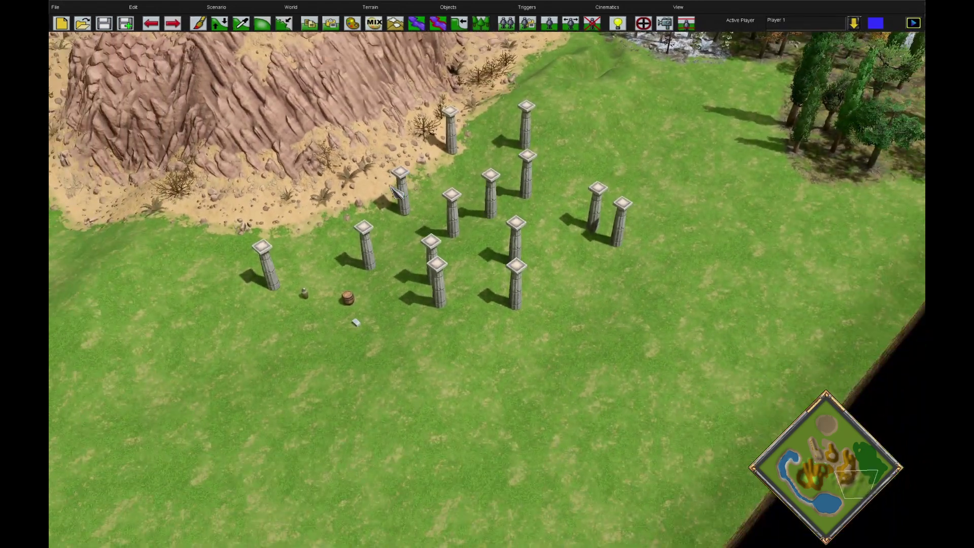
drag(422, 155, 588, 255)
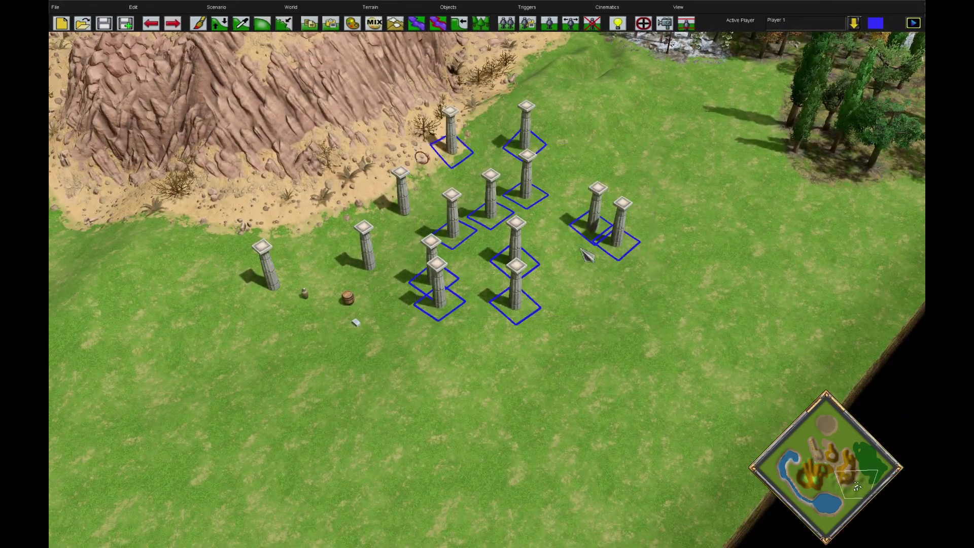
scroll(485, 234, up, 1)
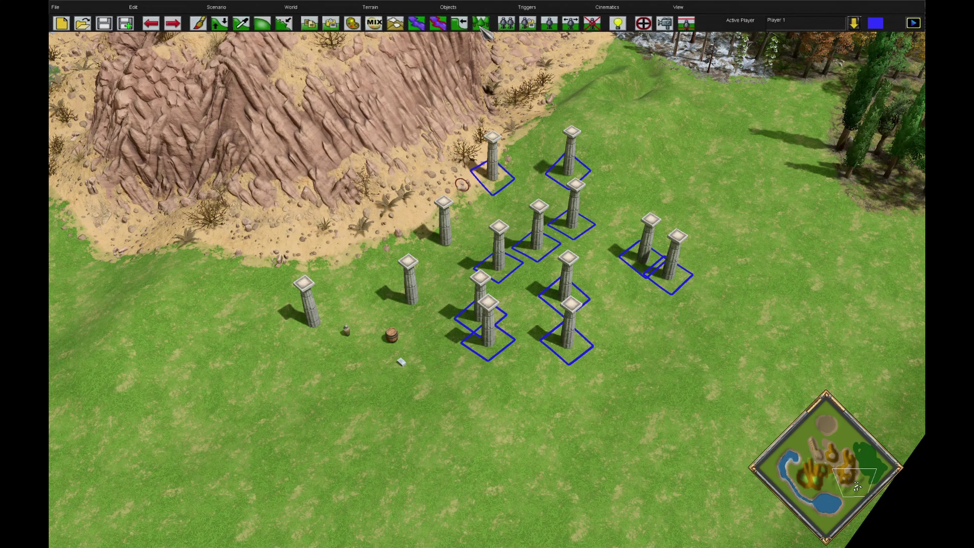
click(448, 7)
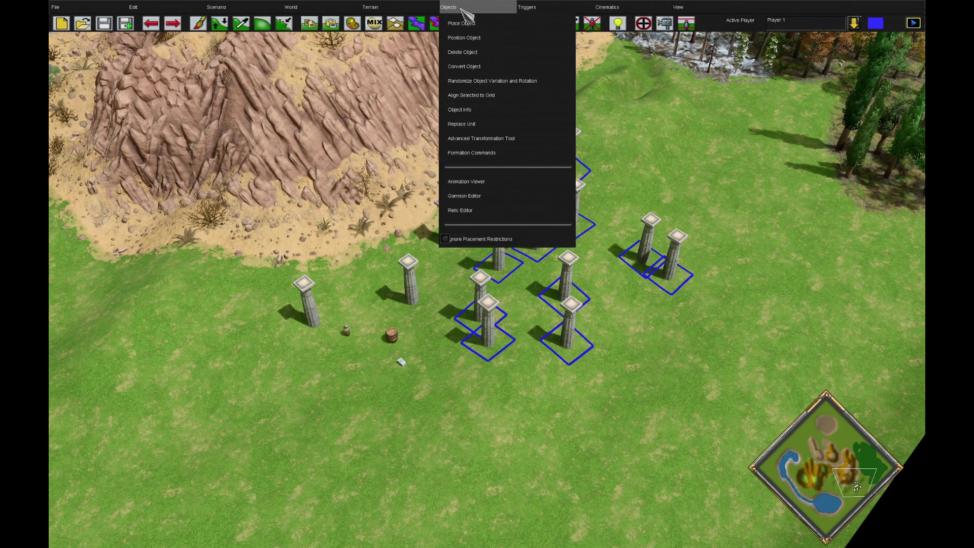
click(496, 96)
- Display the terrain grid to check how the aligned columns sit on it, and hide it again
click(680, 10)
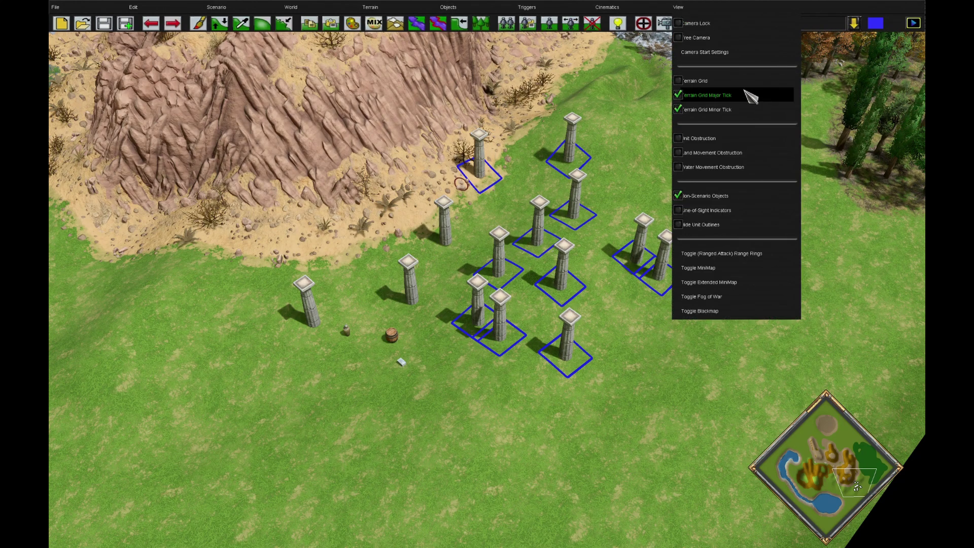
click(741, 94)
click(678, 7)
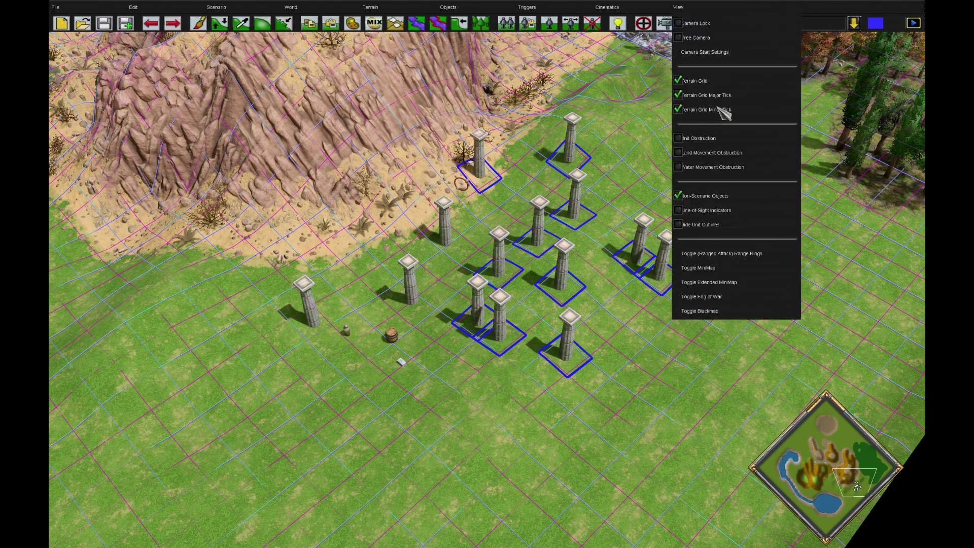
click(715, 86)
key(Right)
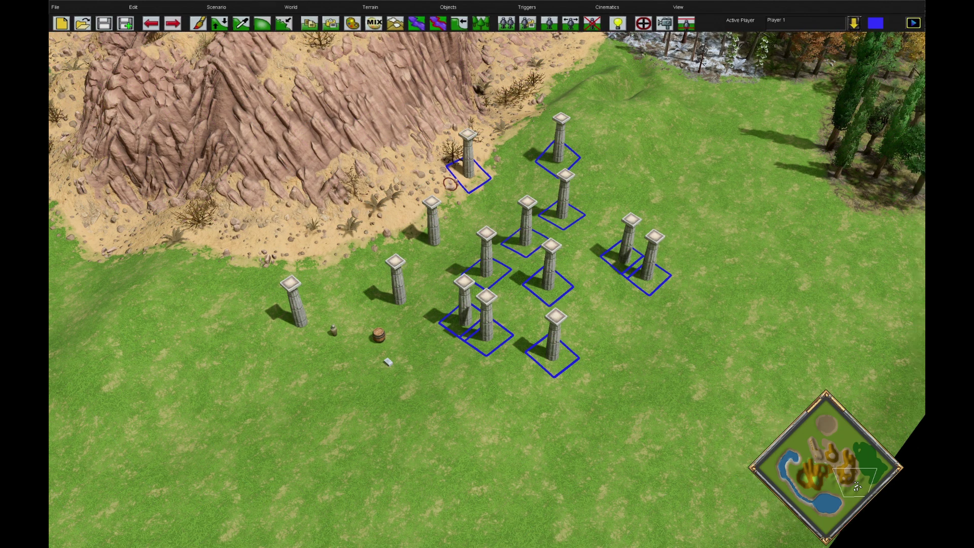
- Rotate a single column near the back of the group with Position Object and shift it slightly toward its neighbours
click(557, 203)
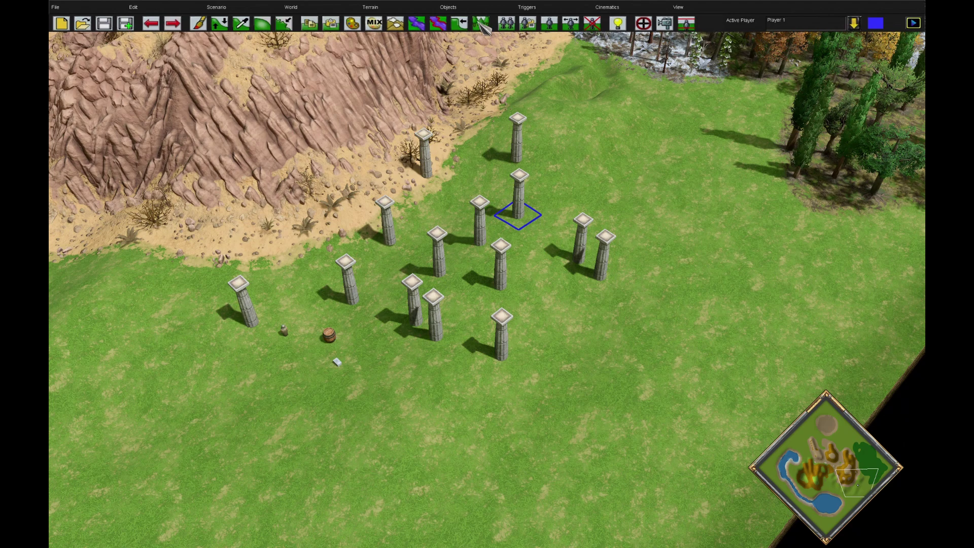
click(449, 7)
click(512, 51)
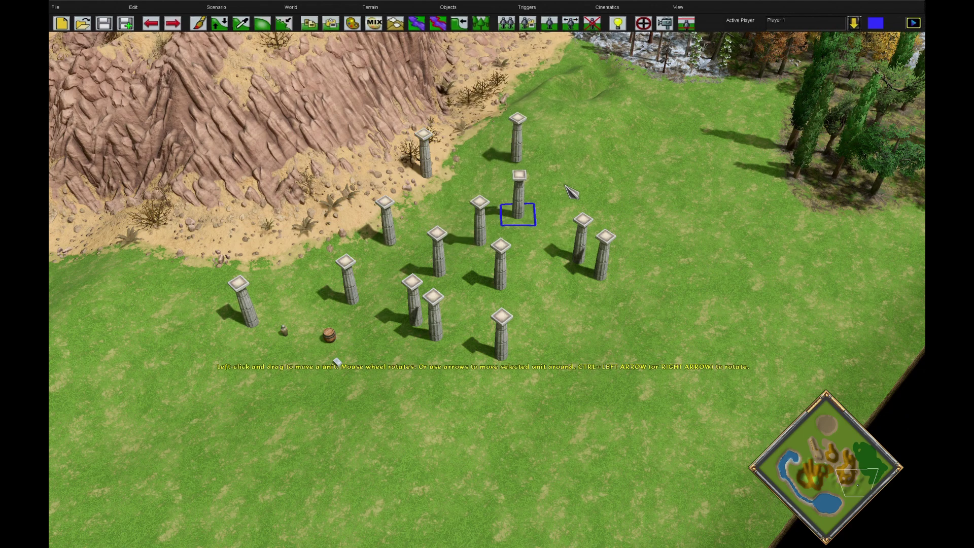
scroll(547, 224, down, 2)
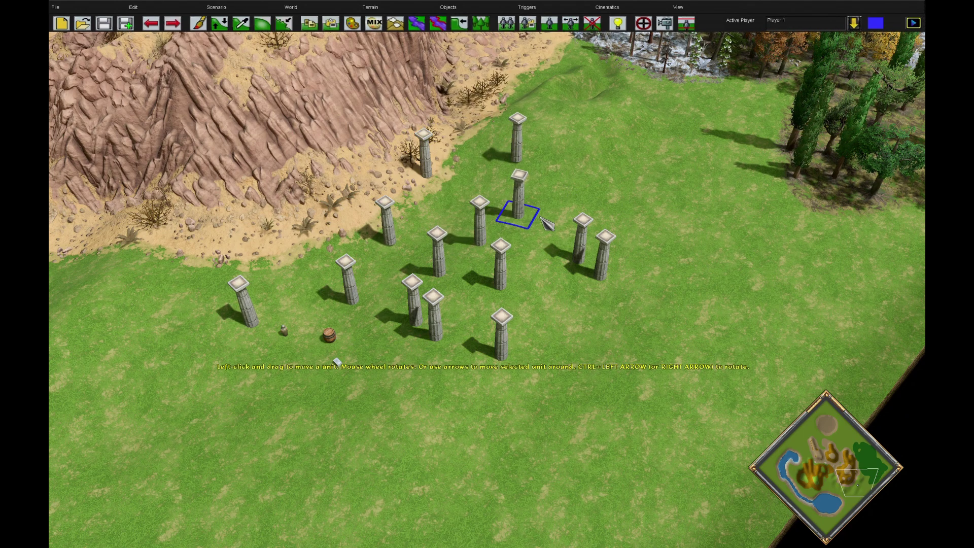
mouse_move(535, 224)
mouse_down()
mouse_move(583, 208)
mouse_move(539, 242)
mouse_up()
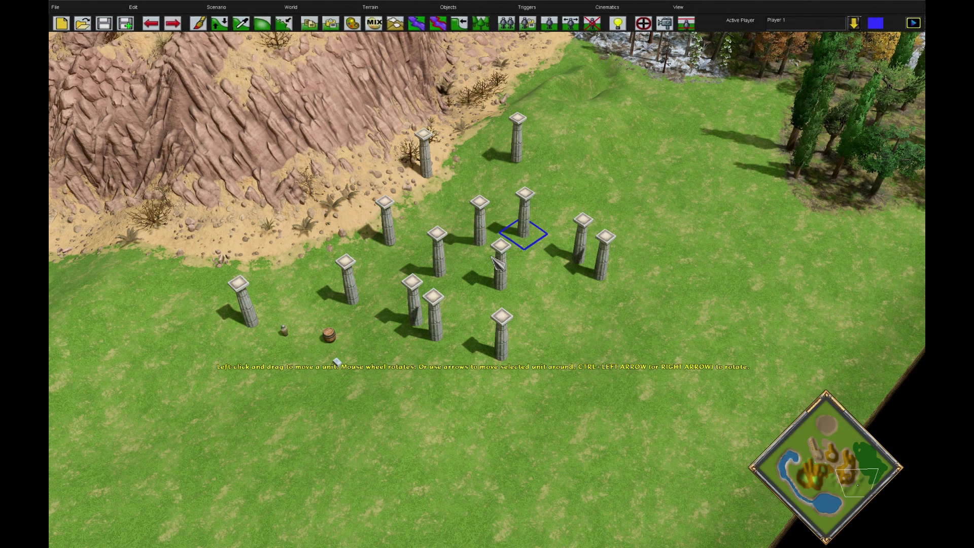
- Select another column in the middle of the group and enable the gizmo of the Advanced Transformation Tool for it
click(452, 274)
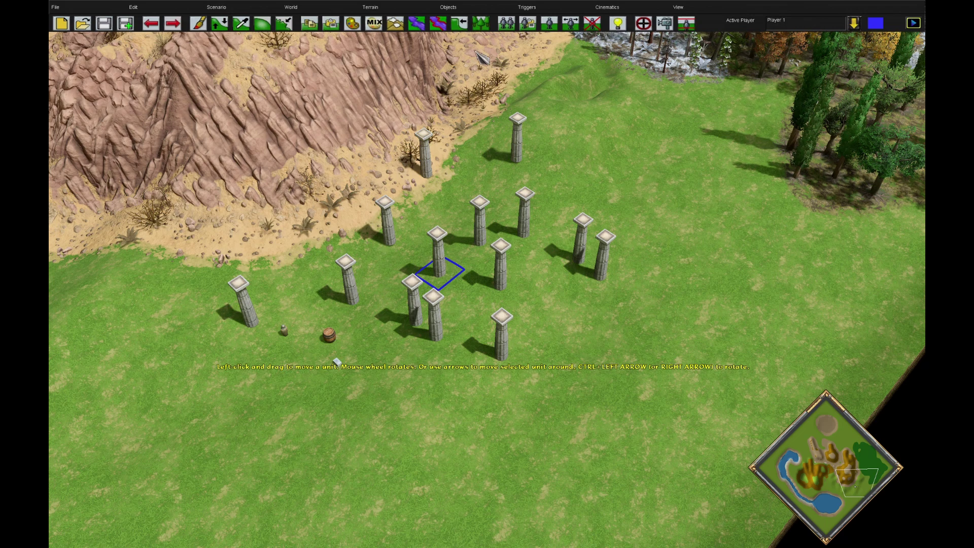
click(526, 7)
mouse_move(510, 7)
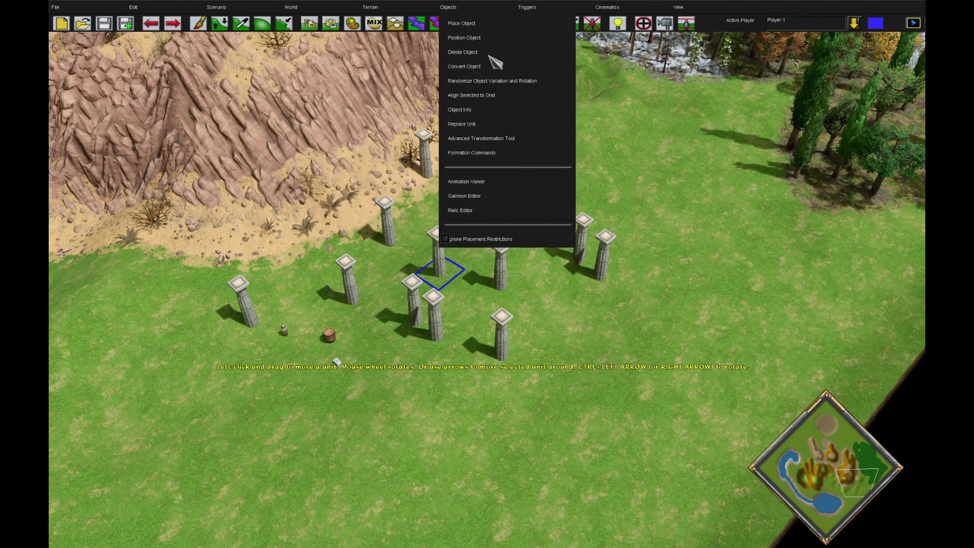
click(512, 141)
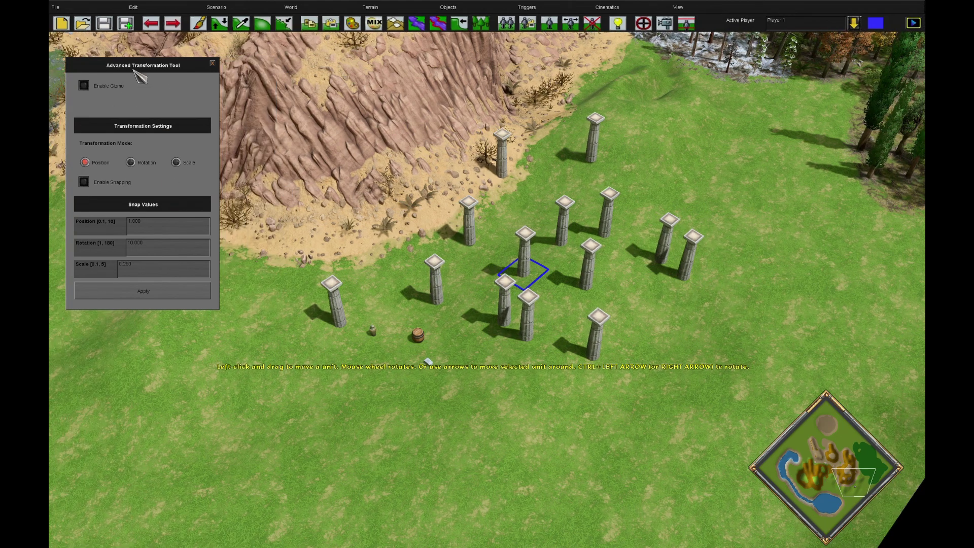
click(84, 86)
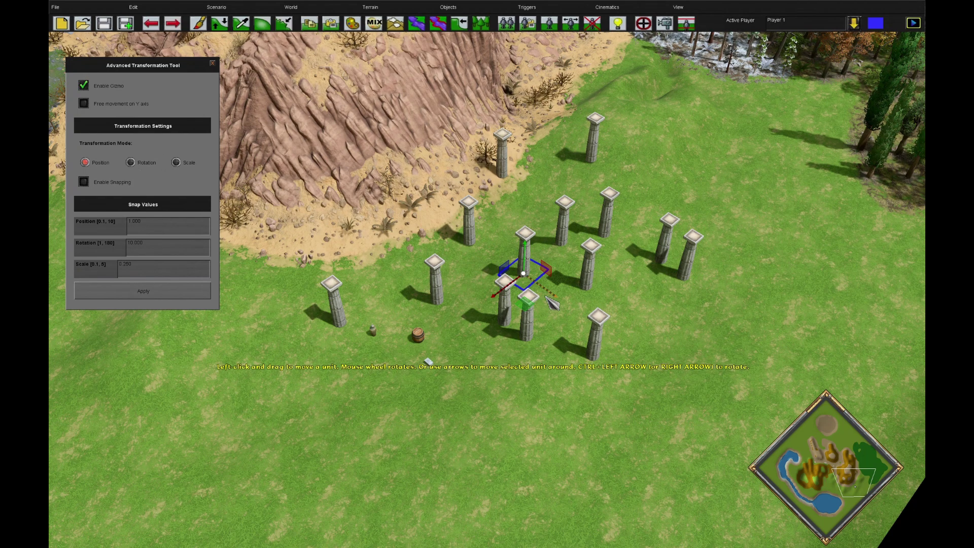
- Move the column with the gizmo onto the open grass in front of the group and enable free movement on the Y axis
drag(532, 312, 528, 405)
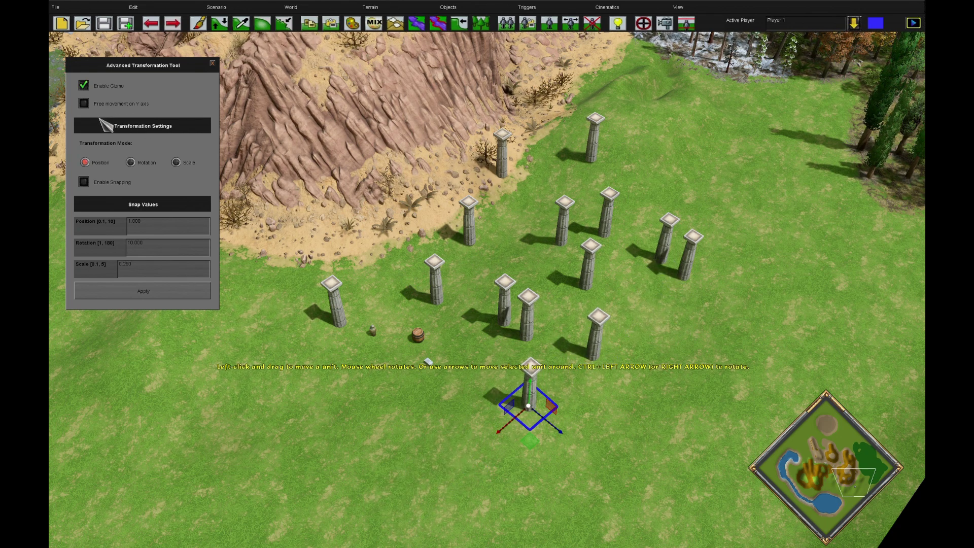
click(84, 103)
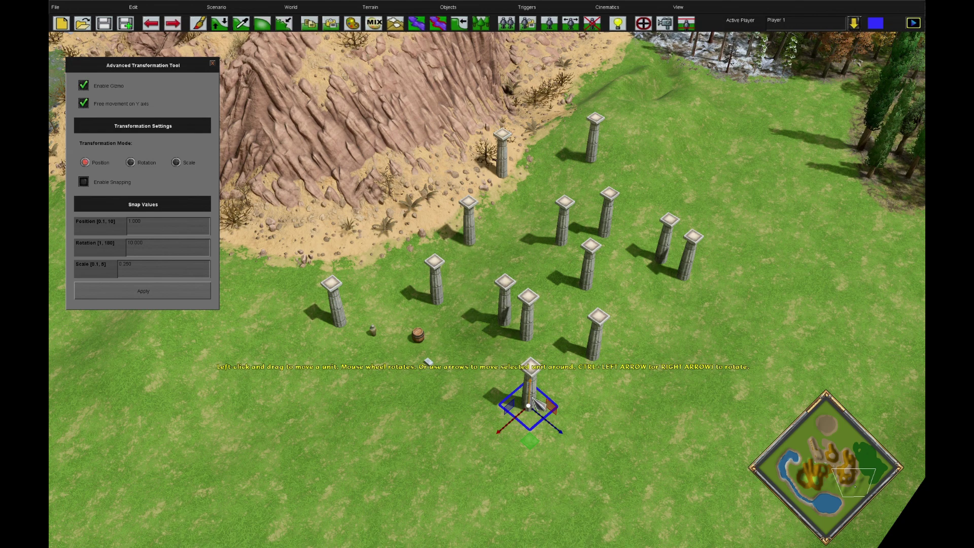
- Raise the column in front of the group off the ground with the gizmo and move the nearest column underneath it
drag(538, 399, 541, 364)
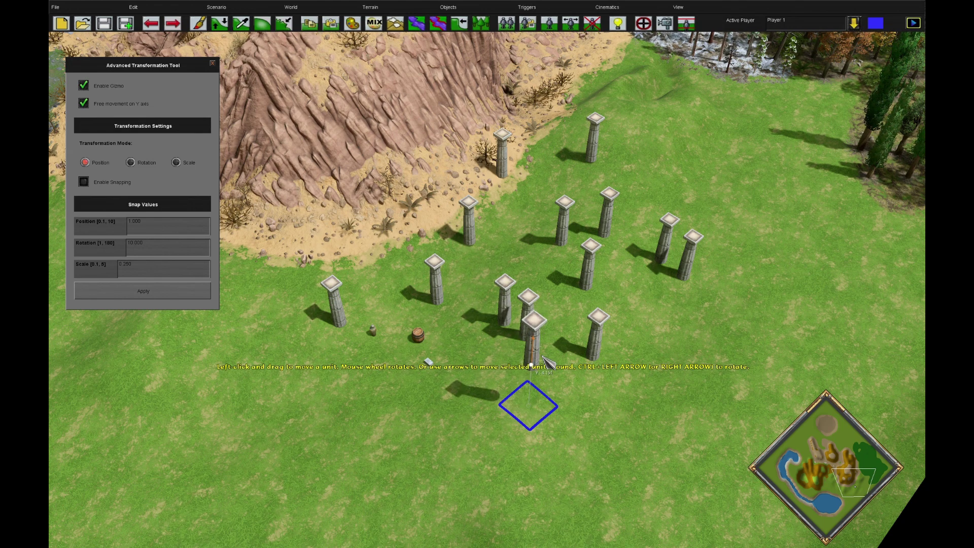
click(597, 355)
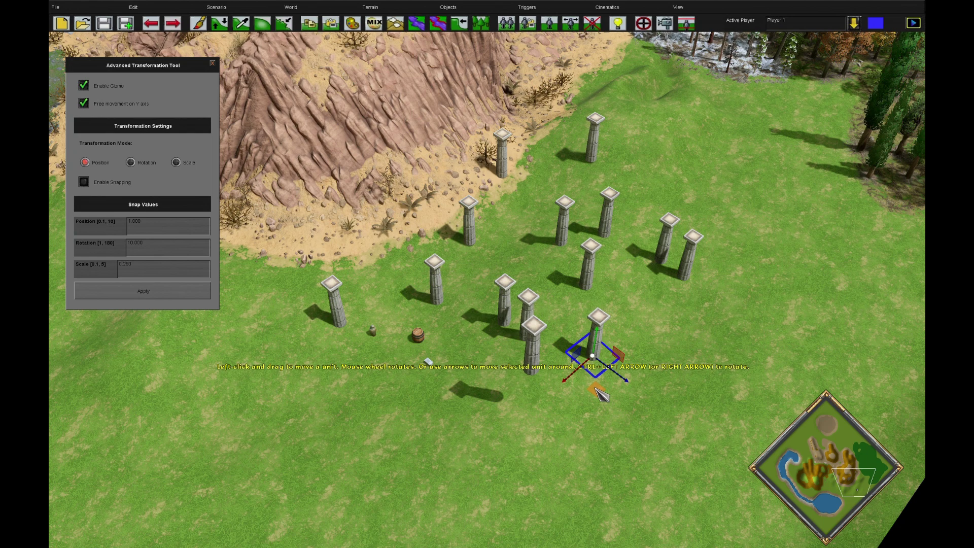
drag(601, 394, 529, 448)
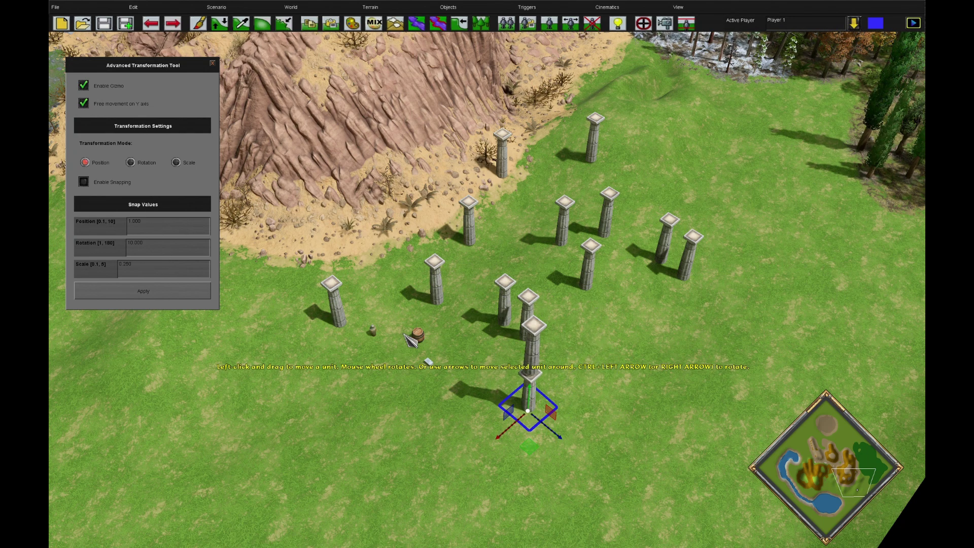
- Move two more columns from the group onto the grass beside the stacked pair, right next to each other, with snapping enabled
click(598, 292)
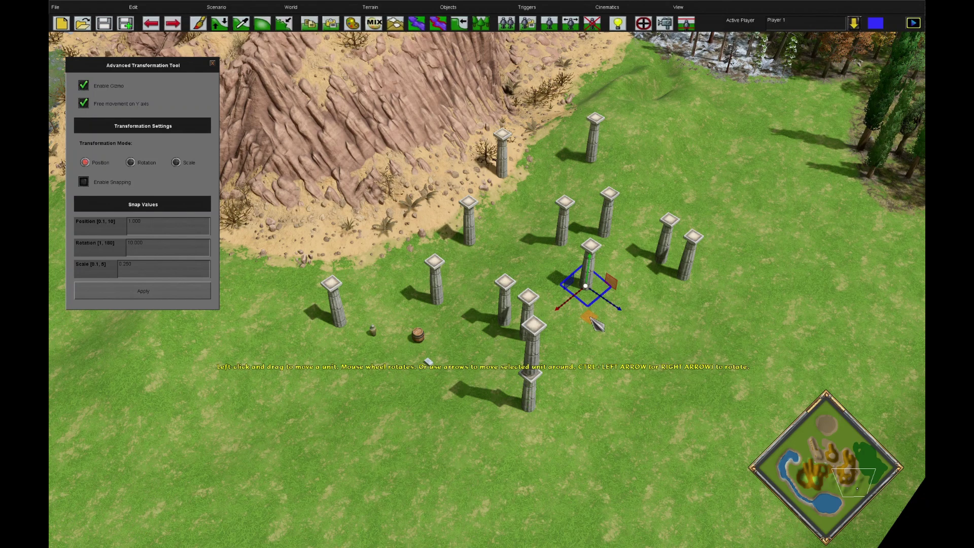
drag(598, 325, 459, 454)
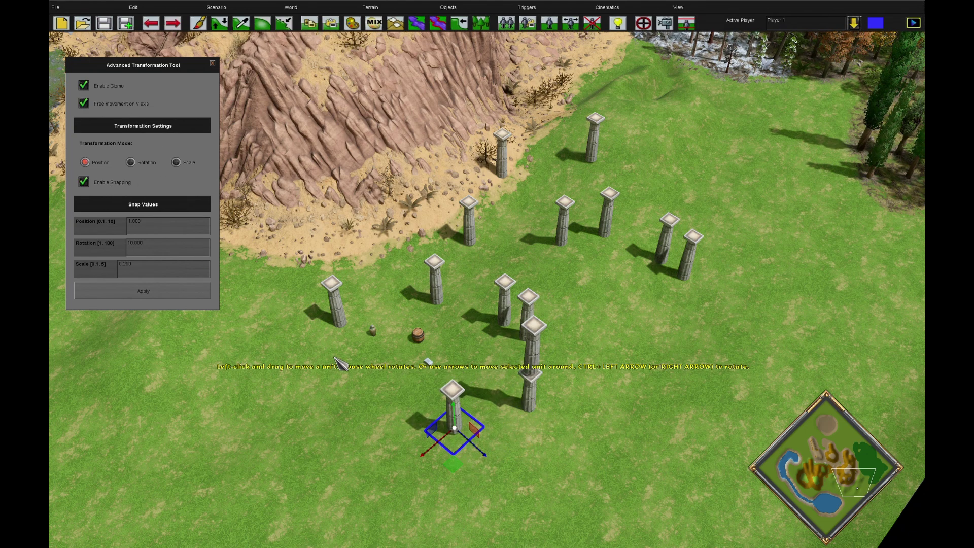
click(349, 329)
drag(349, 330, 375, 341)
drag(391, 307, 458, 468)
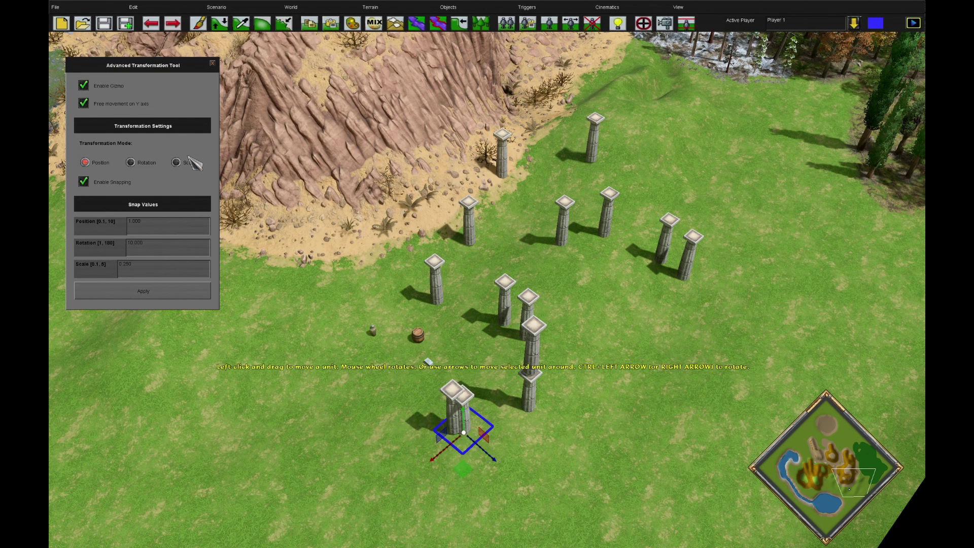
- Align the two adjacent columns onto the same spot and raise one of them on top of the other
key(Escape)
key(Escape)
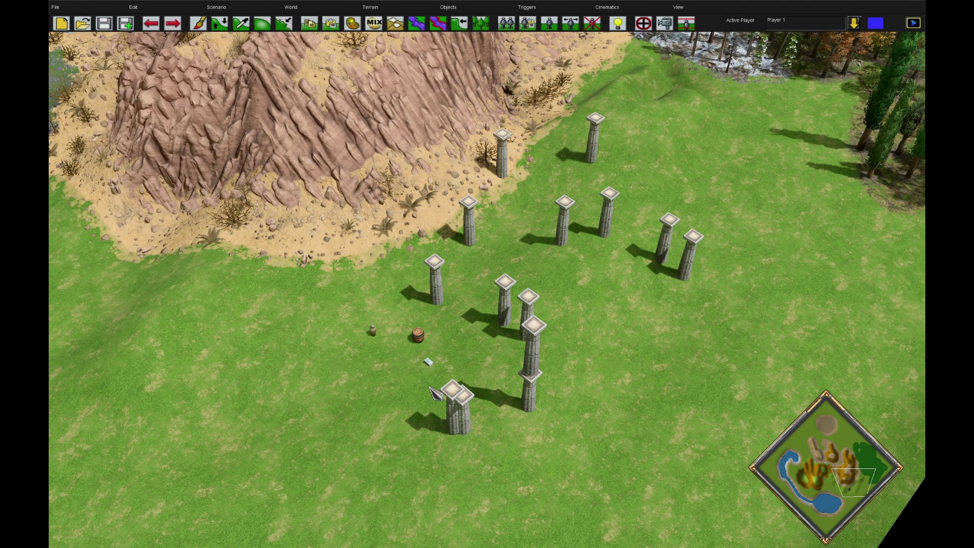
click(452, 416)
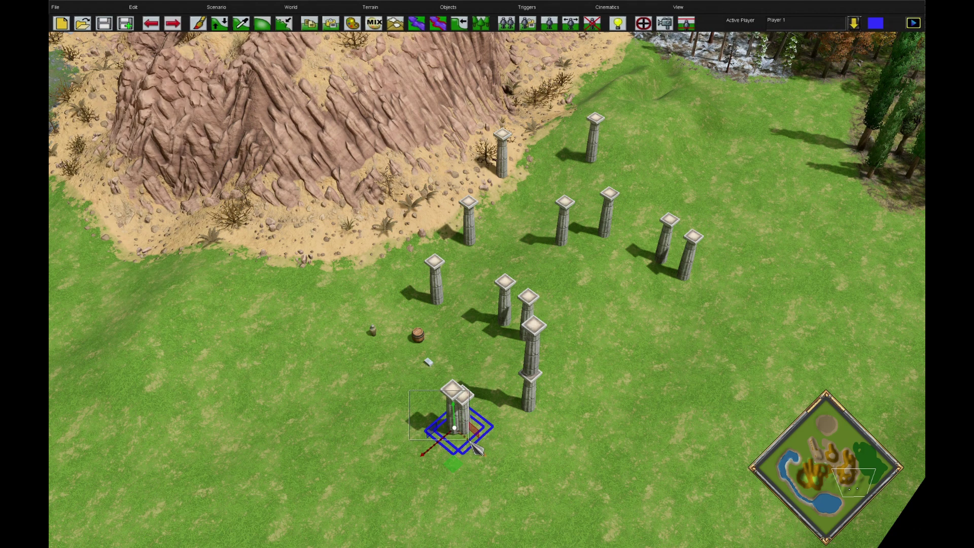
click(447, 7)
click(486, 97)
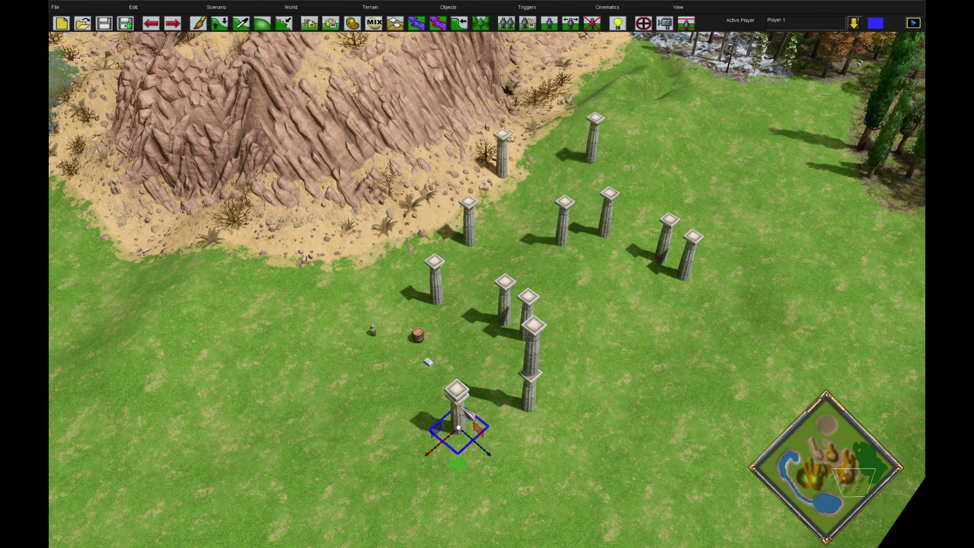
drag(458, 428, 487, 384)
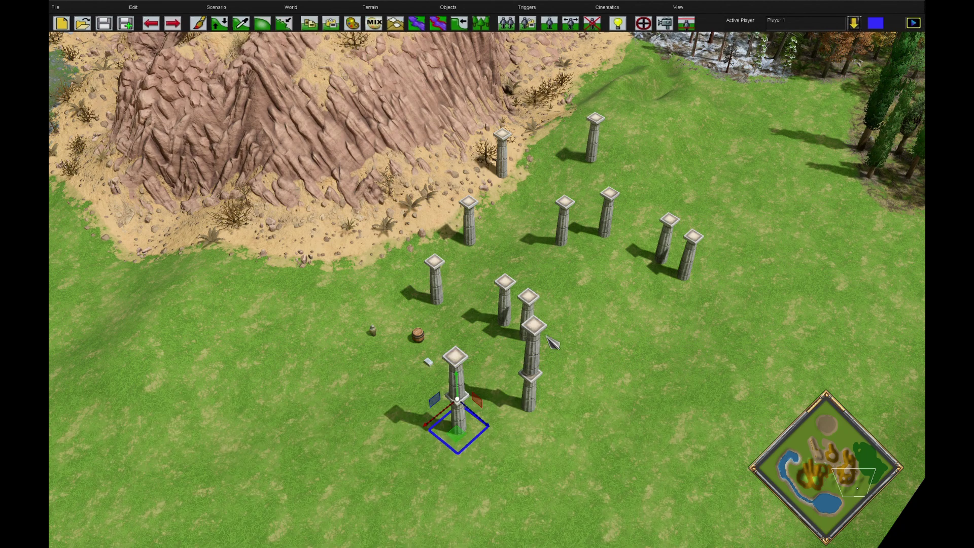
- Copy the lower column of the new stack and paste it onto the open grass beyond the barrel
click(355, 400)
drag(424, 398, 473, 438)
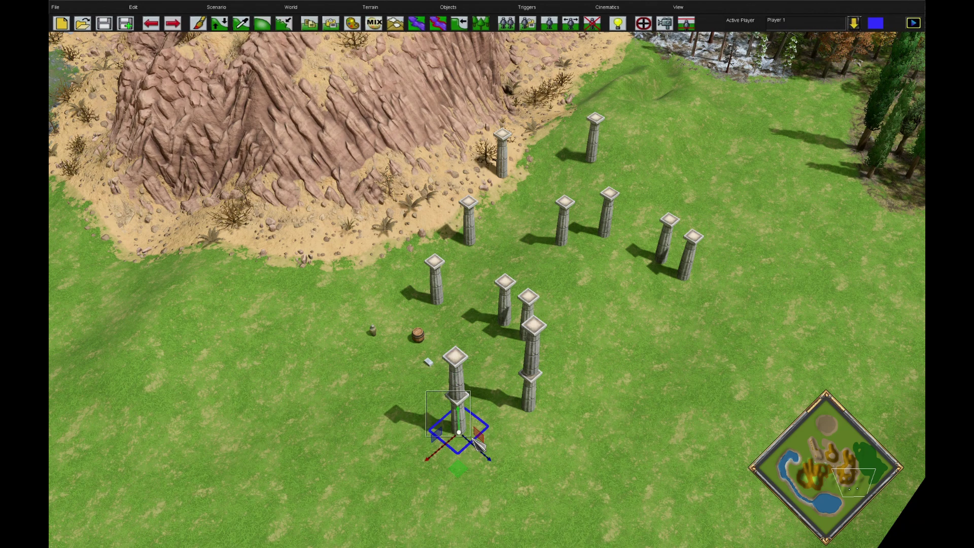
key(ctrl+v)
click(283, 418)
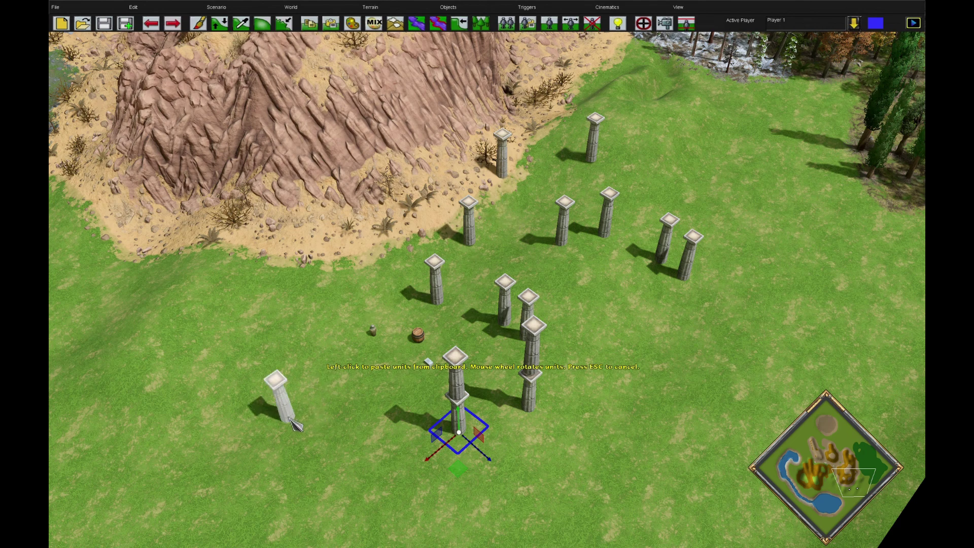
key(Escape)
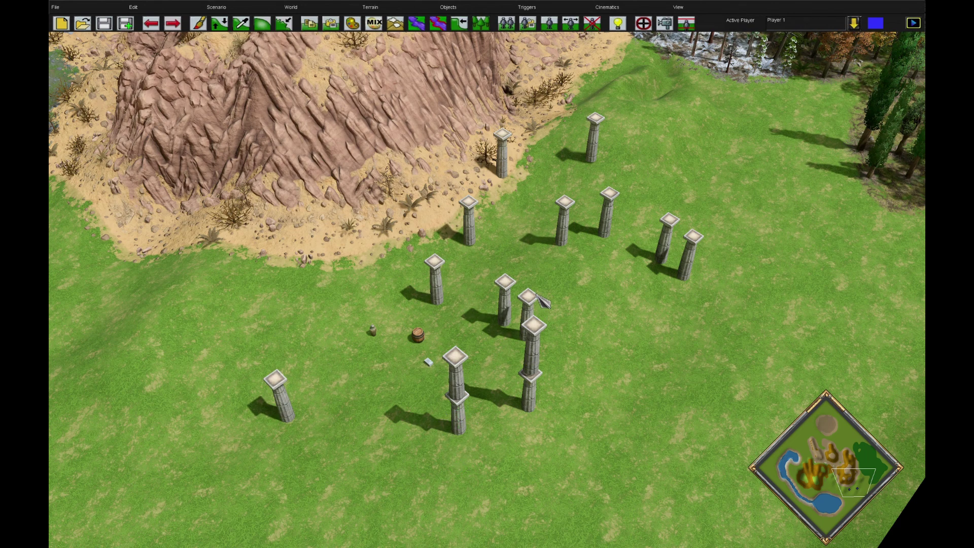
- Set the position snap value of the Advanced Transformation Tool to 5 and place another copy of the pasted column on the grass in front
click(551, 25)
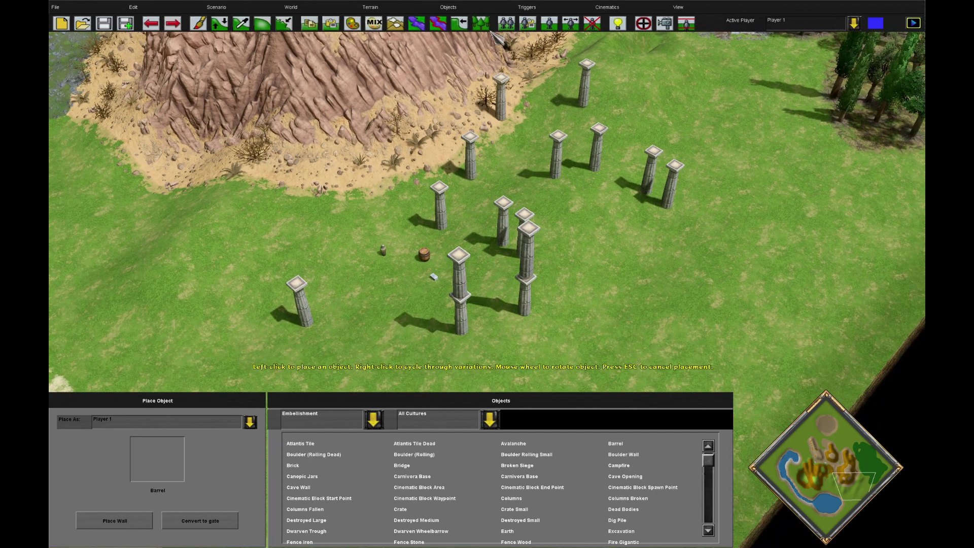
key(Escape)
click(448, 7)
click(484, 144)
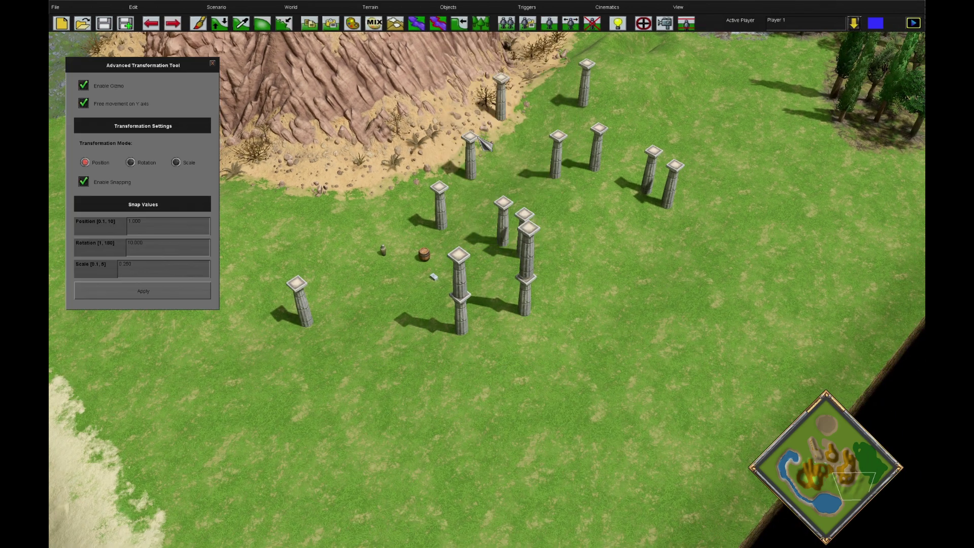
key(Left)
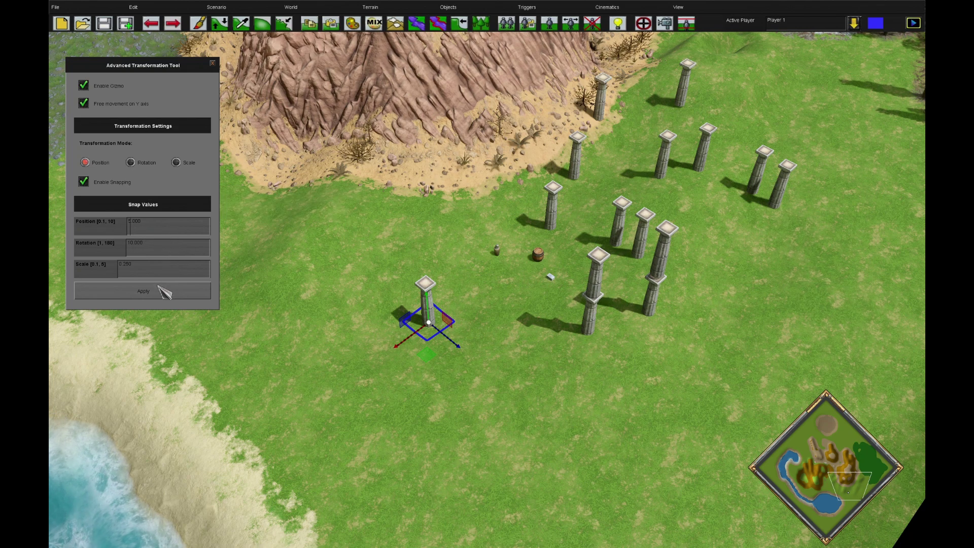
drag(430, 332, 573, 428)
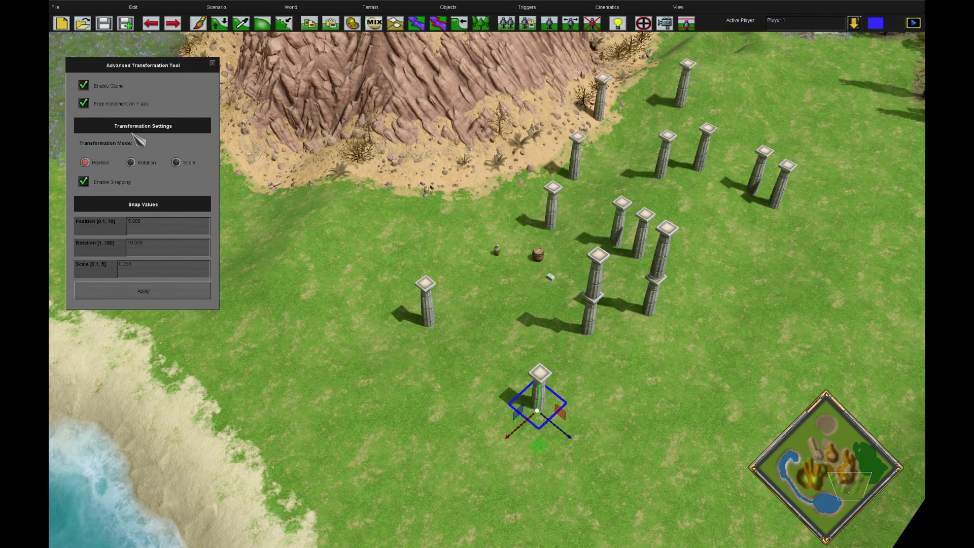
- Turn the front column upside down with the gizmo's rotation mode and raise it back above the ground in position mode
click(130, 163)
scroll(315, 355, up, 1)
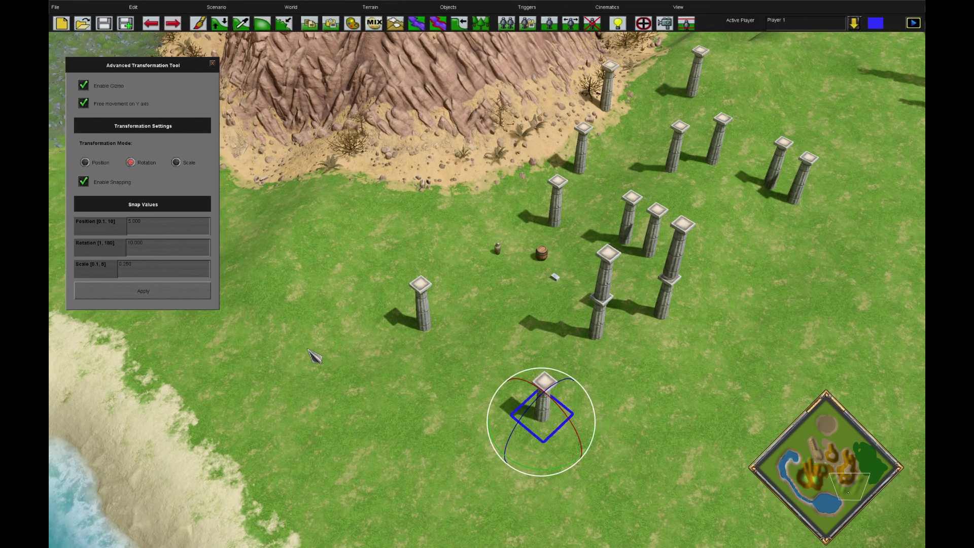
mouse_move(602, 446)
mouse_down()
mouse_move(584, 469)
mouse_move(515, 459)
mouse_move(574, 469)
mouse_move(599, 454)
mouse_move(600, 388)
mouse_move(581, 348)
mouse_move(608, 442)
mouse_move(599, 431)
mouse_up()
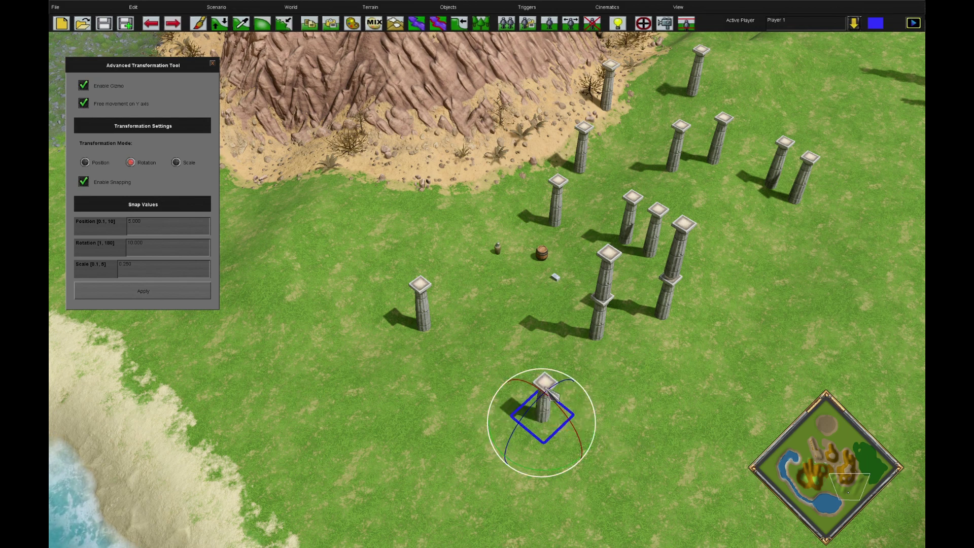
drag(556, 400, 532, 507)
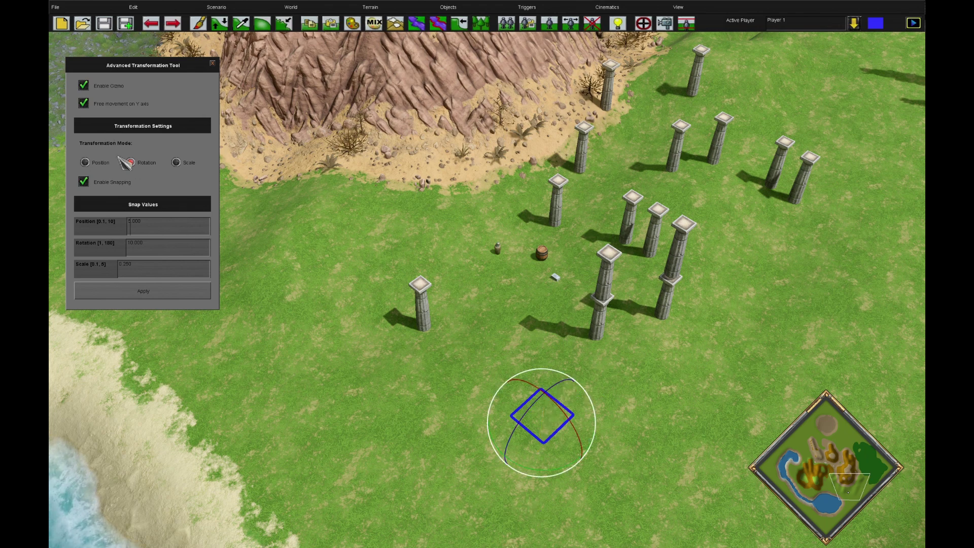
click(85, 163)
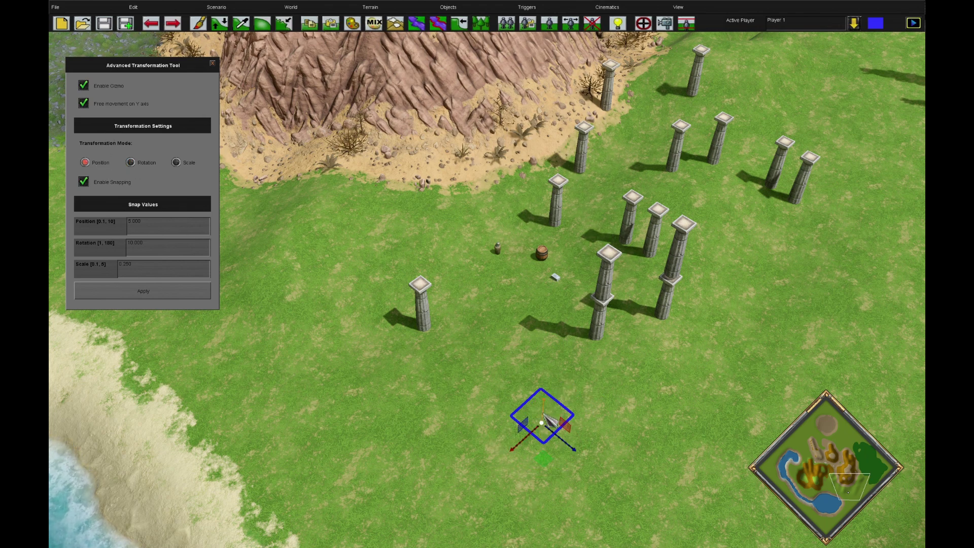
drag(545, 416, 547, 368)
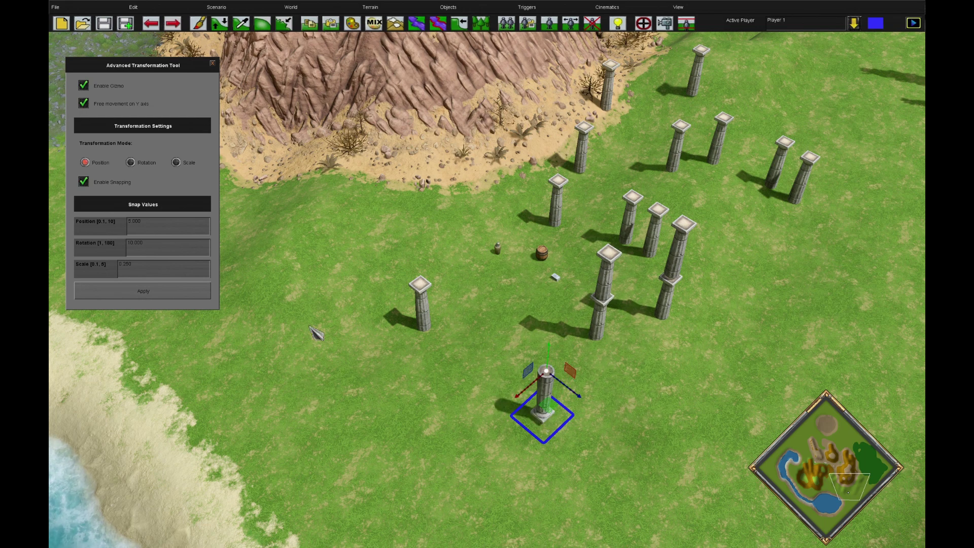
- Move the nearby upright column on top of the inverted one so they join into one tall column
click(421, 314)
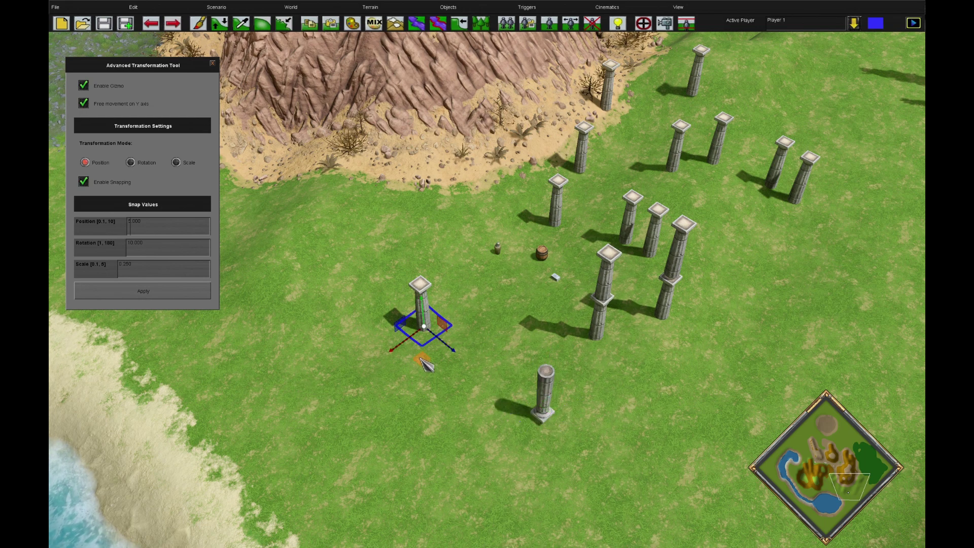
drag(420, 328, 556, 369)
click(665, 399)
key(Down)
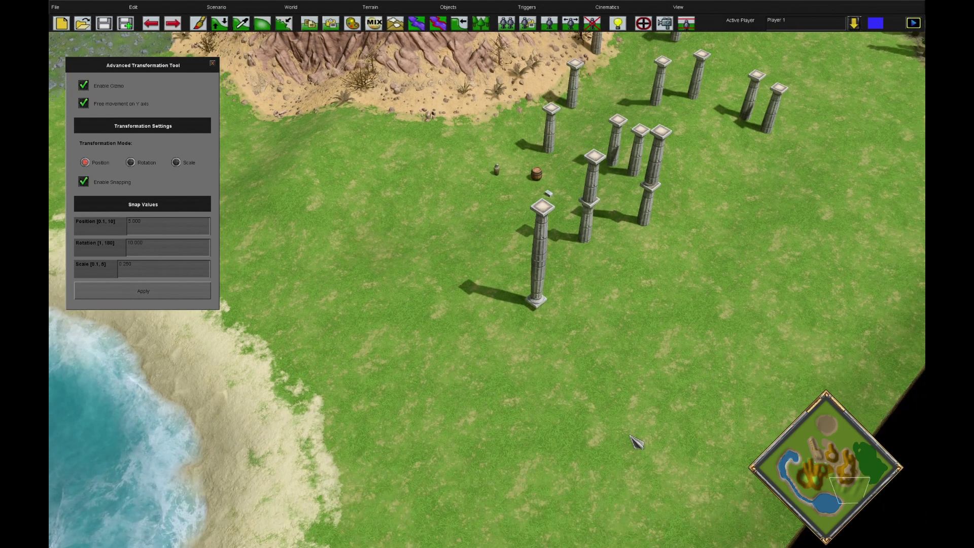
scroll(617, 404, up, 5)
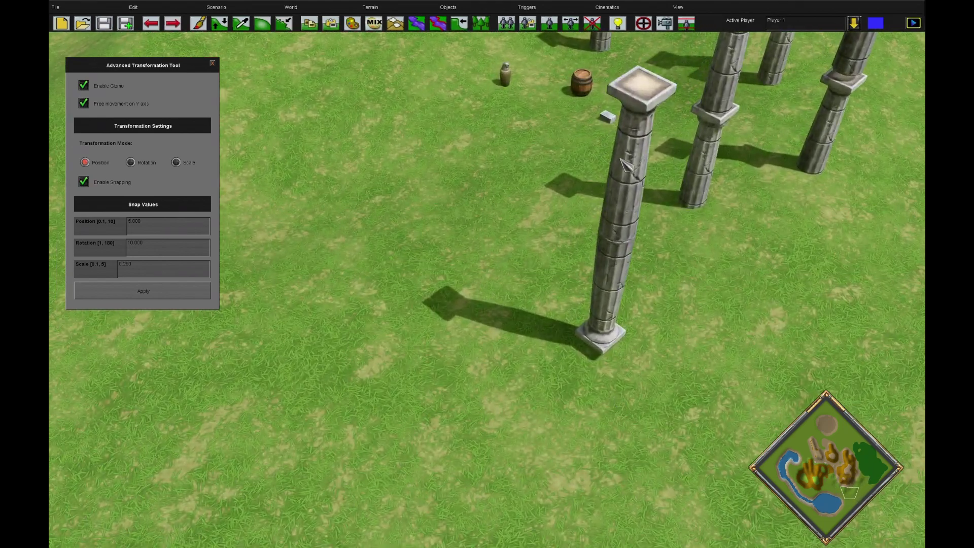
scroll(643, 317, down, 3)
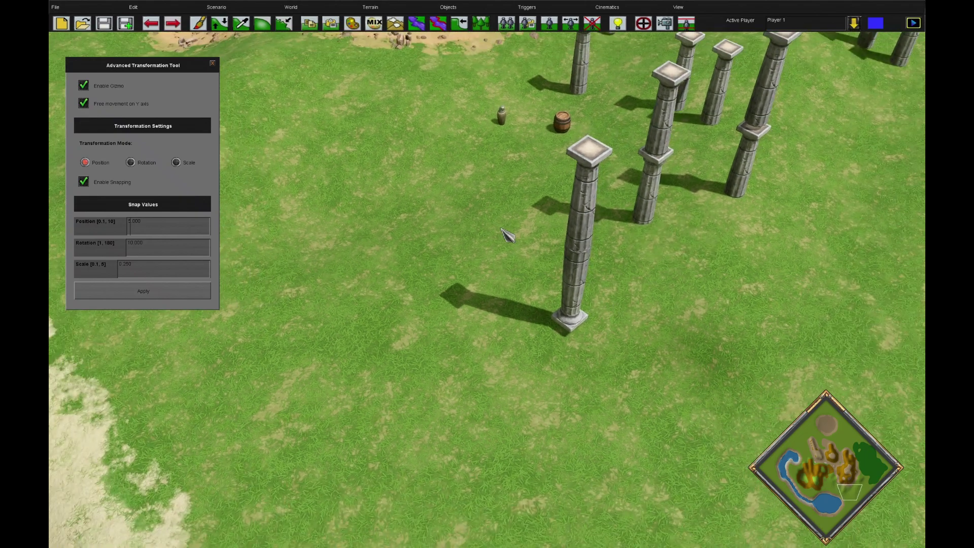
scroll(501, 228, down, 3)
- Enlarge the column behind the barrel in width, depth and height with the gizmo's scale mode
key(Up)
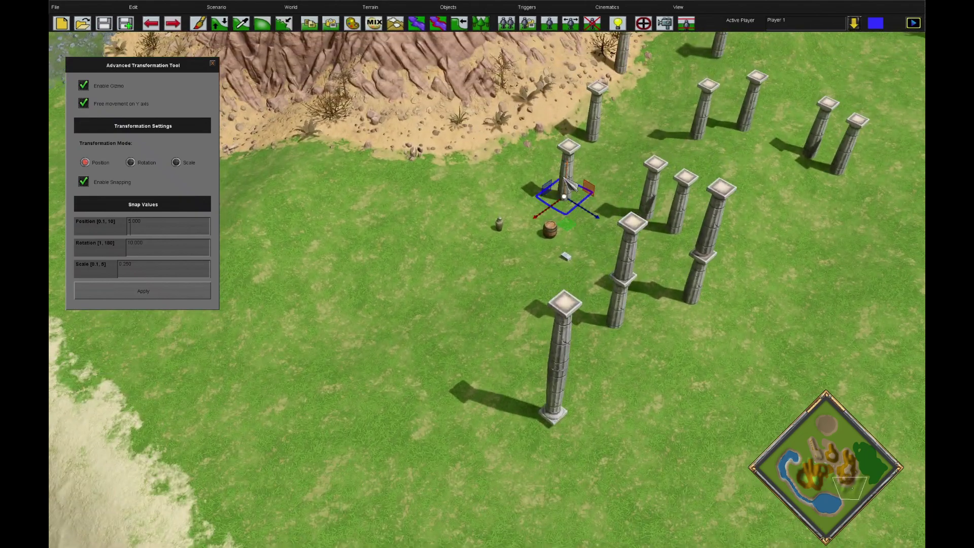
click(184, 166)
scroll(425, 158, up, 2)
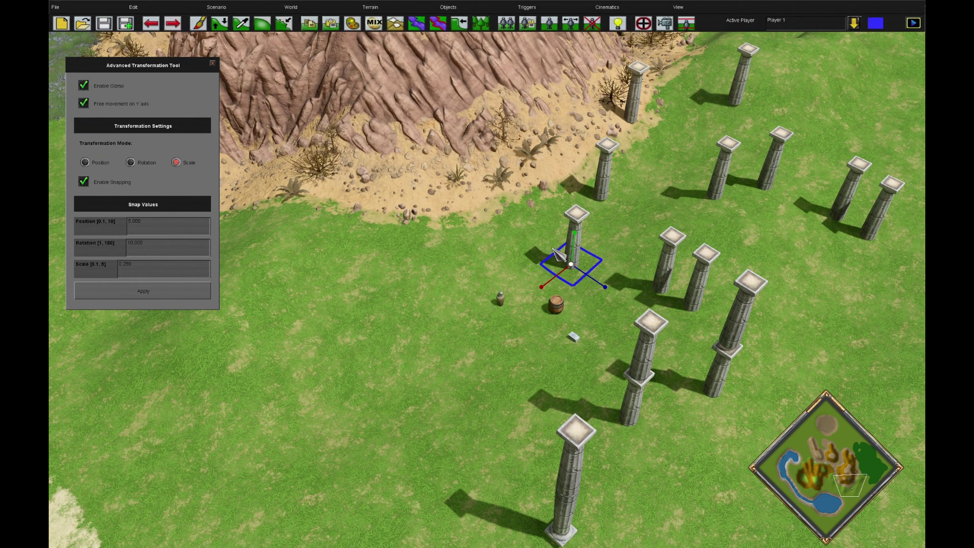
drag(544, 290, 517, 330)
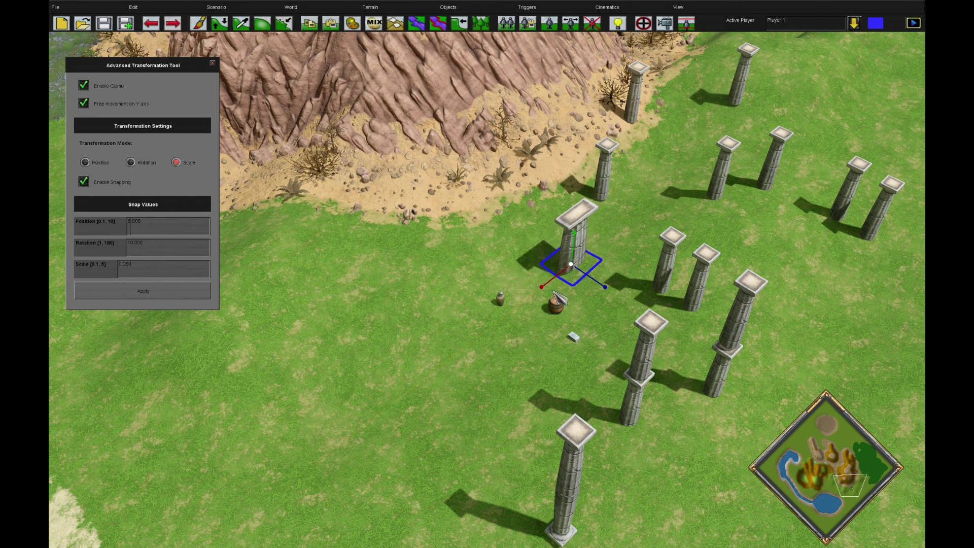
drag(590, 281, 627, 308)
scroll(623, 323, up, 2)
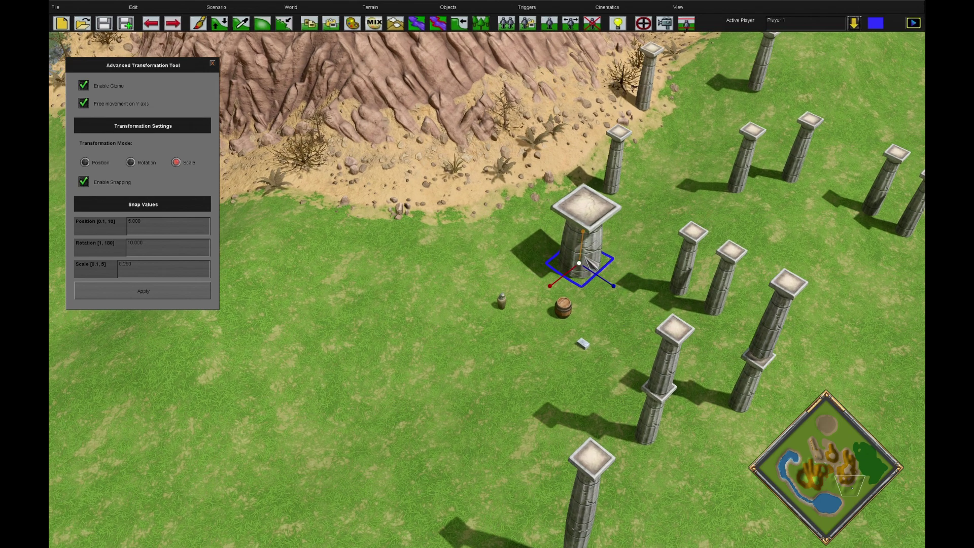
mouse_move(587, 259)
mouse_down()
mouse_move(589, 239)
mouse_move(591, 251)
mouse_up()
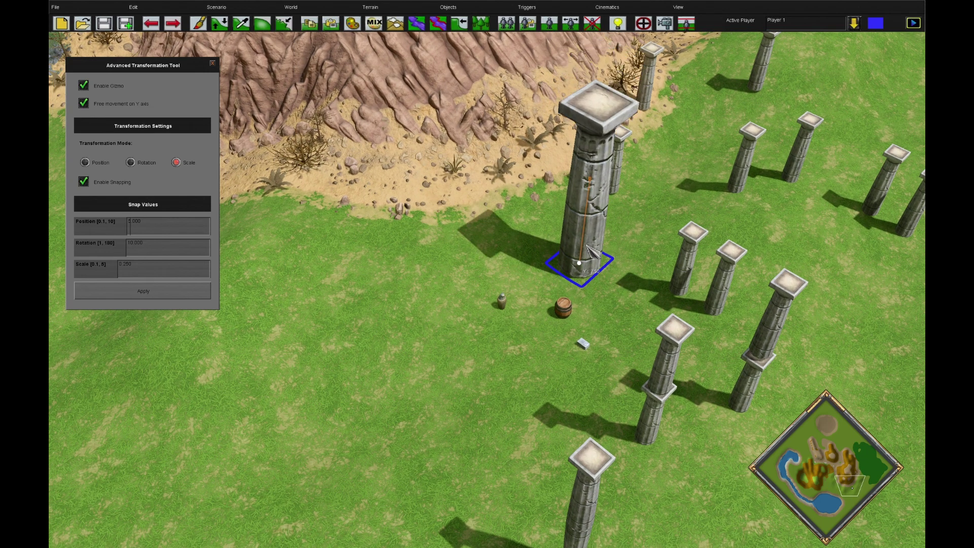
- Scale the column beside the enlarged one down to a small size and close the Advanced Transformation Tool
key(Right)
key(Up)
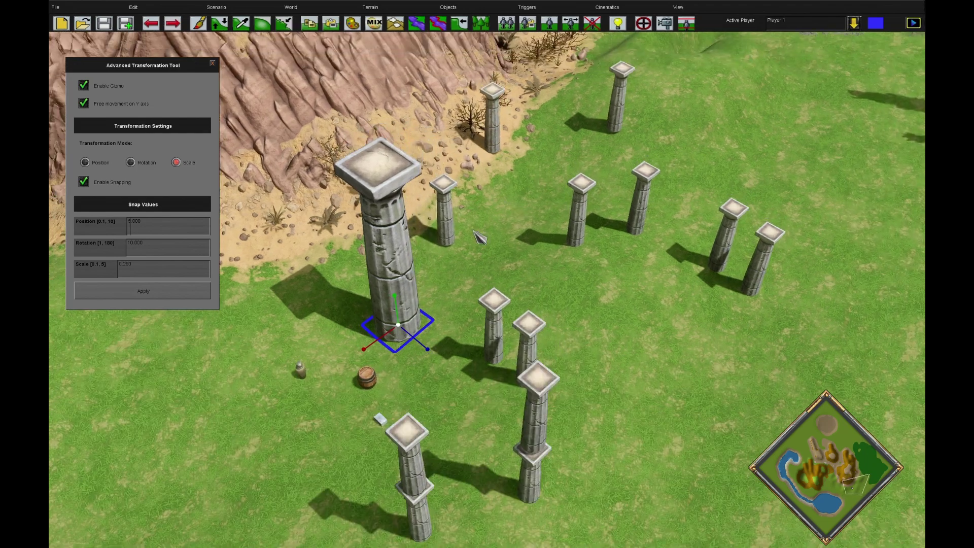
click(449, 244)
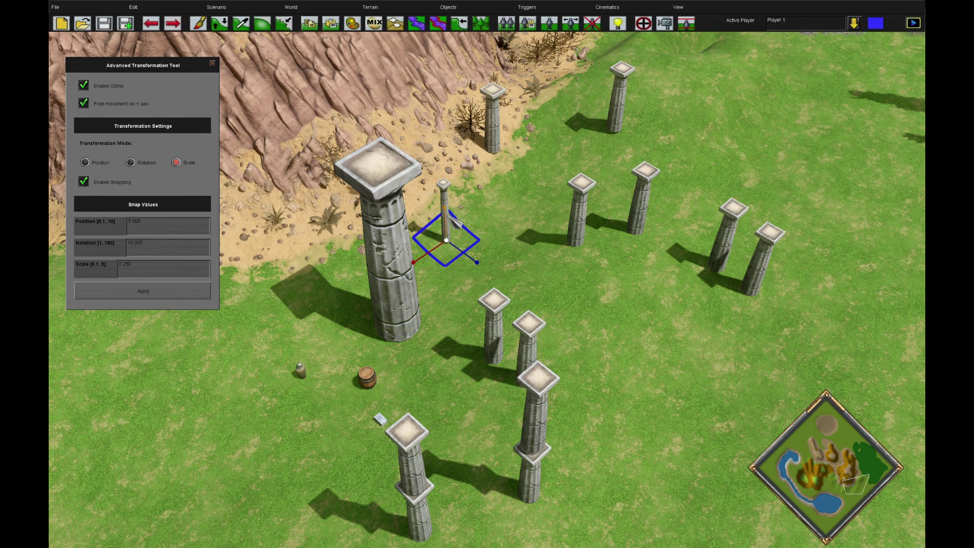
click(573, 291)
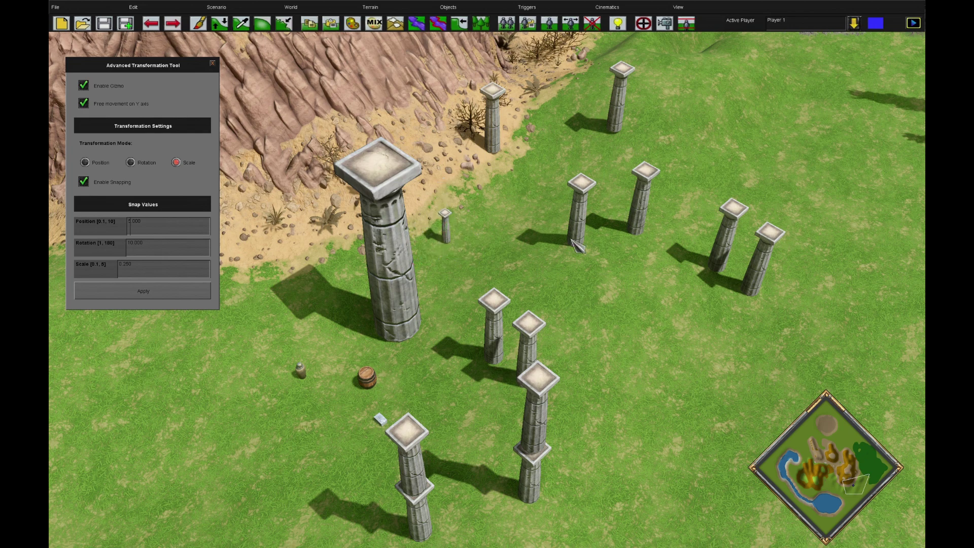
click(555, 24)
key(Escape)
key(Escape)
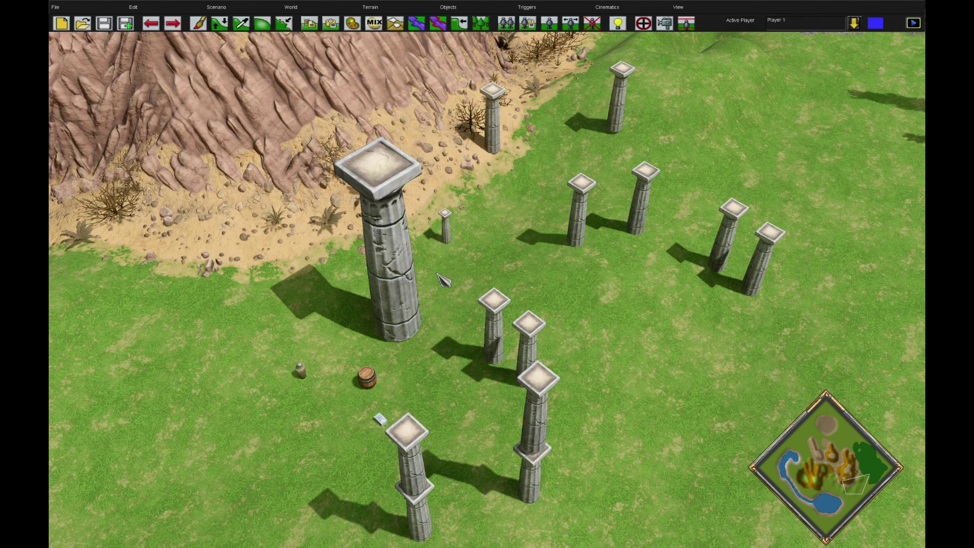
- Copy the enlarged column behind the barrel and paste three copies on the grass among and beside the smaller columns
click(409, 325)
key(ctrl+c)
key(ctrl+v)
click(631, 345)
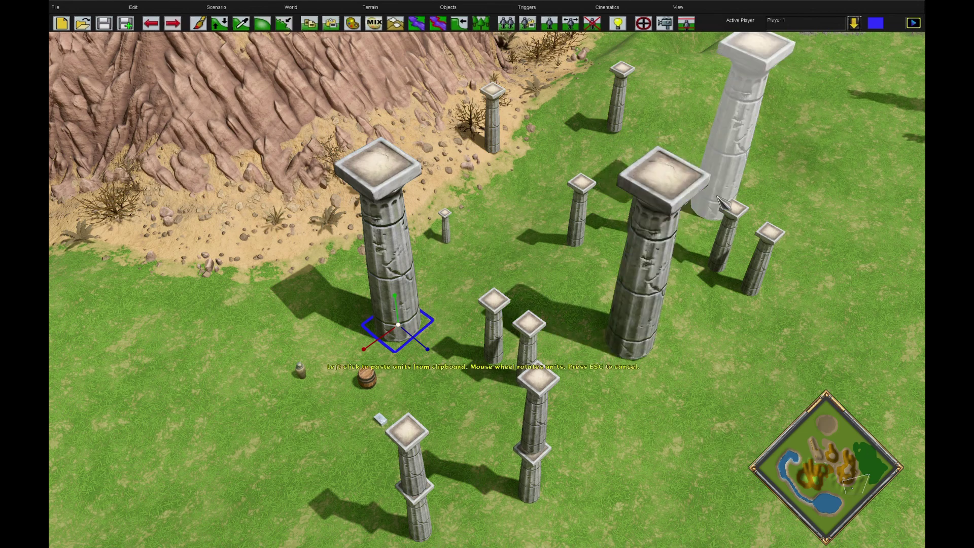
click(713, 173)
click(730, 351)
key(Escape)
- Copy the scaled-down column and paste three copies on the grass in front of the large columns
click(446, 236)
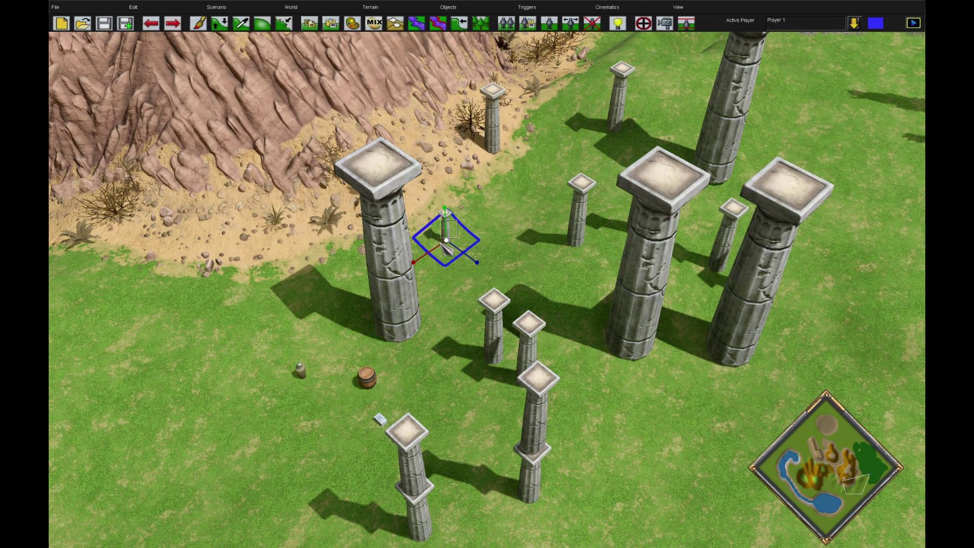
key(Down)
key(Down)
key(ctrl+c)
key(ctrl+v)
click(654, 364)
click(722, 322)
click(619, 322)
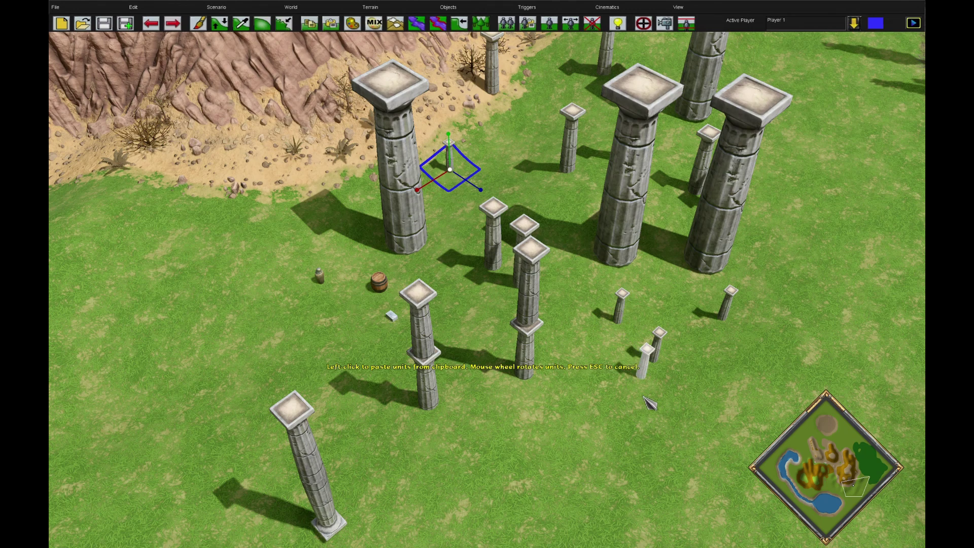
key(Escape)
- Copy the inverted front column and paste three copies in a row on the grass beside it
key(Down)
click(325, 396)
key(ctrl+c)
key(ctrl+v)
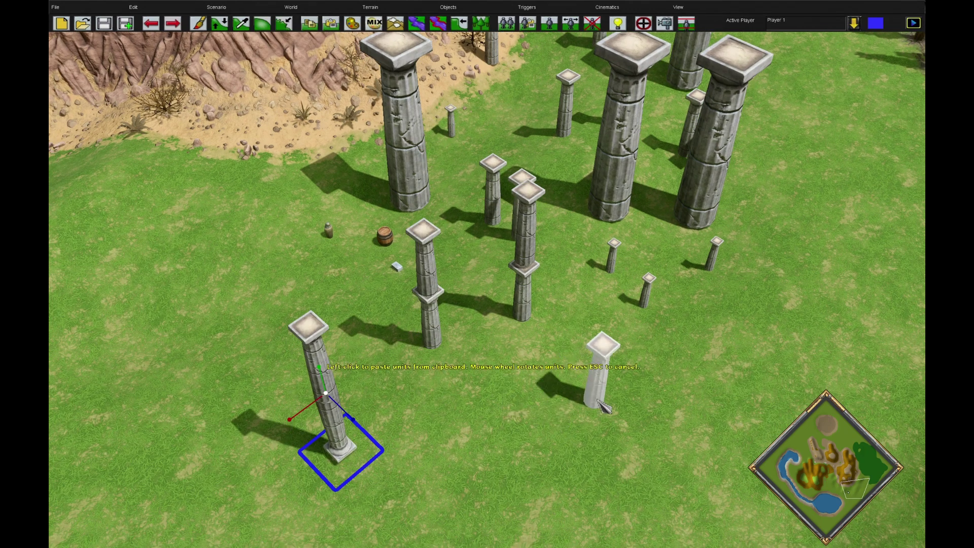
click(600, 396)
click(680, 378)
key(Escape)
drag(300, 412, 413, 514)
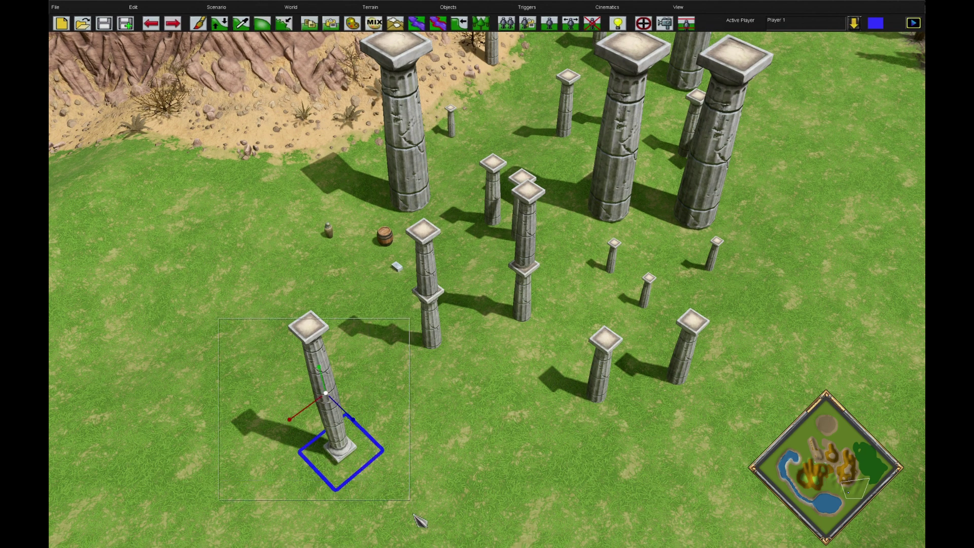
key(ctrl+v)
click(498, 415)
key(Escape)
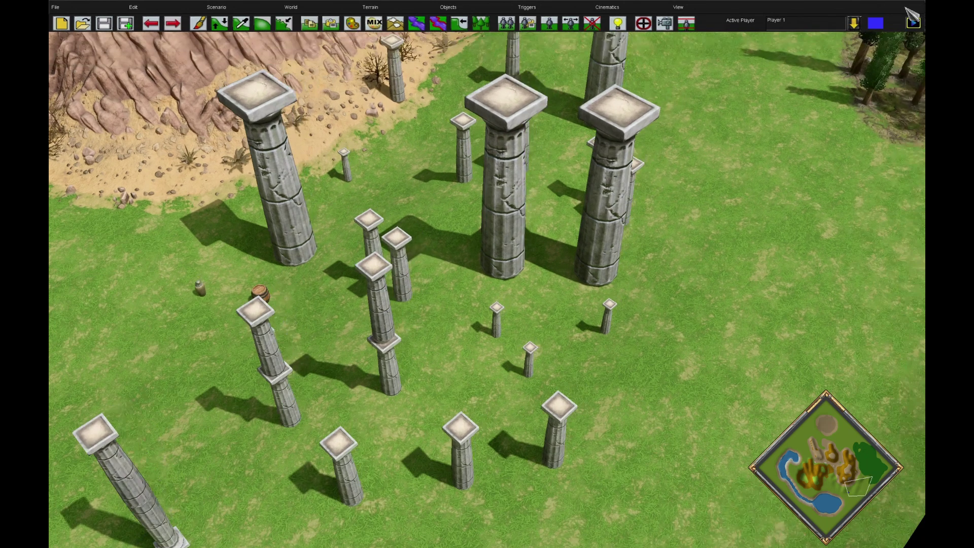
- Copy the two adjacent large columns together and paste the pair twice on the open grass next to them
drag(596, 292, 597, 293)
key(Right)
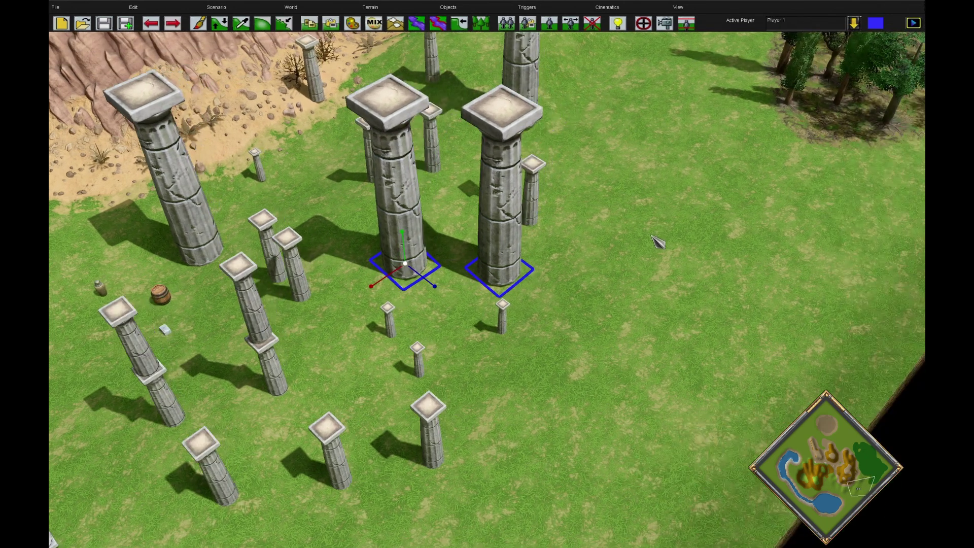
key(ctrl+c)
key(ctrl+v)
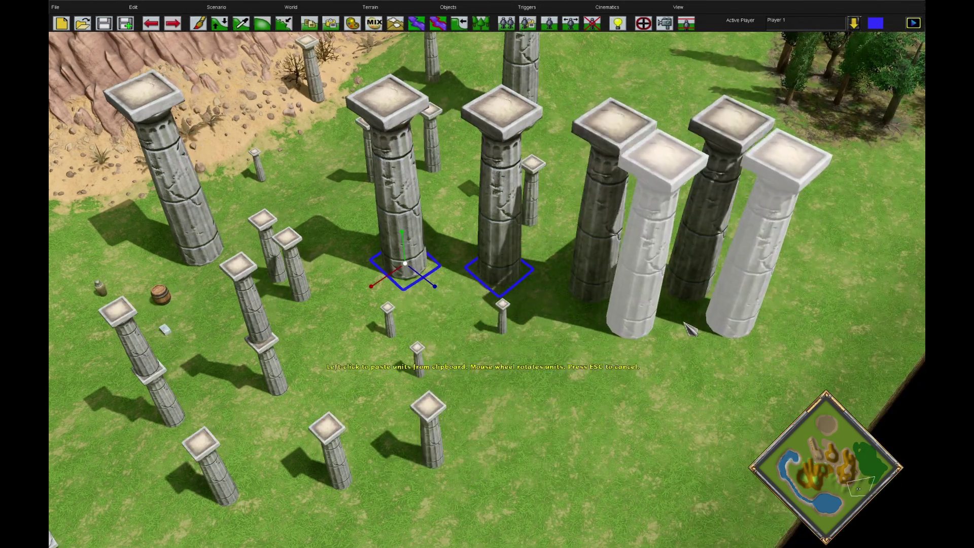
click(709, 320)
key(Right)
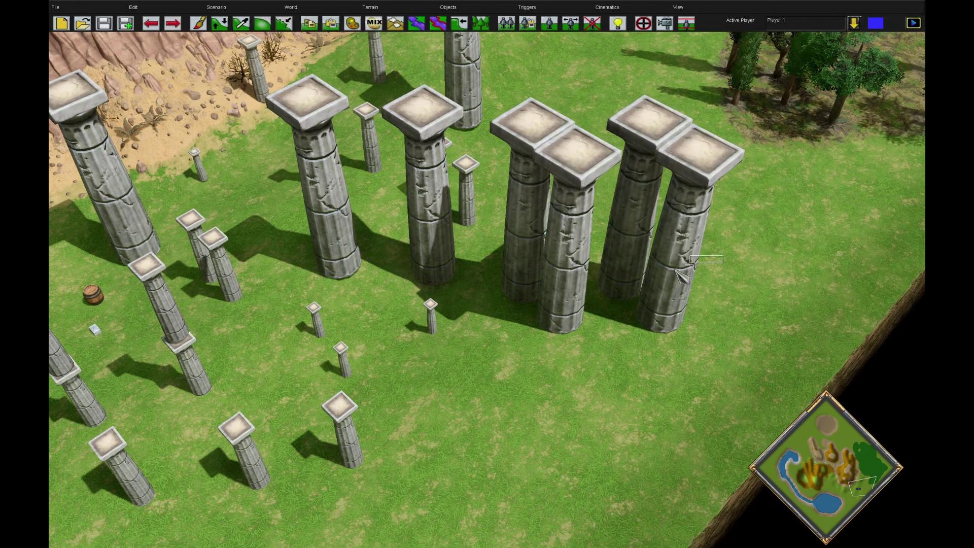
- Select the four large columns just pasted and shift their positions slightly relative to one another
drag(677, 271, 531, 373)
click(493, 9)
click(501, 81)
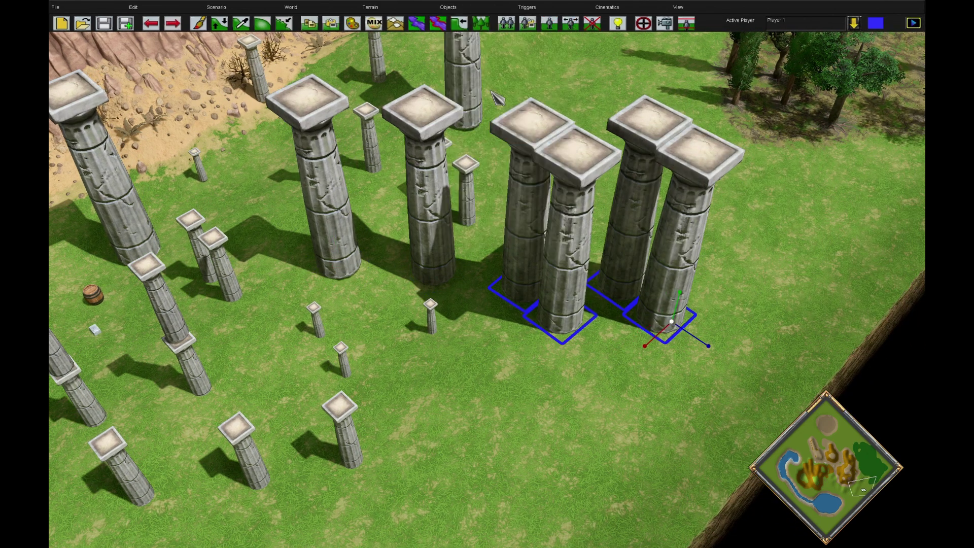
click(567, 374)
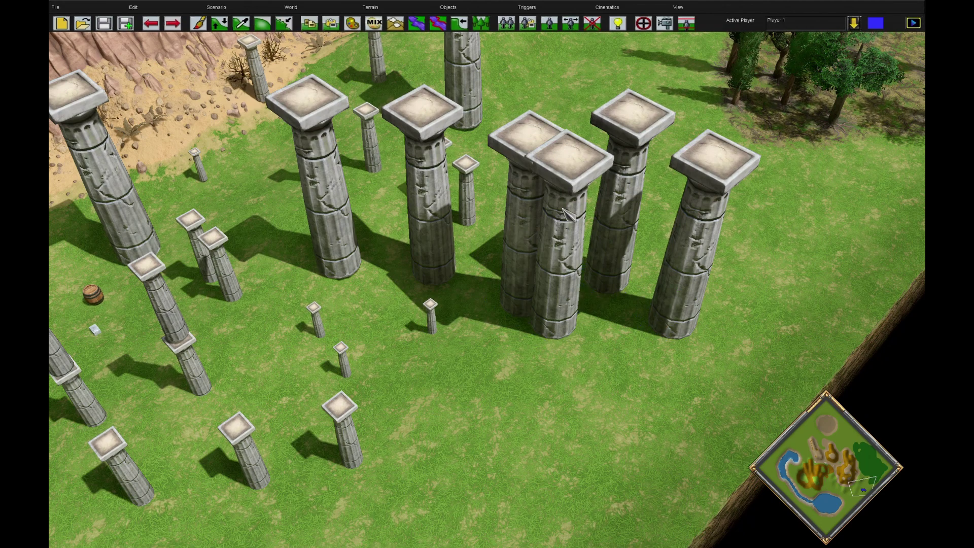
- Examine the four shifted large columns up close and survey the whole group of columns from farther away
scroll(568, 216, up, 5)
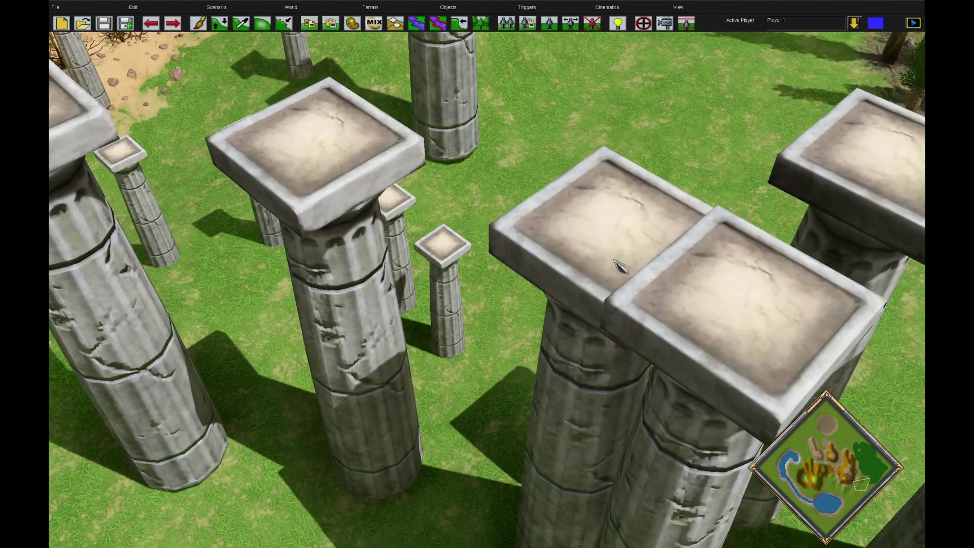
scroll(620, 265, down, 5)
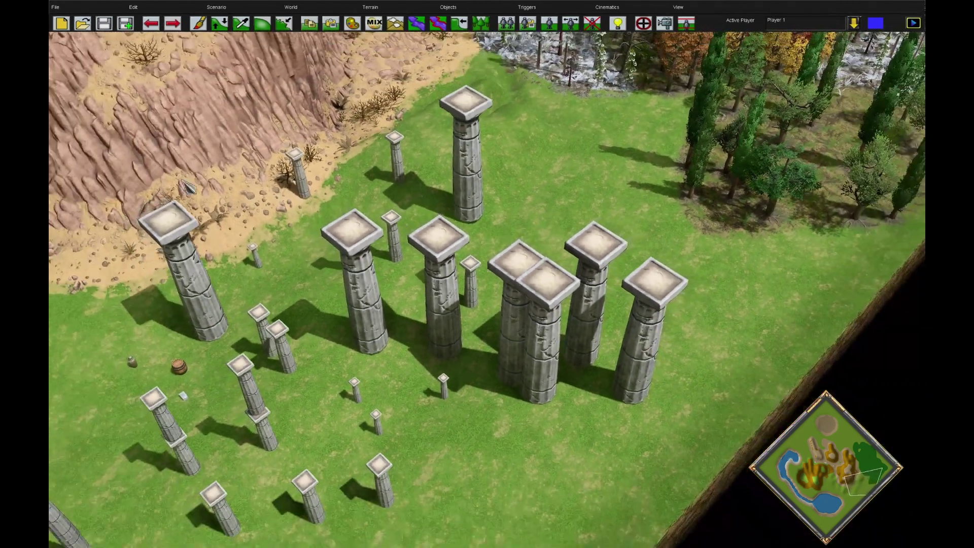
key(Left)
key(Right)
key(Right)
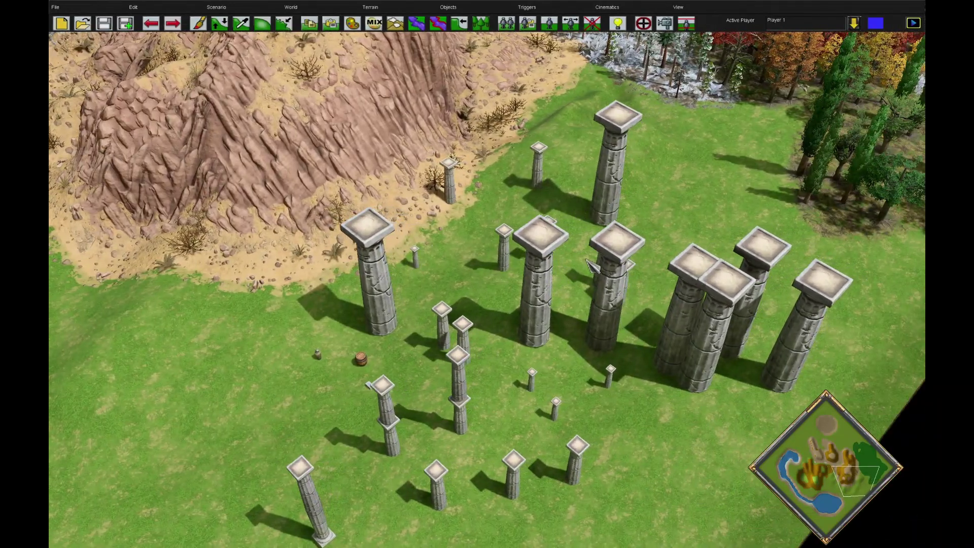
scroll(593, 264, up, 3)
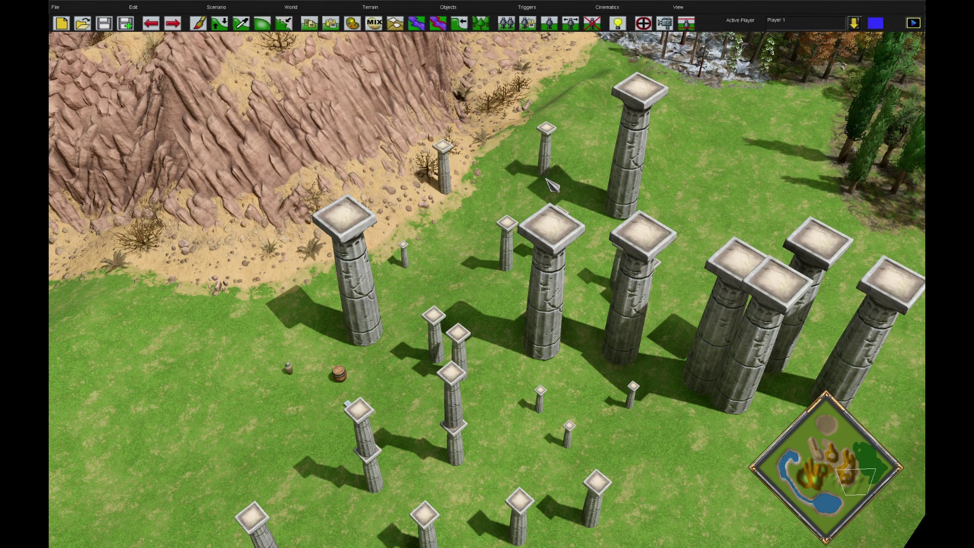
middle_drag(258, 376, 186, 544)
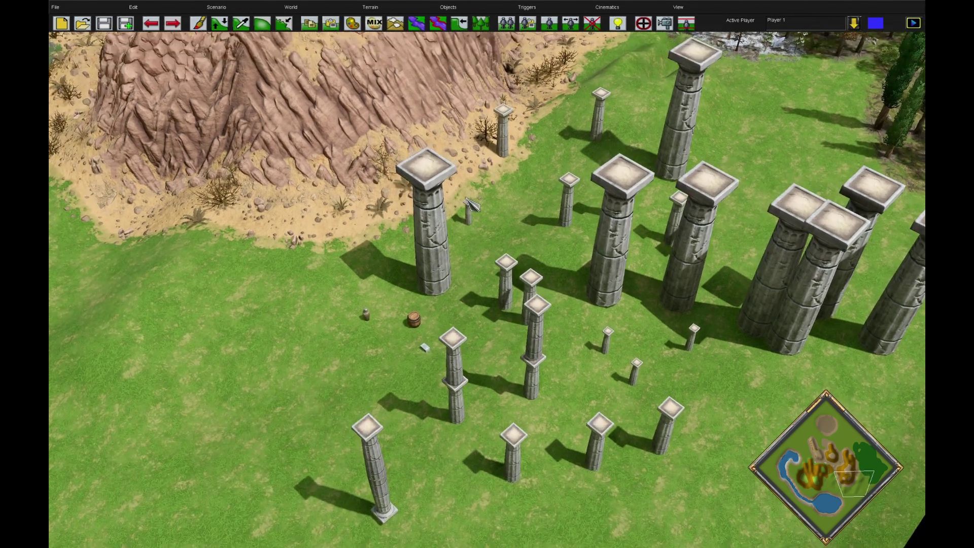
- Start a terrain copy and mark an area enclosing the flat-topped middle mountain and the sandy patch beside it
mouse_move(161, 7)
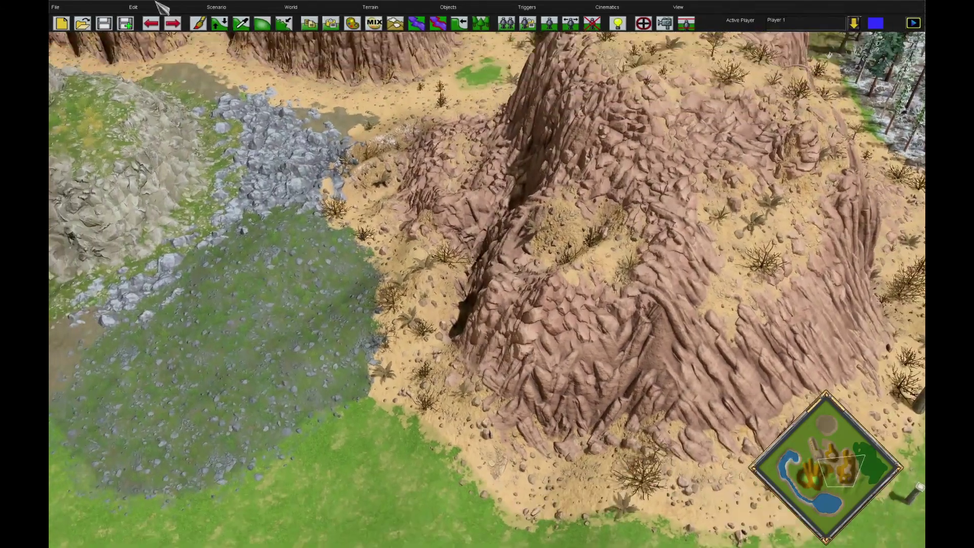
mouse_move(235, 1)
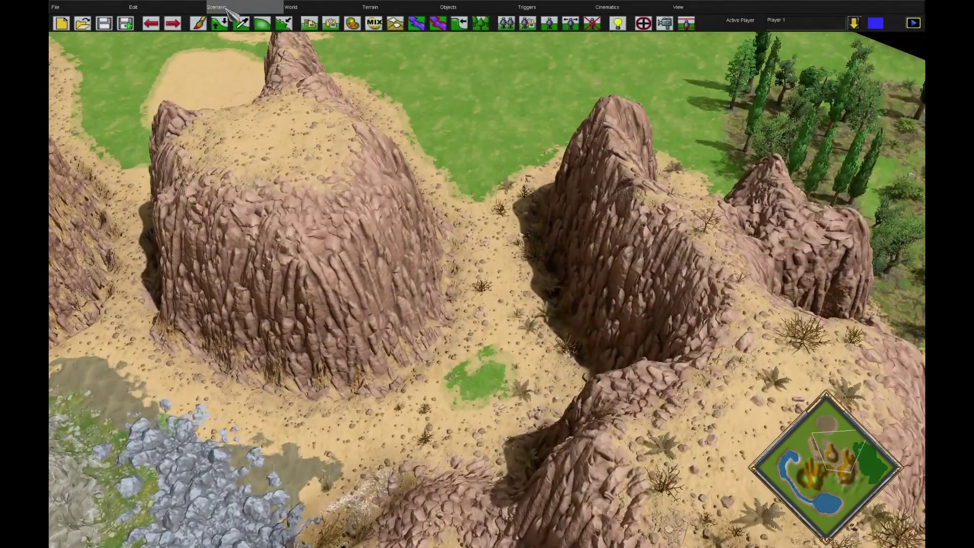
click(134, 7)
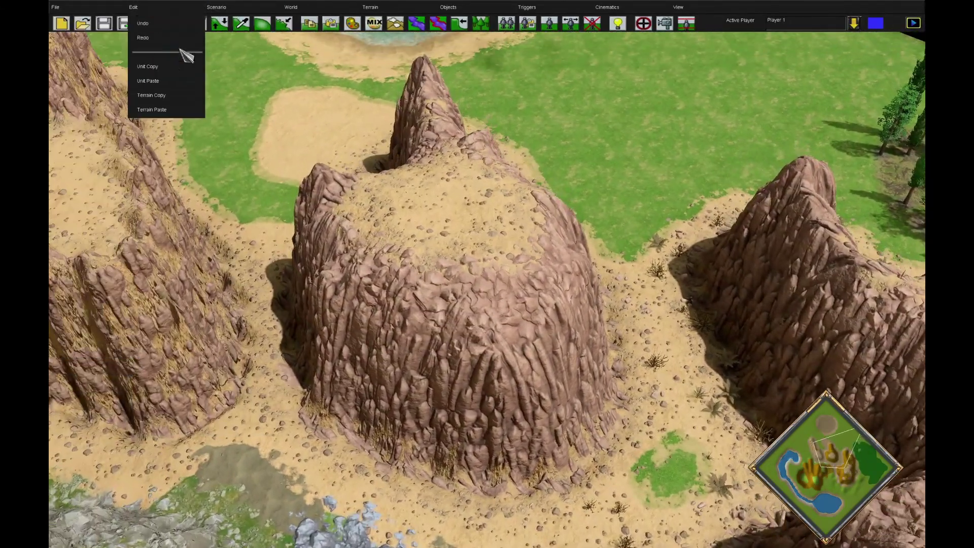
click(175, 96)
key(Down)
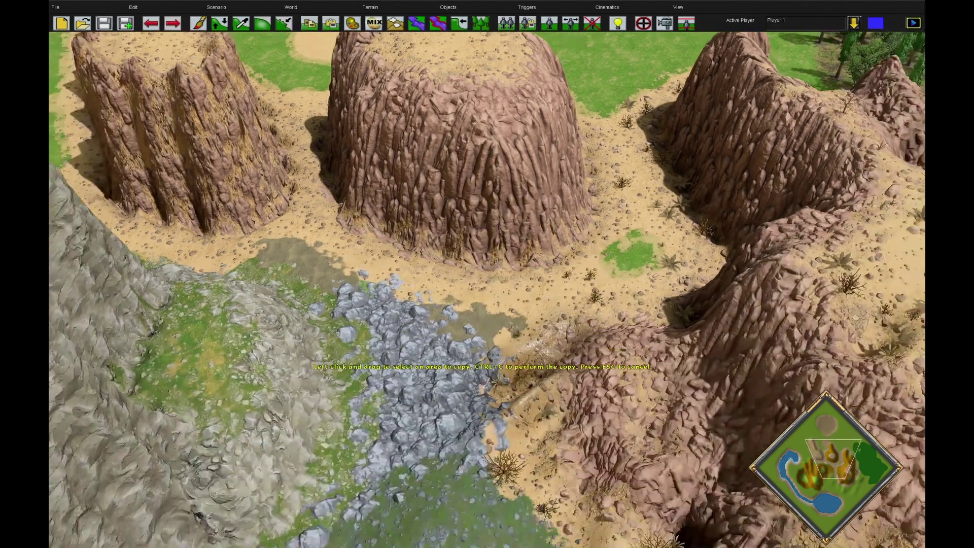
key(Up)
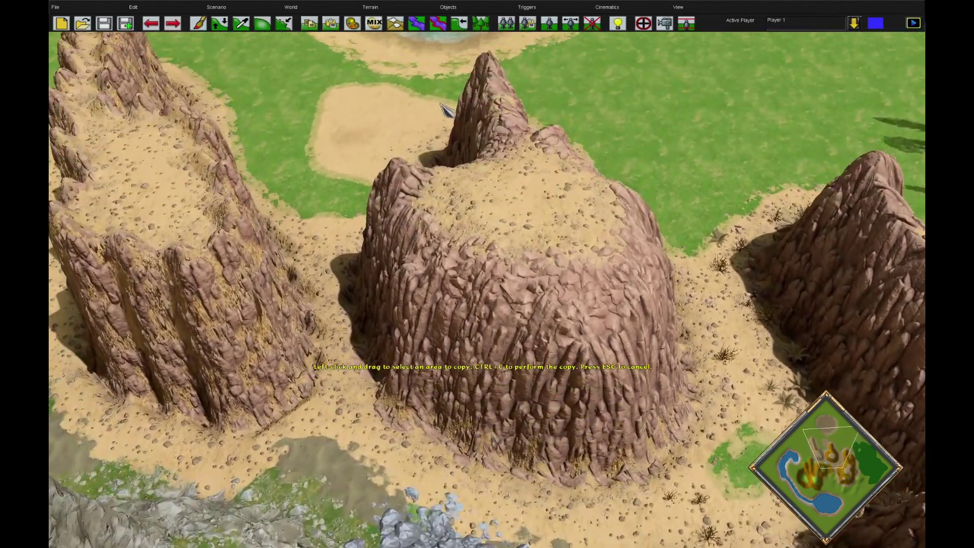
drag(407, 80, 488, 537)
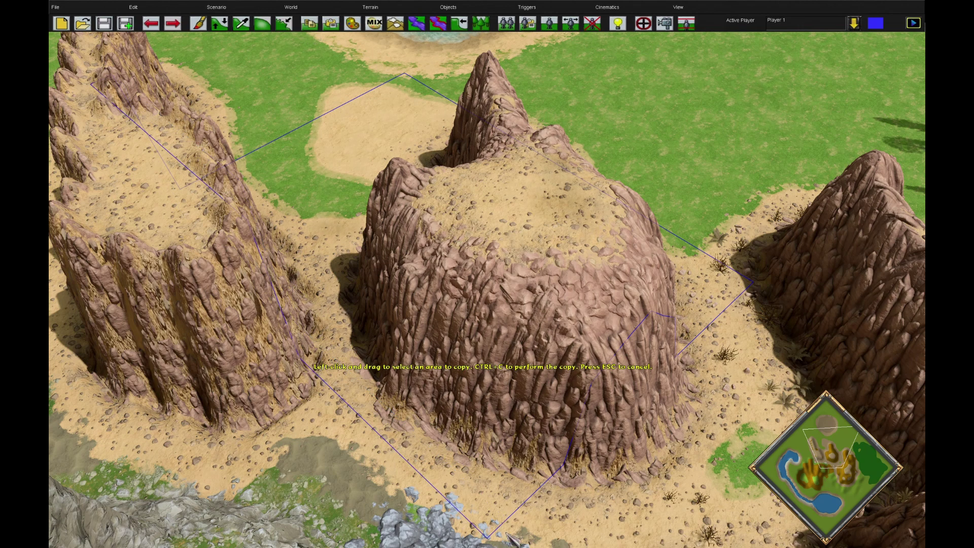
- Paste the copied mountain terrain, with elevation and textures at 0 degrees rotation, behind the original mountain
click(134, 7)
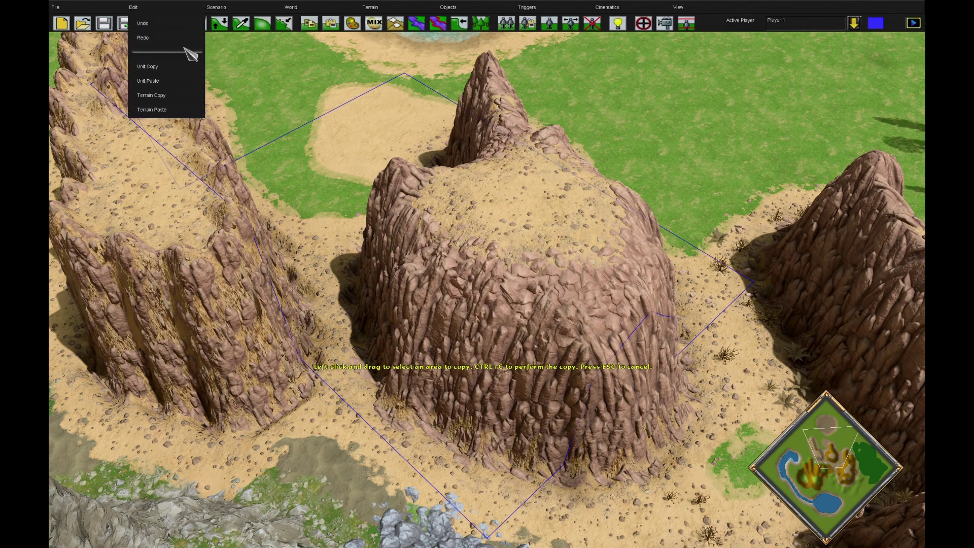
click(172, 109)
key(Up)
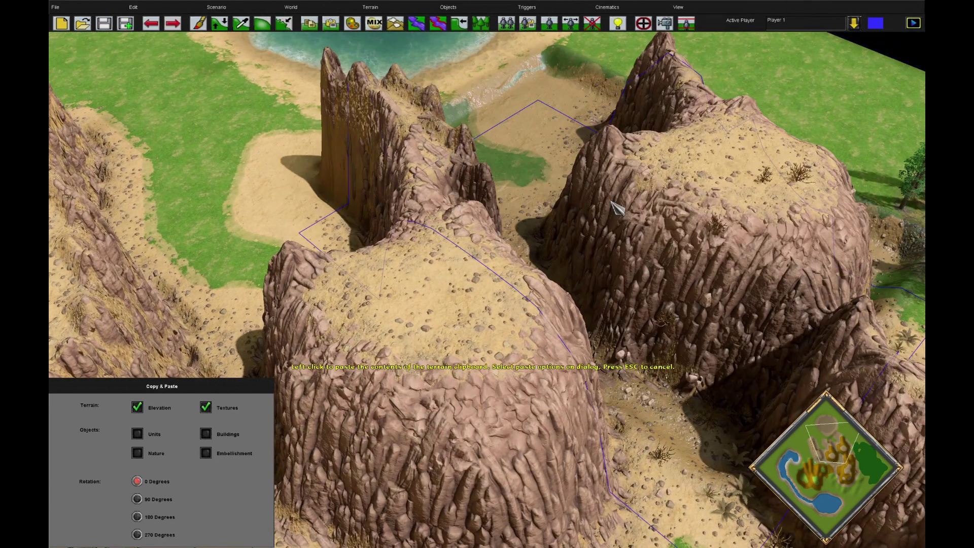
- Paste the copied terrain again with 90 degrees rotation over the rocky green slope and end the terrain paste
key(Down)
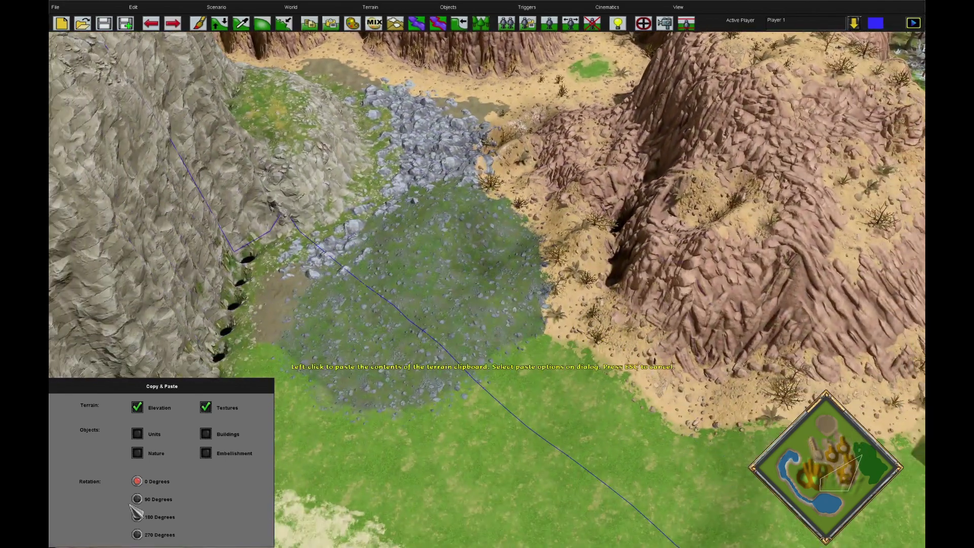
click(137, 498)
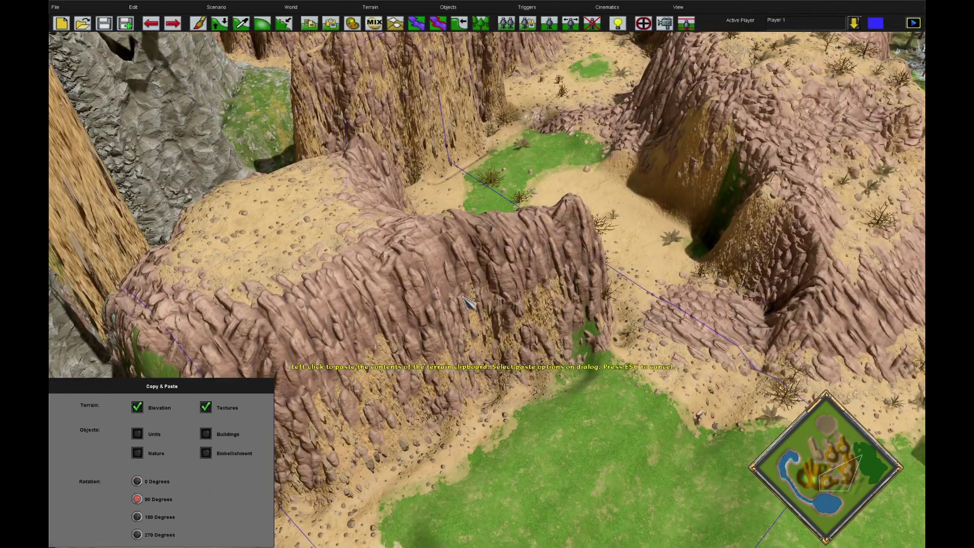
key(Up)
key(Escape)
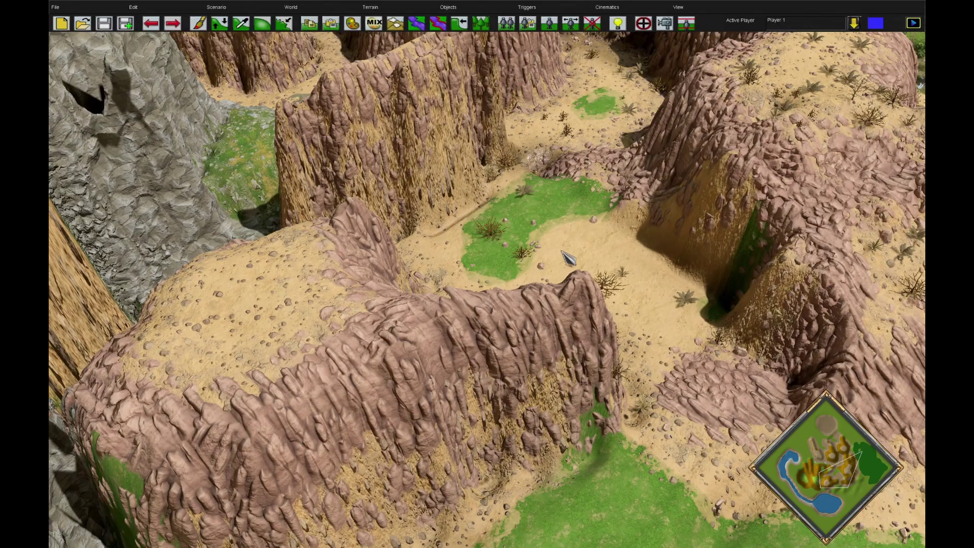
- Show the effects of Trigger_0 in the trigger editor and browse the full list of effect types
mouse_move(732, 1)
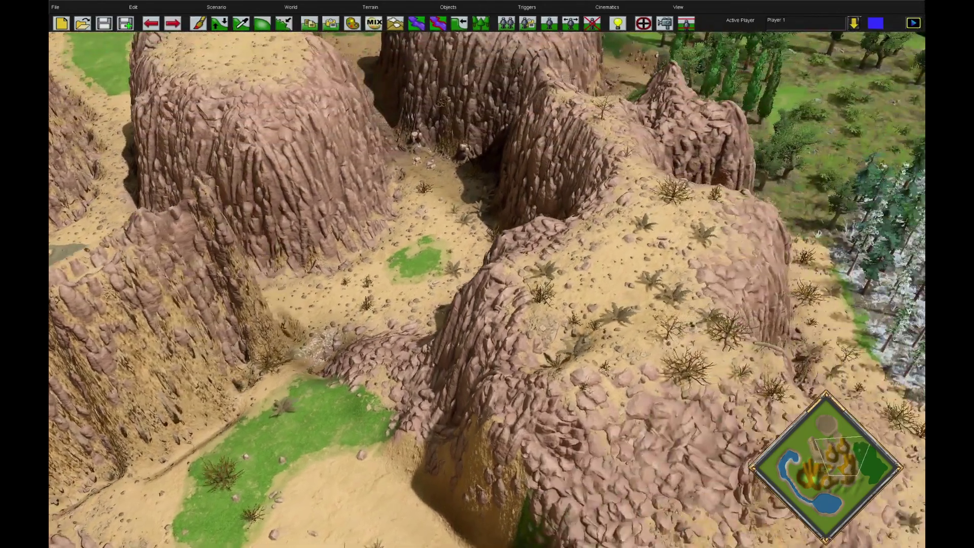
key(Up)
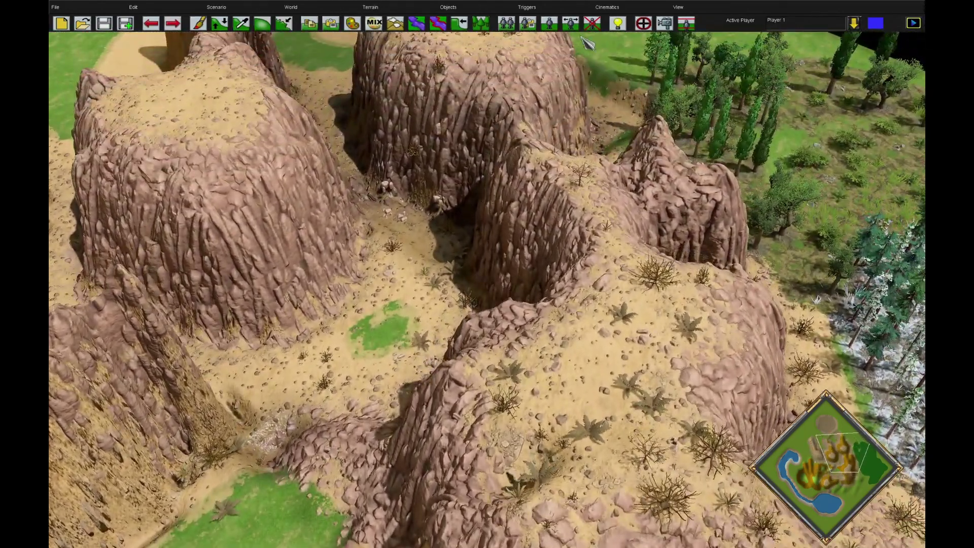
click(661, 25)
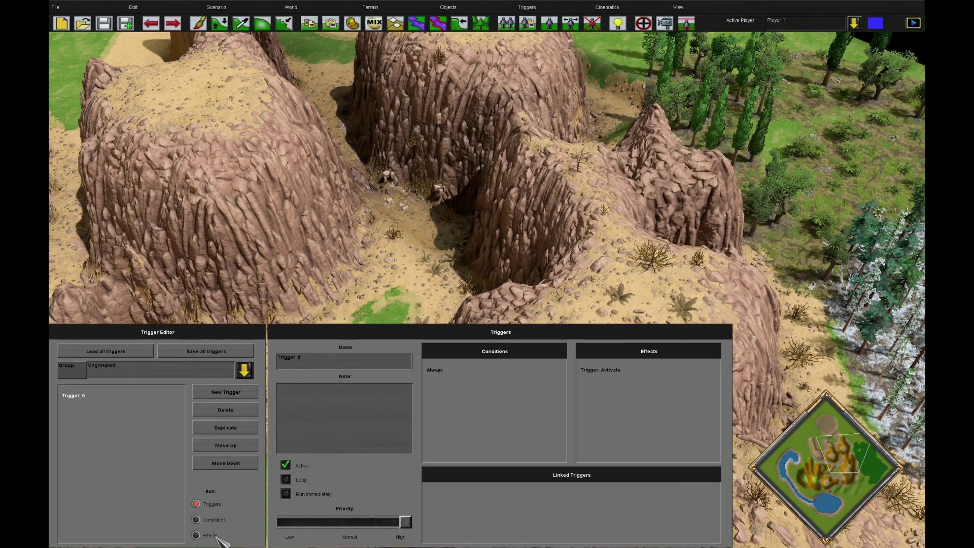
click(196, 535)
click(588, 357)
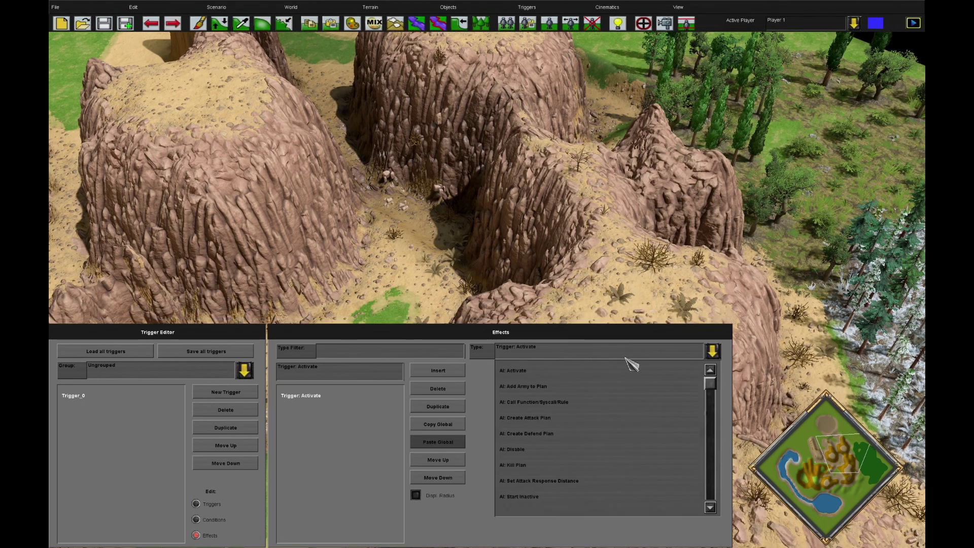
drag(710, 380, 719, 440)
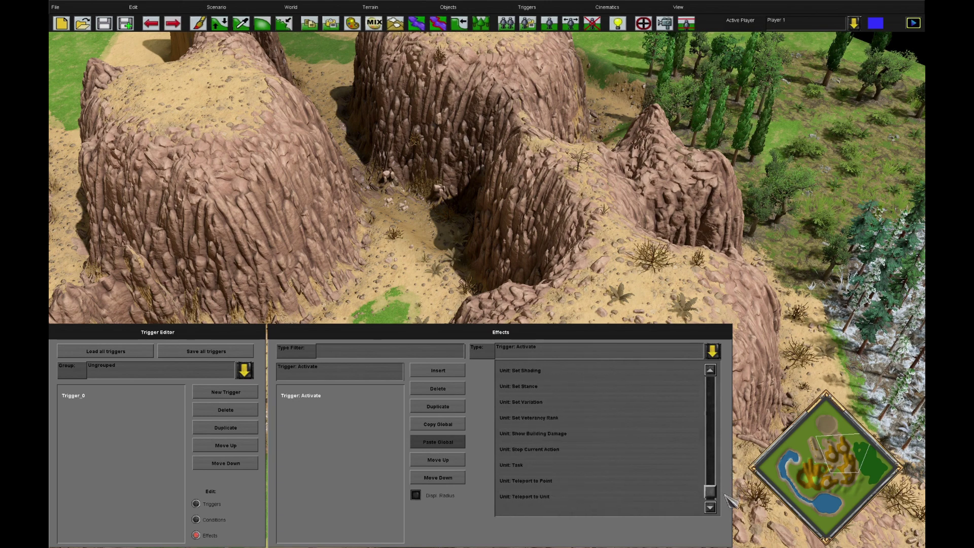
drag(720, 480, 712, 383)
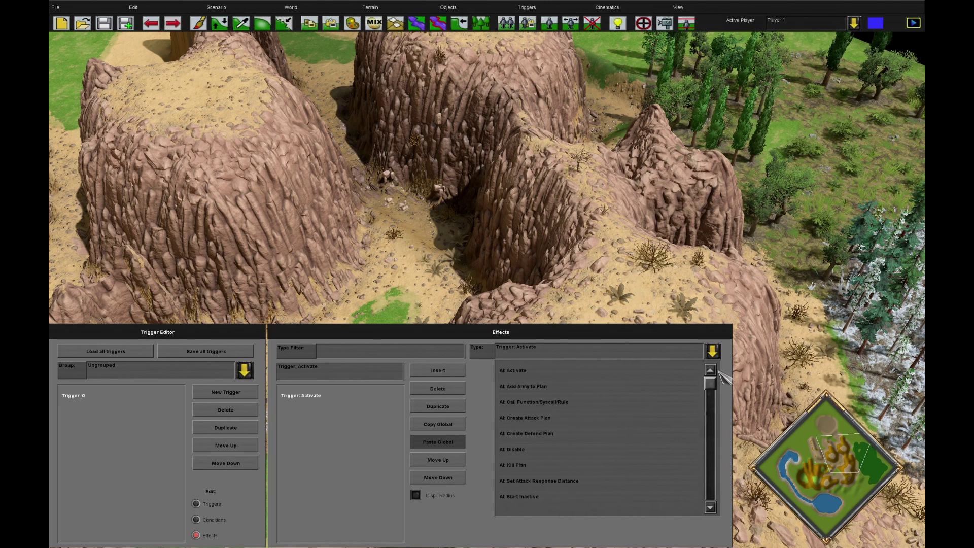
- Filter the effect types by "god", change Trigger_0's effect to God Power: Redefine for Player, and close the trigger editor
click(409, 362)
text(god)
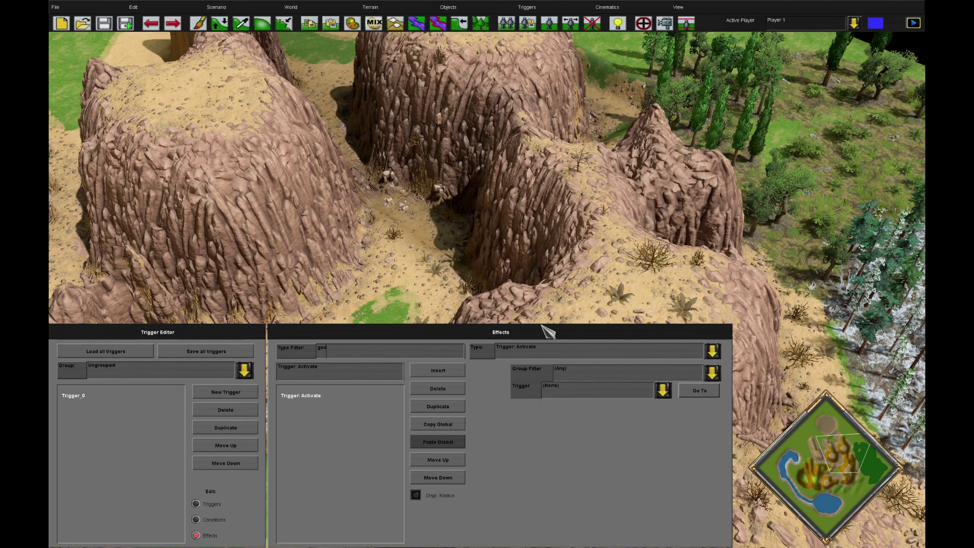
click(557, 353)
scroll(575, 446, down, 5)
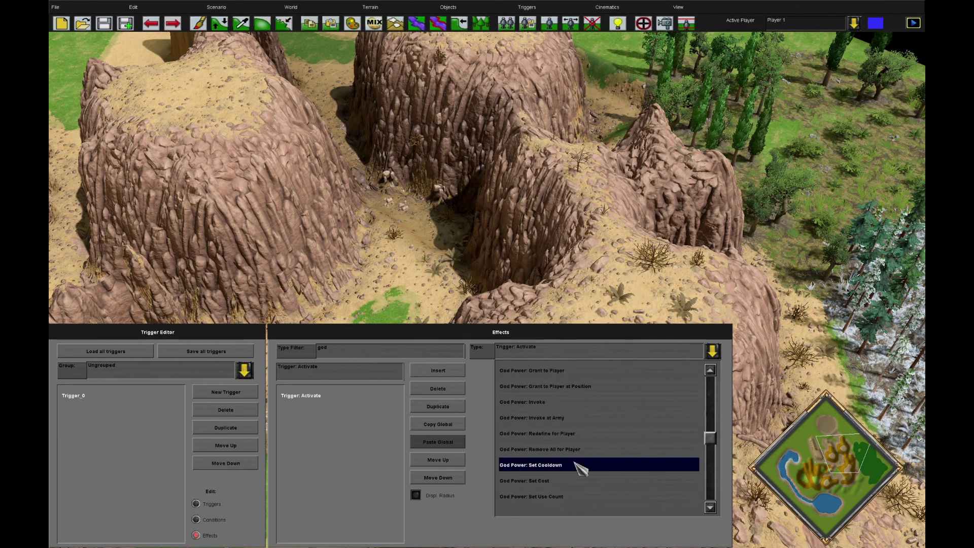
scroll(579, 460, up, 6)
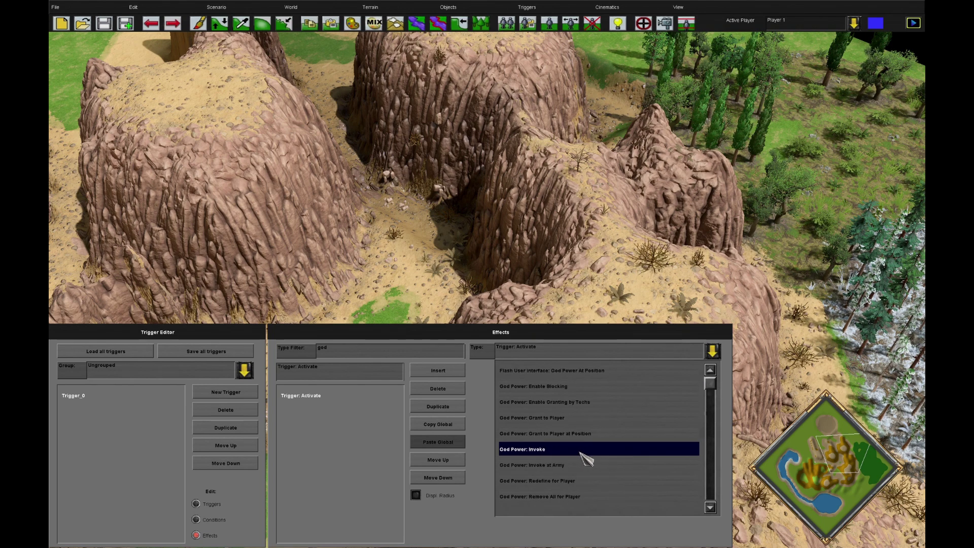
scroll(599, 442, down, 1)
click(599, 465)
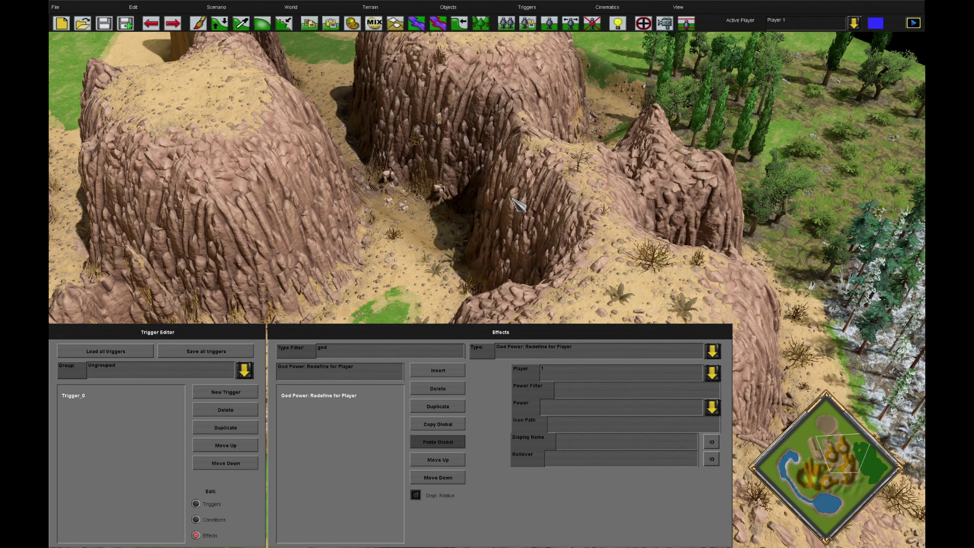
key(Escape)
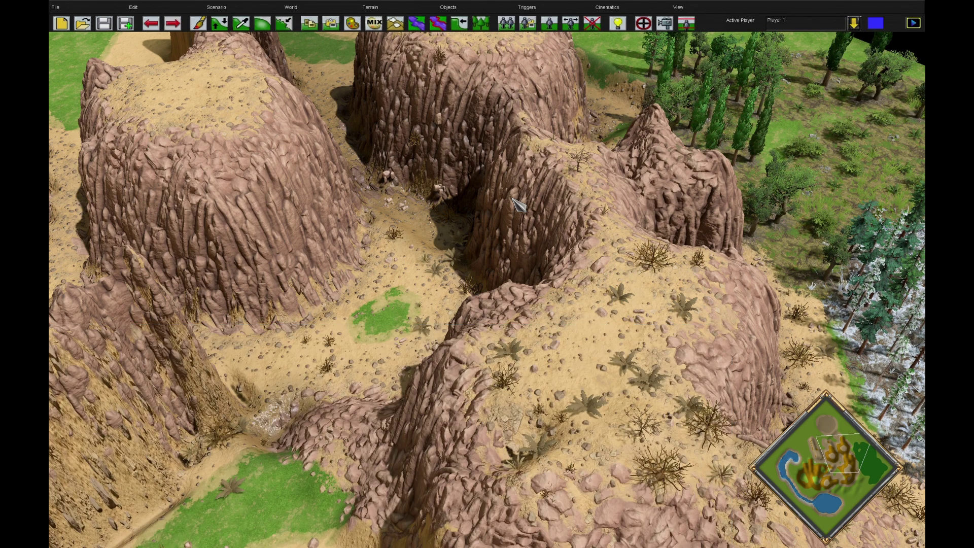